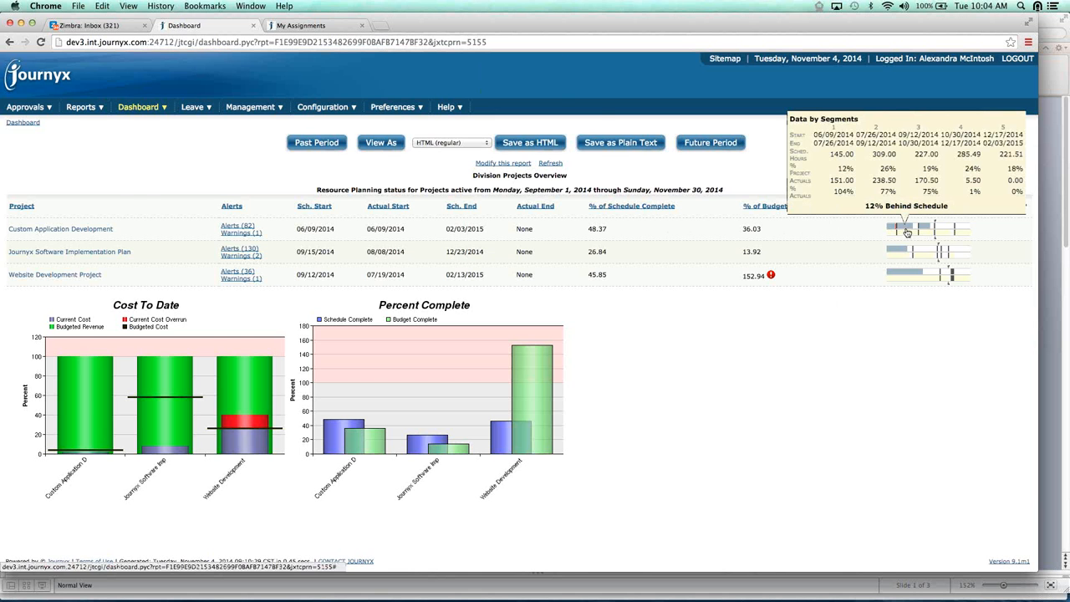
# View the detailed hours distribution graph for the Custom Application Development project and close it
pyautogui.click(907, 232)
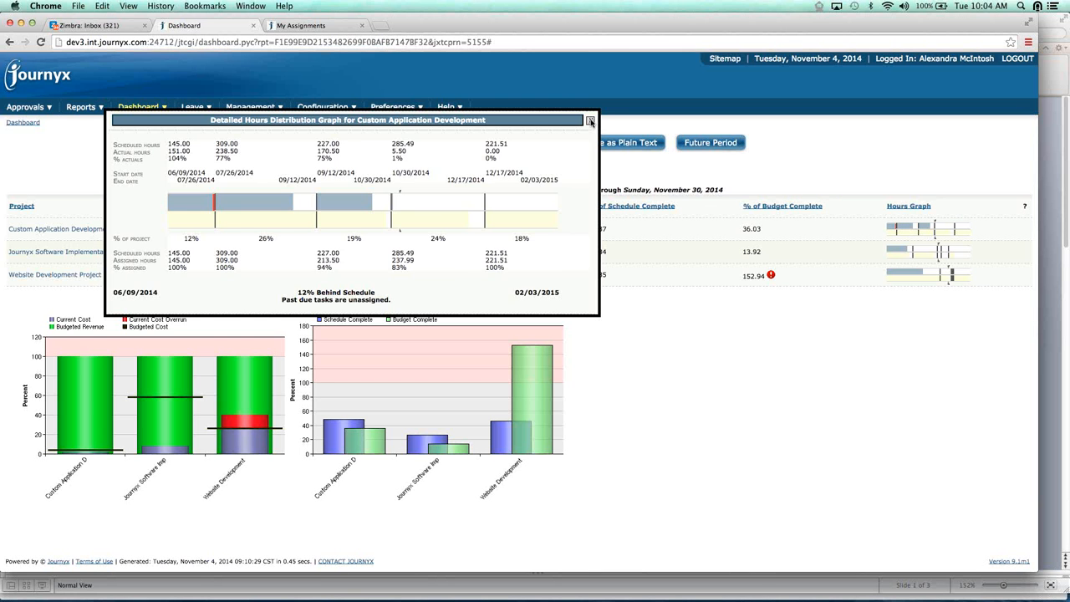
pyautogui.click(590, 121)
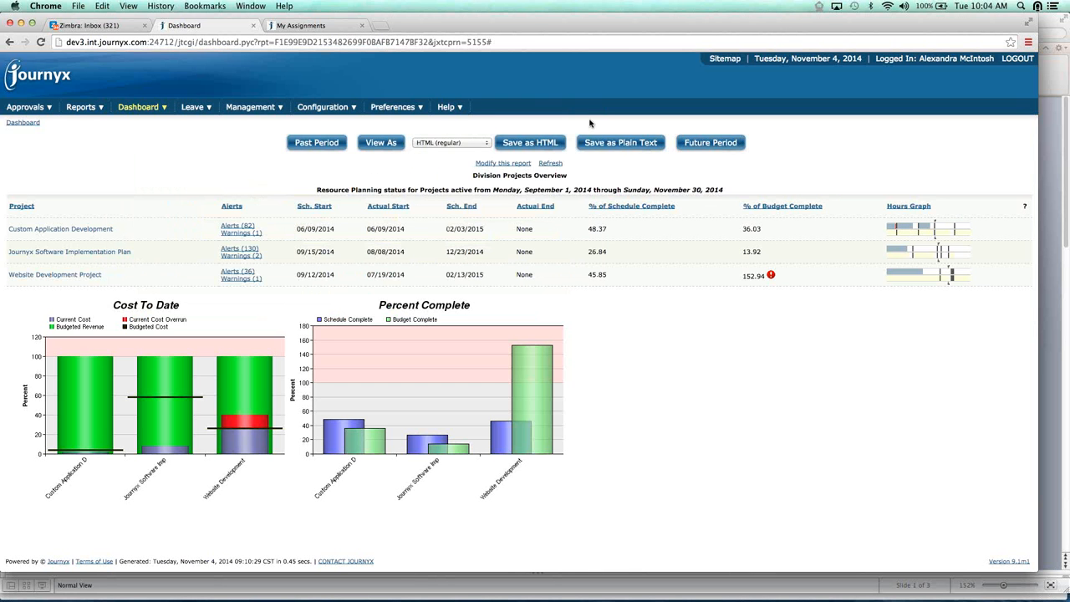
# Open the Website Development Project status dashboard and check the estimated remaining alert for Customizations Development
pyautogui.moveTo(151, 112)
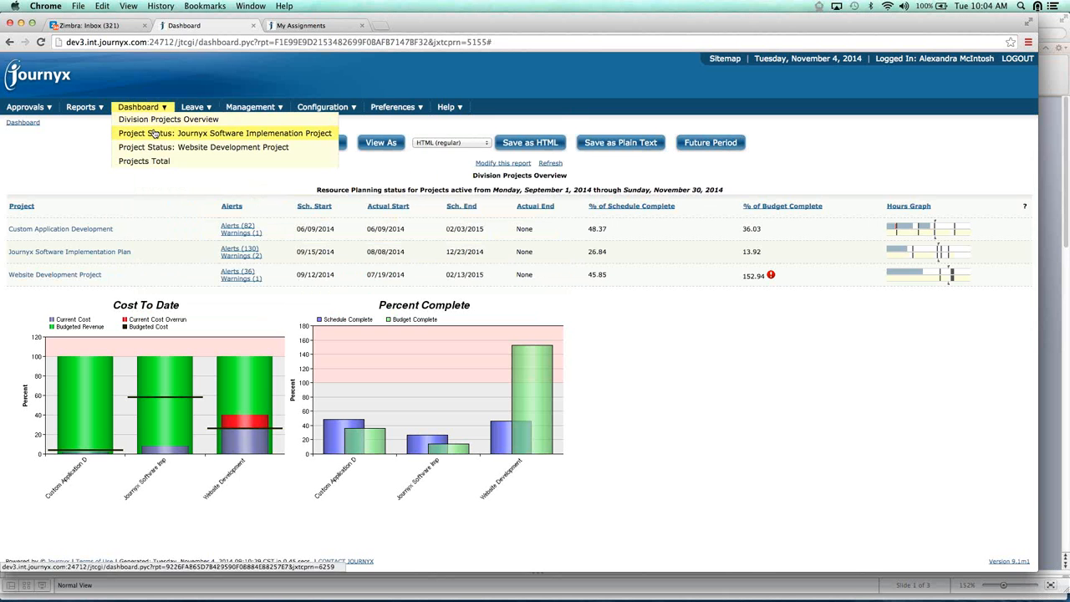
pyautogui.click(155, 148)
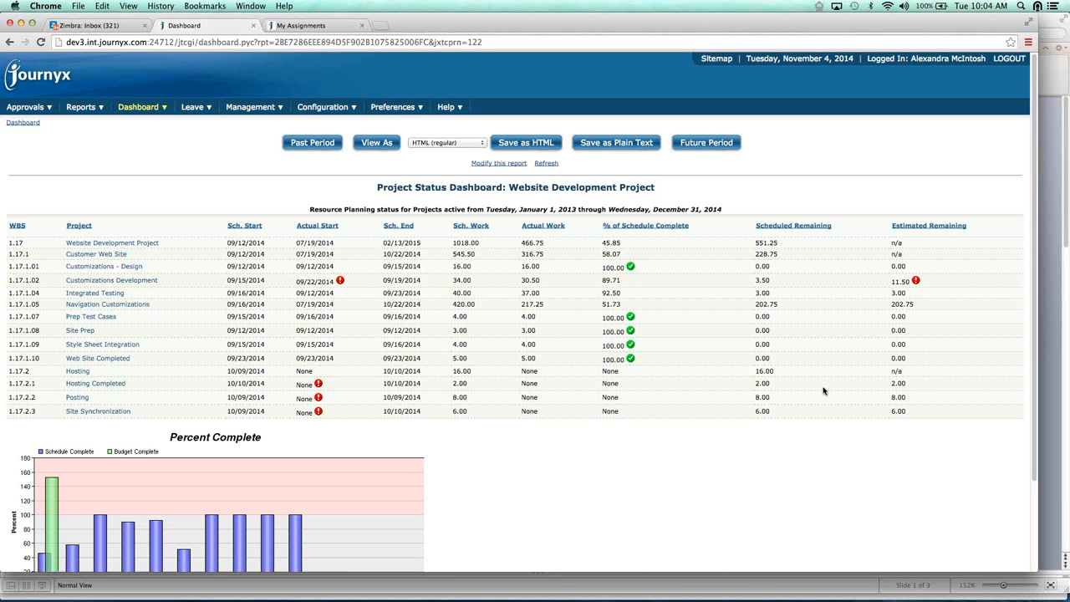
pyautogui.moveTo(917, 284)
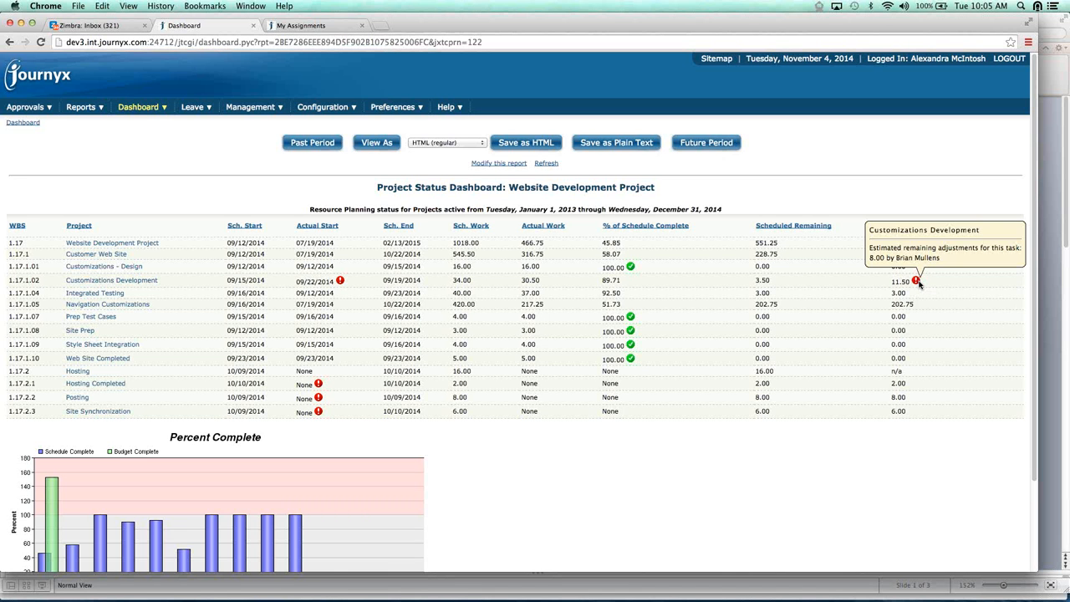
# Open the Customizations Development task and examine its assignment alerts, hours status summary and change request for estimated hours
pyautogui.click(136, 282)
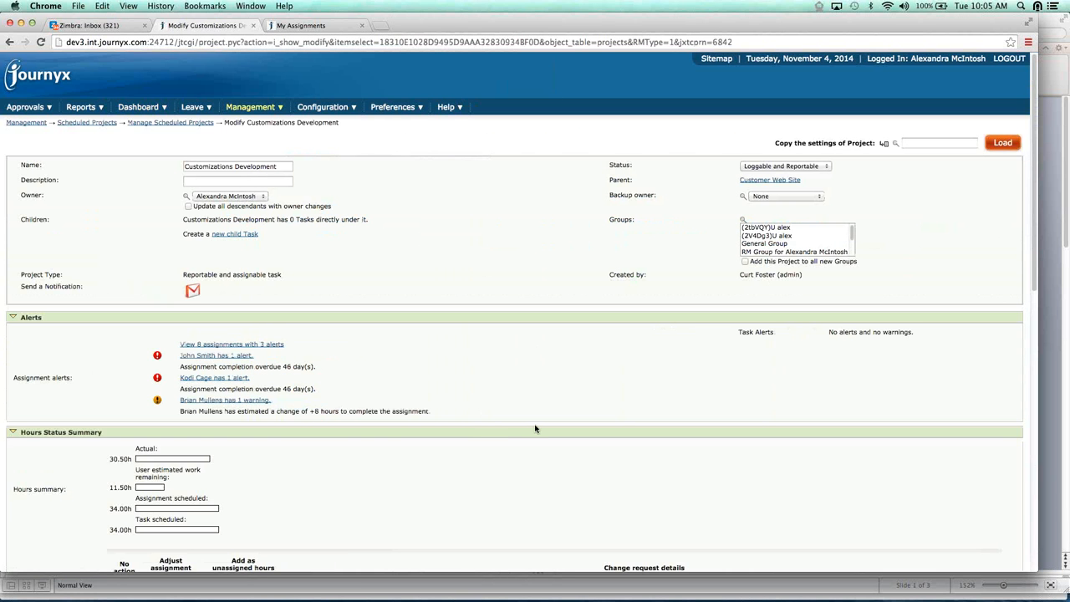
pyautogui.scroll(-1, 535, 429)
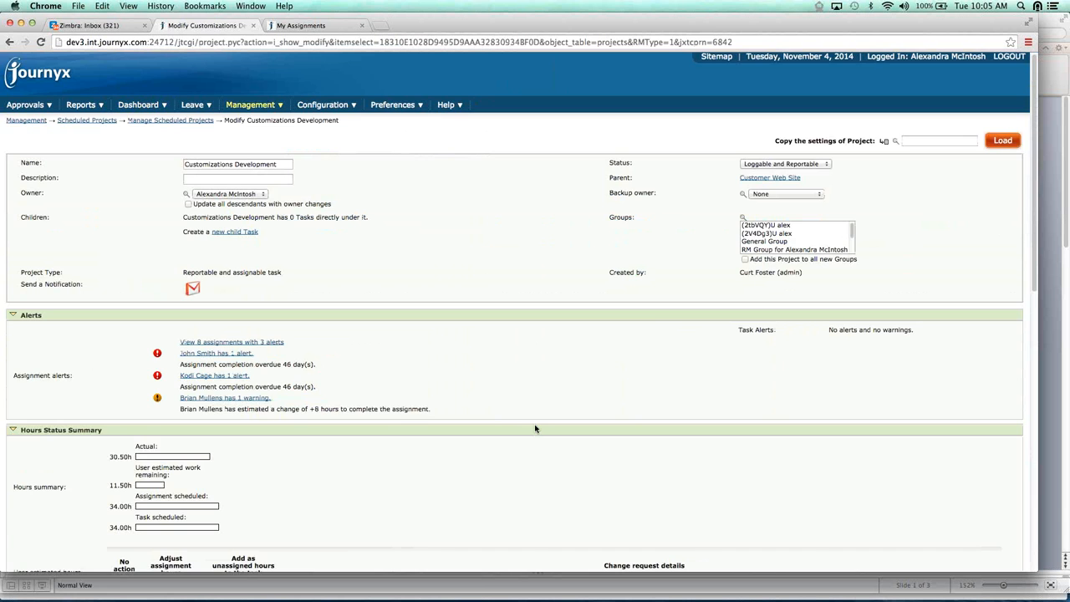
pyautogui.scroll(-3, 535, 428)
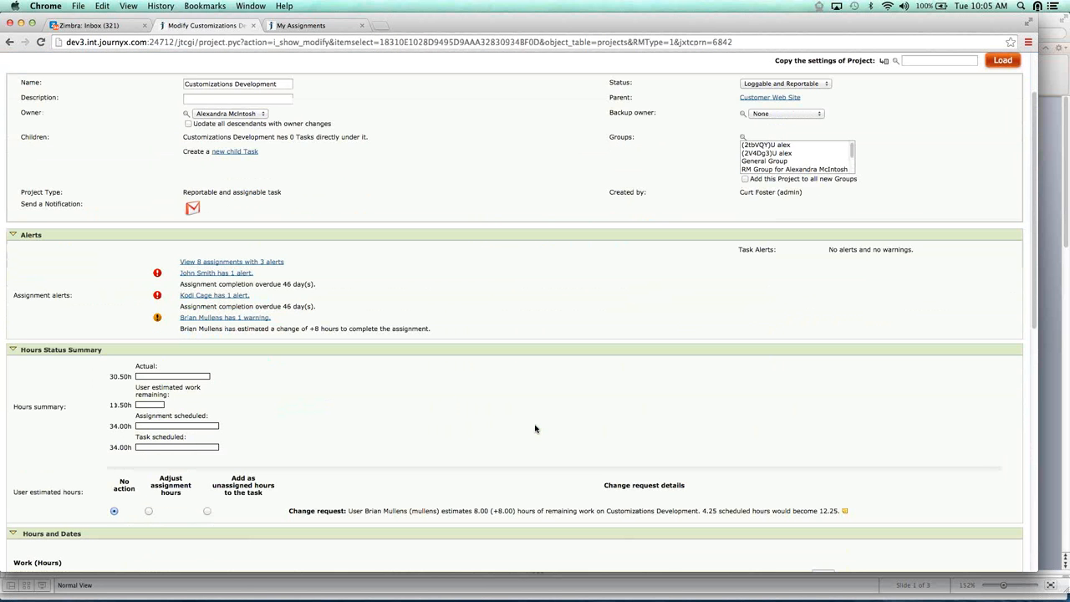
pyautogui.scroll(-1, 535, 429)
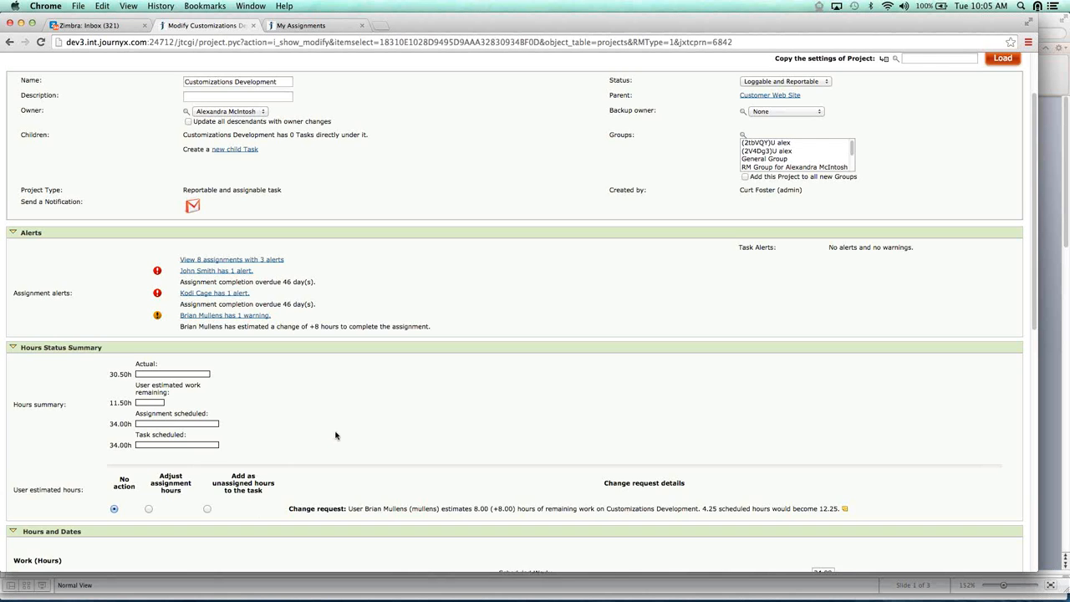
pyautogui.scroll(1, 335, 434)
pyautogui.scroll(1, 335, 435)
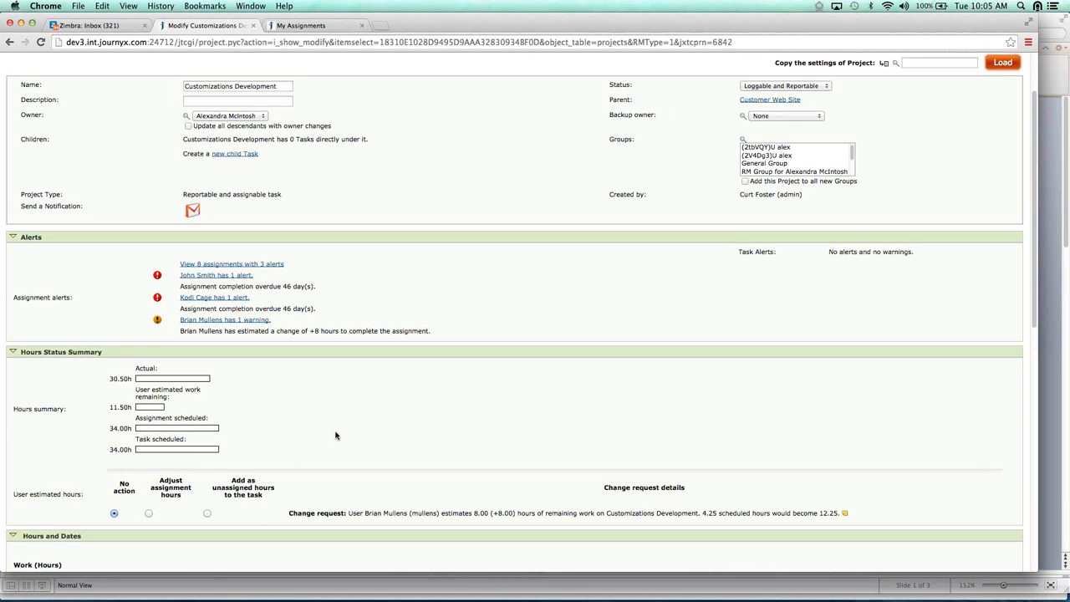
pyautogui.scroll(5, 335, 435)
# Return to the scheduled projects list and view the assignment loads of the customer project named Project 0021
pyautogui.click(160, 120)
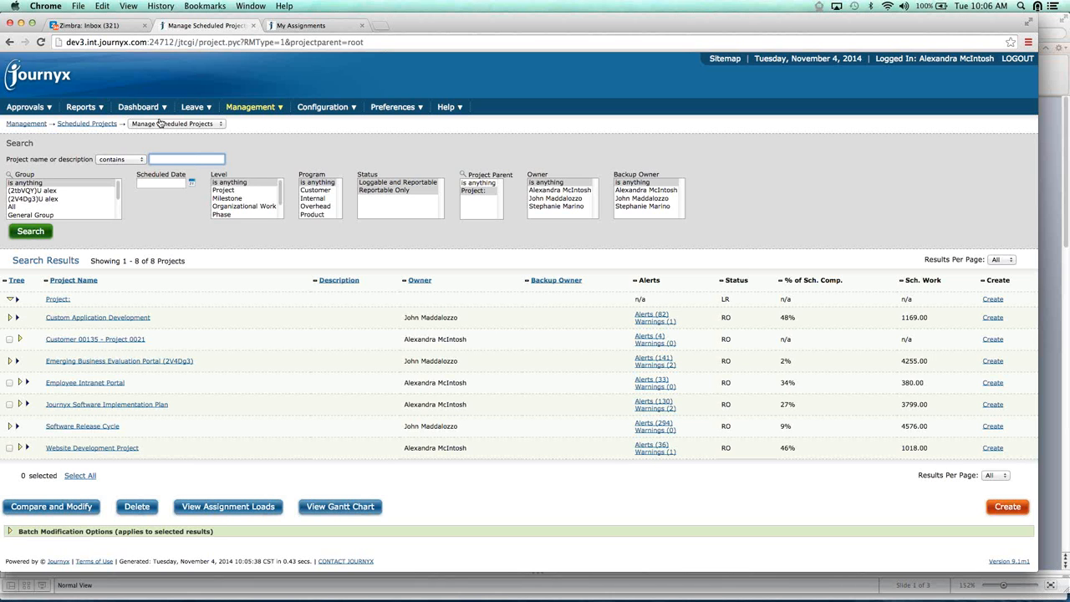
pyautogui.click(9, 341)
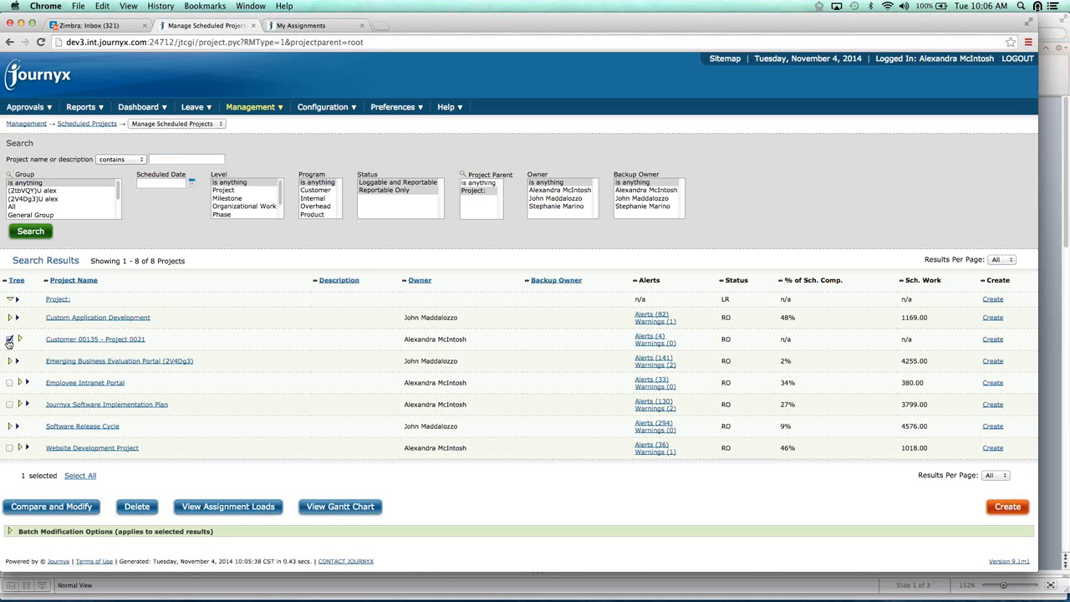
pyautogui.click(239, 507)
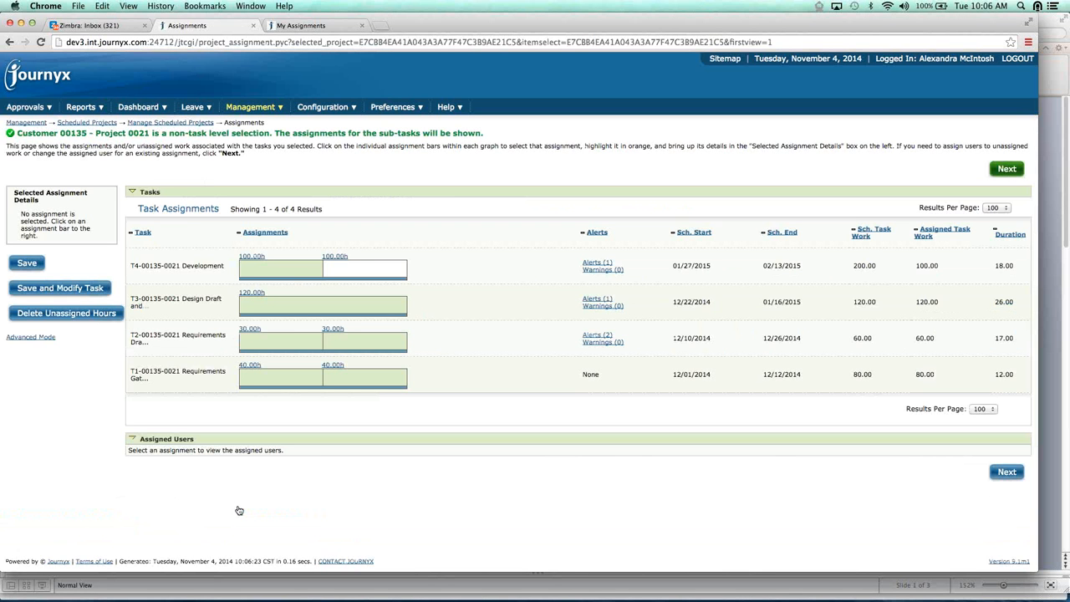
# Review the assigned hours of the T4 Development task and select its unassigned 100-hour portion
pyautogui.click(292, 267)
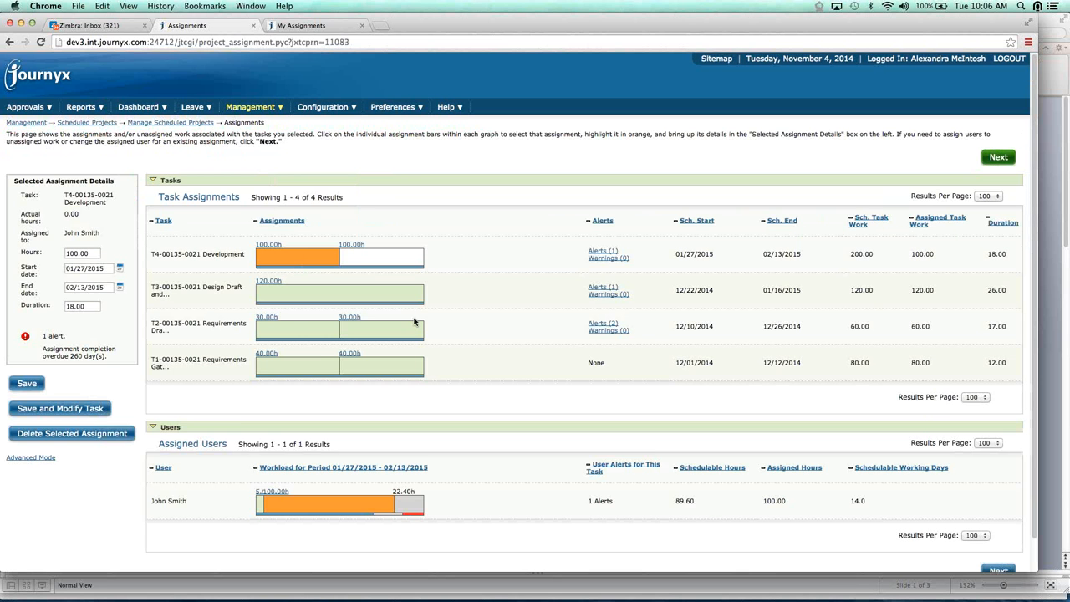
pyautogui.click(291, 259)
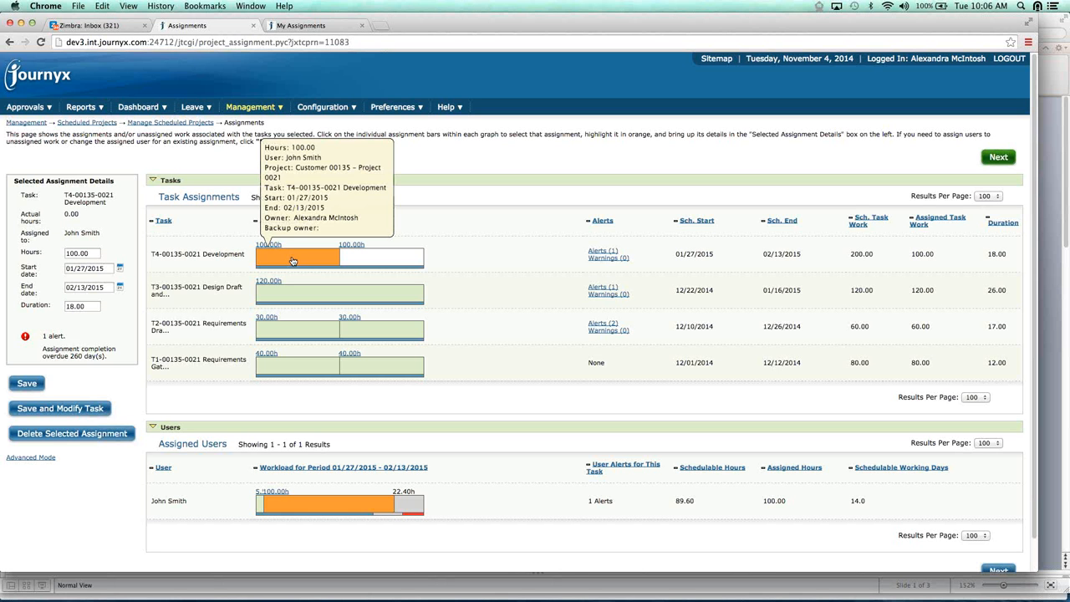
pyautogui.moveTo(382, 260)
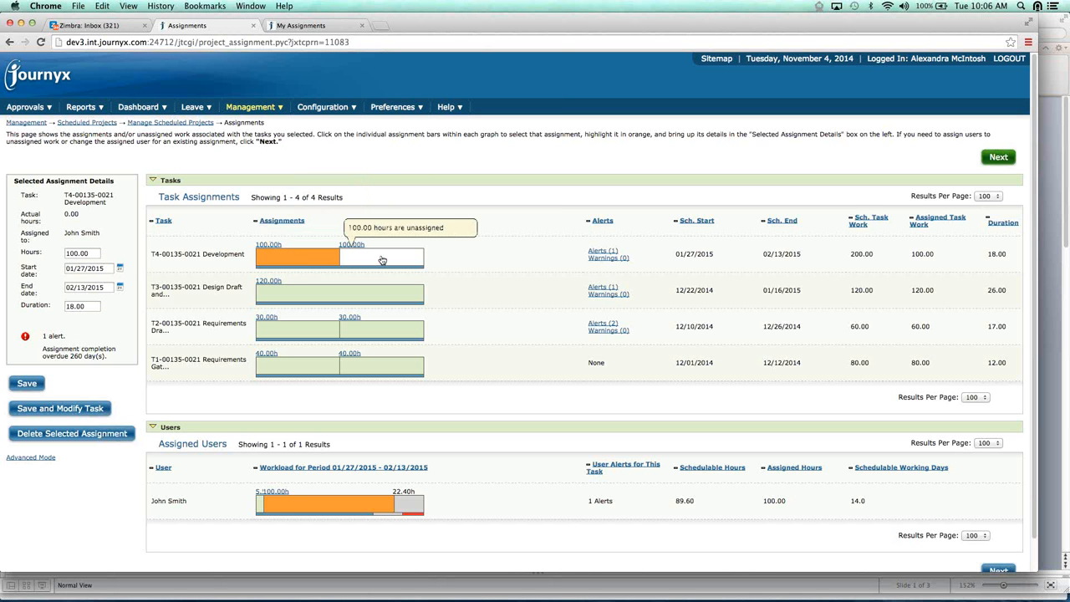
pyautogui.click(382, 260)
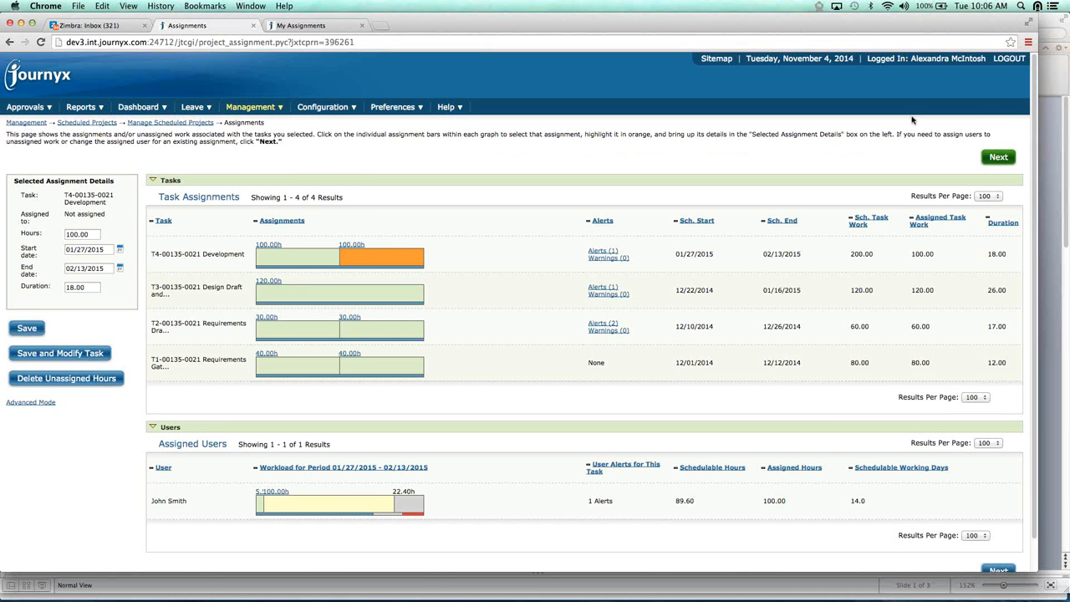
# Search for users with the Business Analyst function for the selected assignment and examine their workload graphs
pyautogui.click(999, 161)
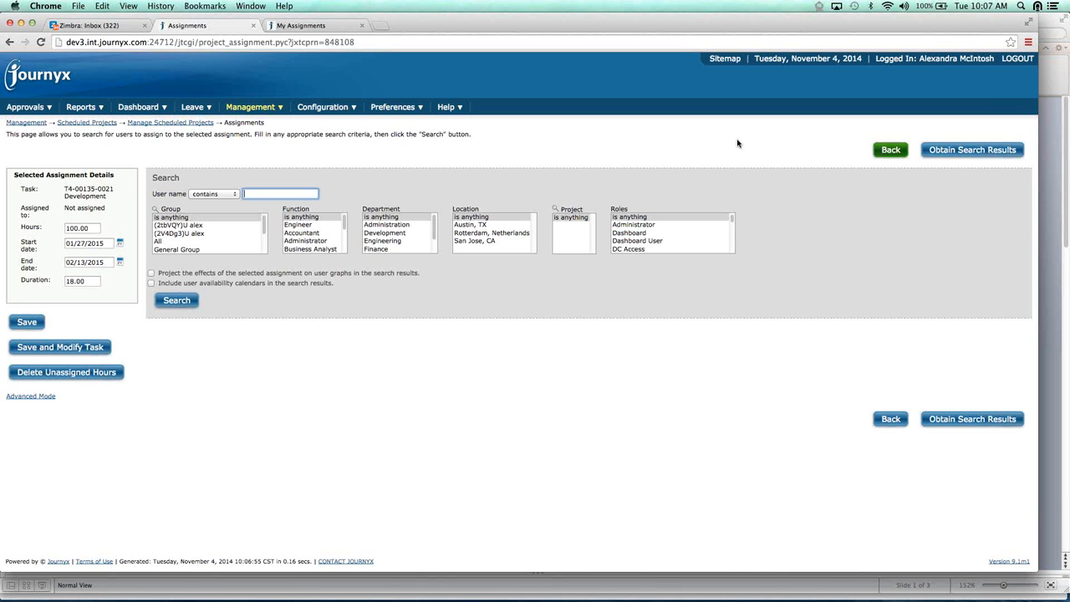
pyautogui.click(315, 249)
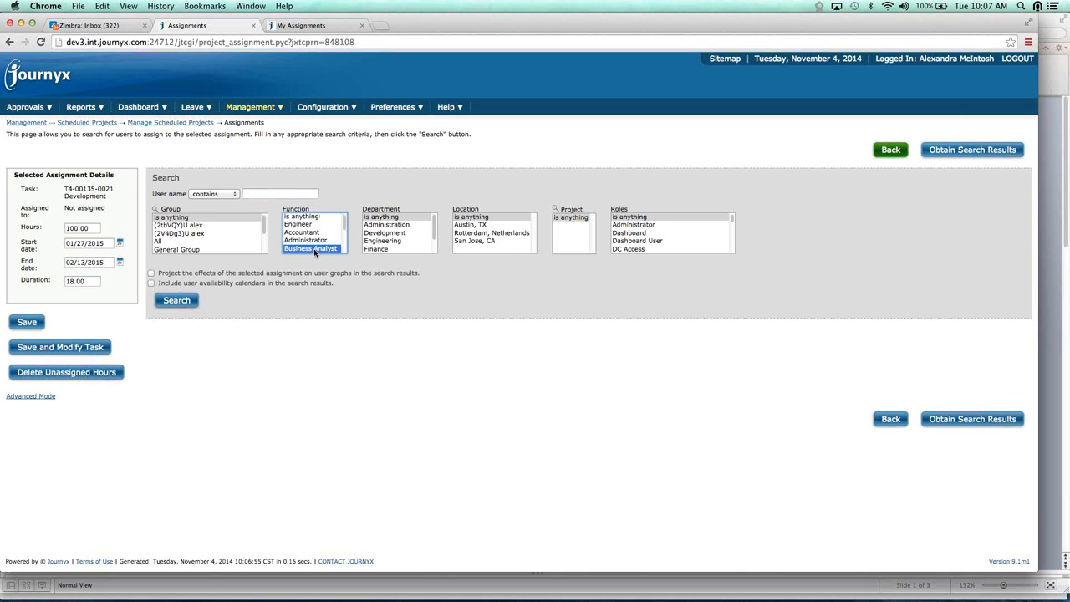
pyautogui.click(177, 301)
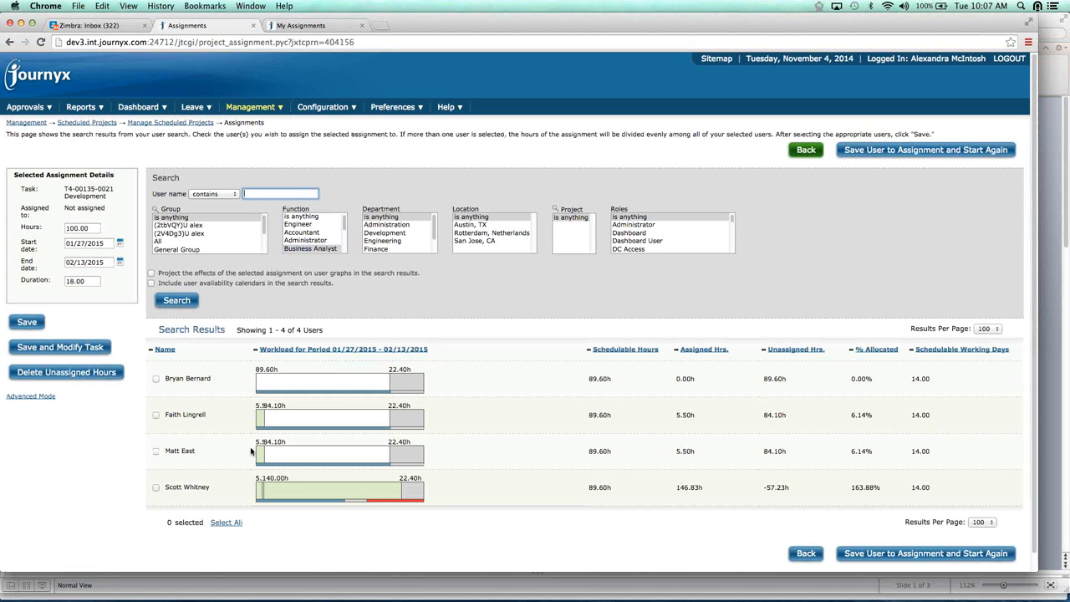
pyautogui.moveTo(261, 425)
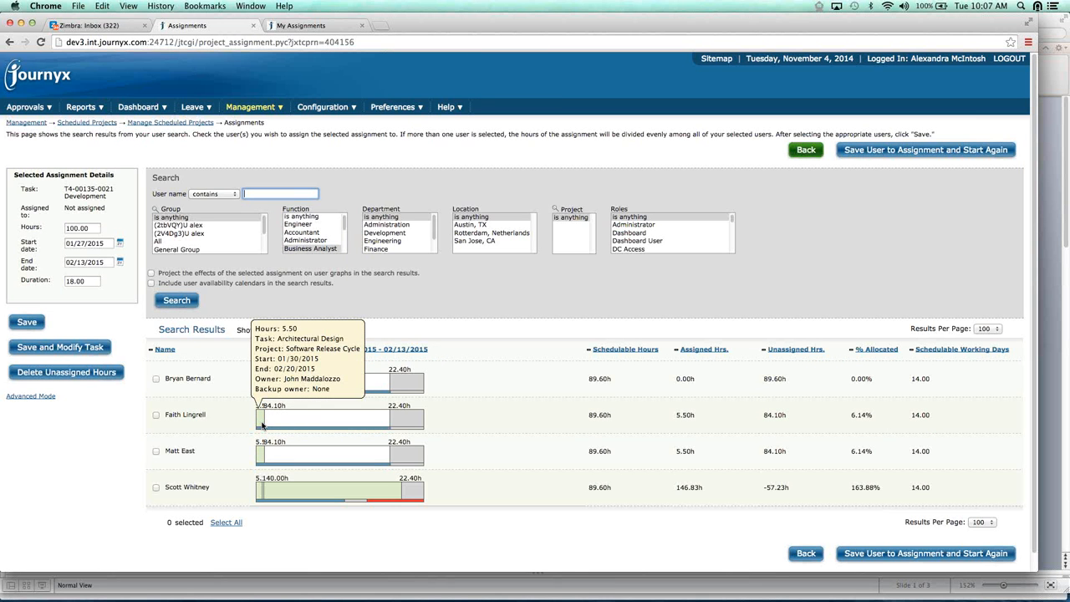
pyautogui.moveTo(307, 425)
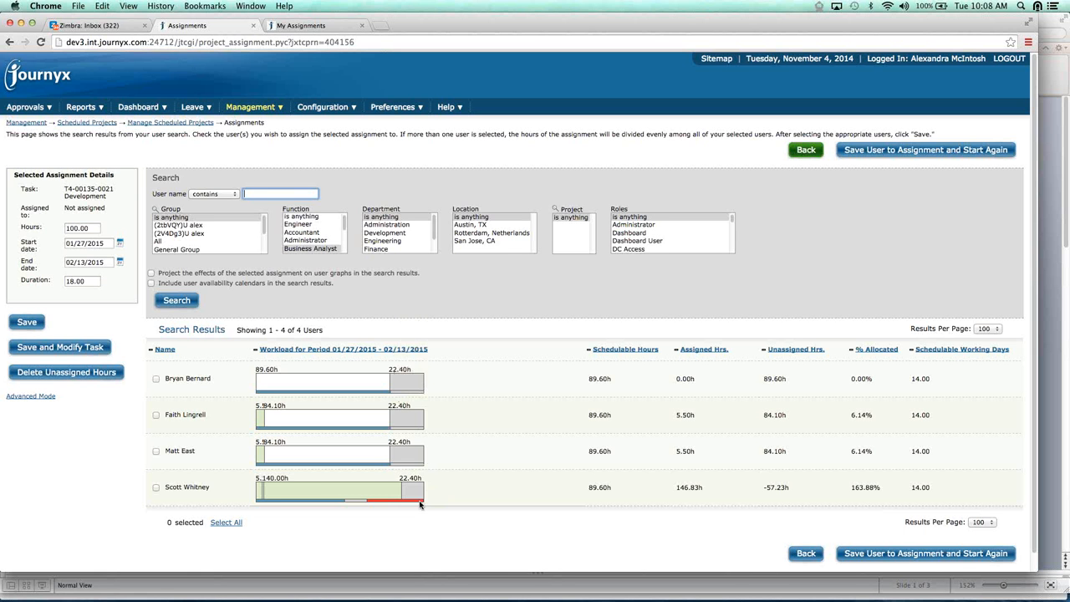
pyautogui.moveTo(413, 503)
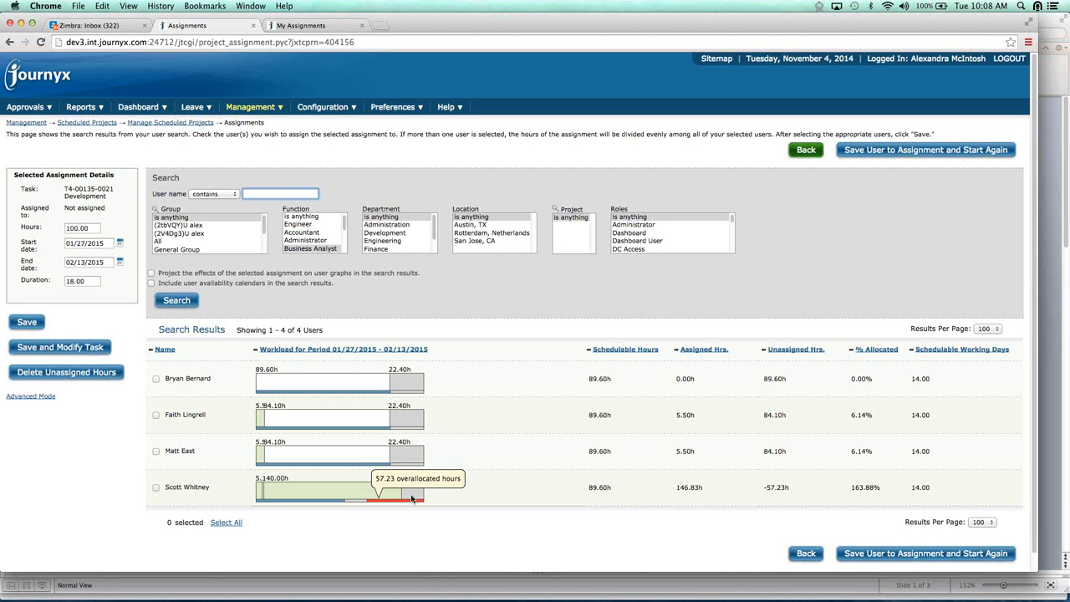
# Switch to the employee's My Assignments page, review the week's assignments, and open the Standard Time Entry sheet
pyautogui.click(342, 27)
pyautogui.moveTo(285, 249)
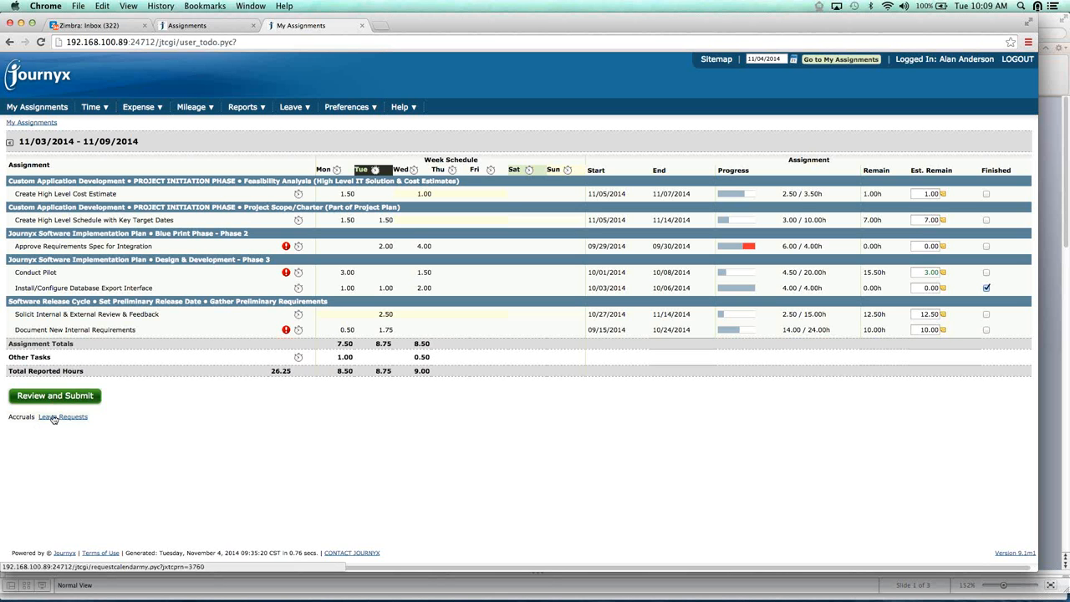
pyautogui.moveTo(22, 415)
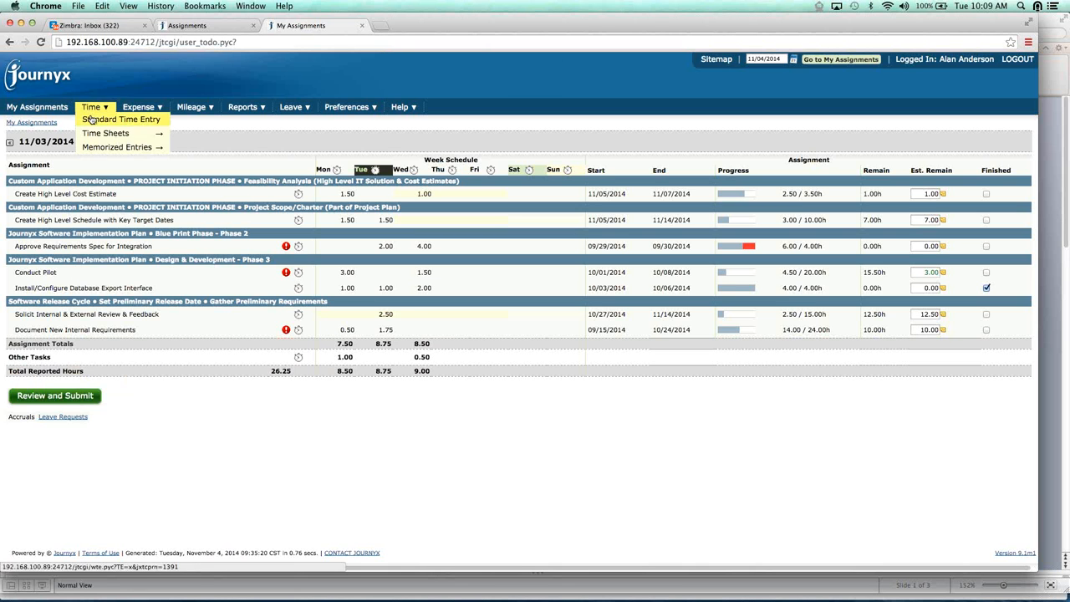
pyautogui.click(89, 119)
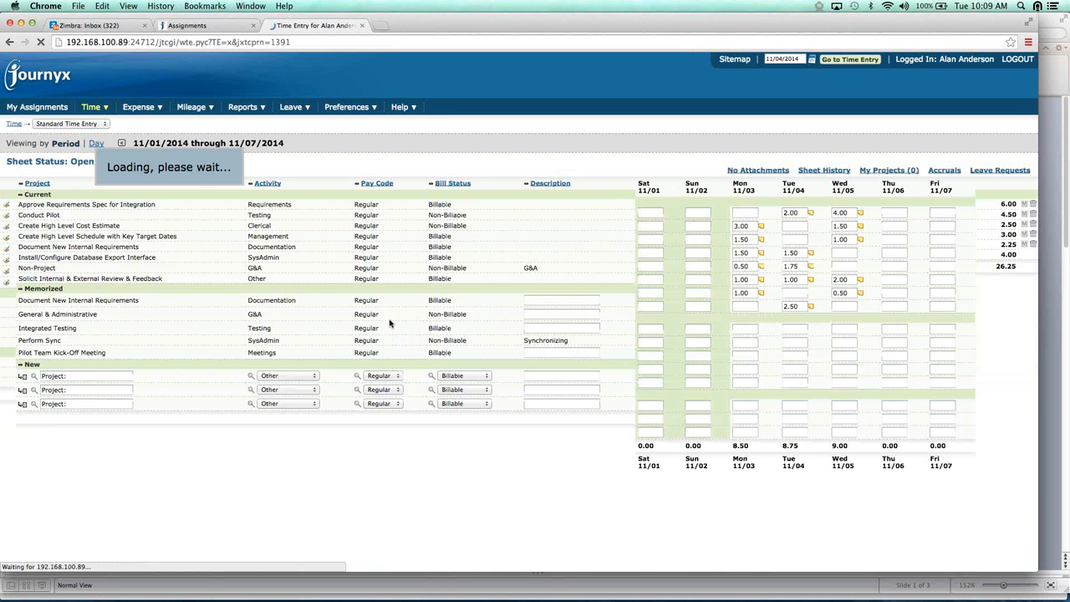
pyautogui.moveTo(947, 172)
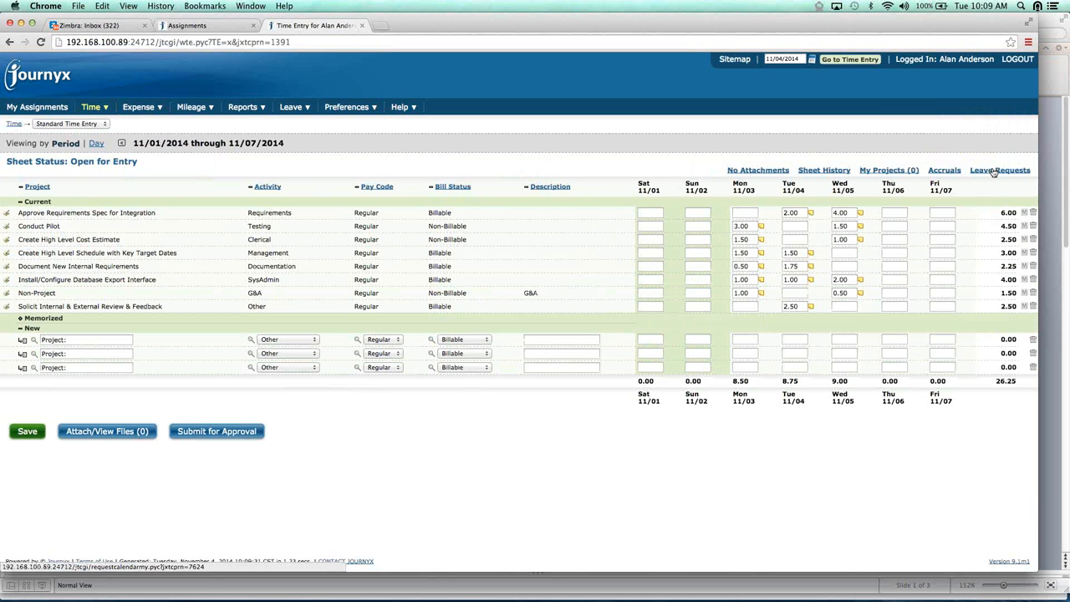
# Open the leave requests calendar in the November 2014 month view and add a request on Friday the 28th
pyautogui.click(993, 171)
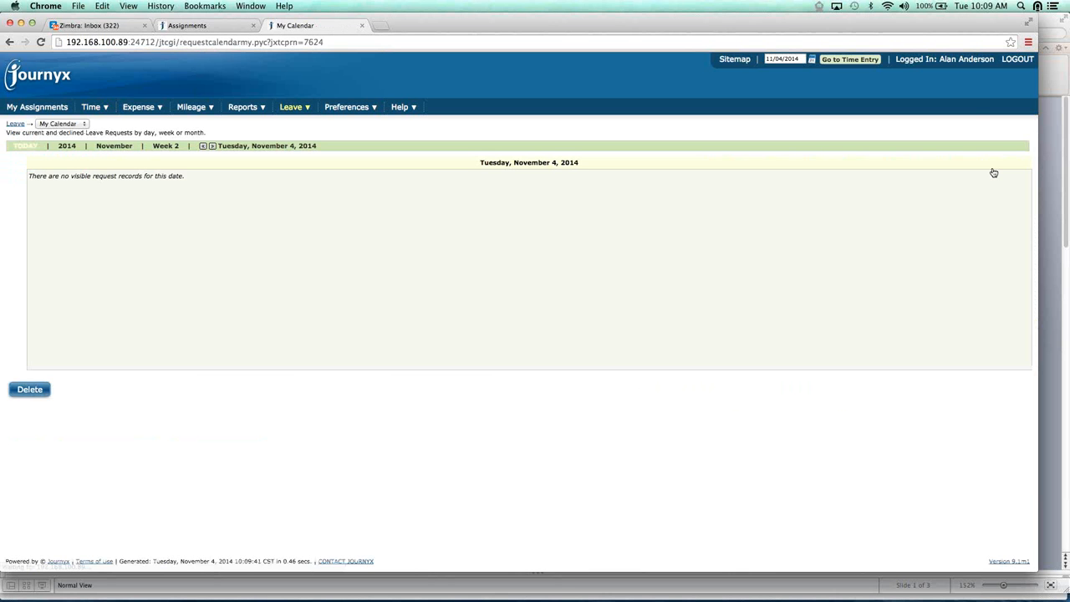
pyautogui.click(115, 146)
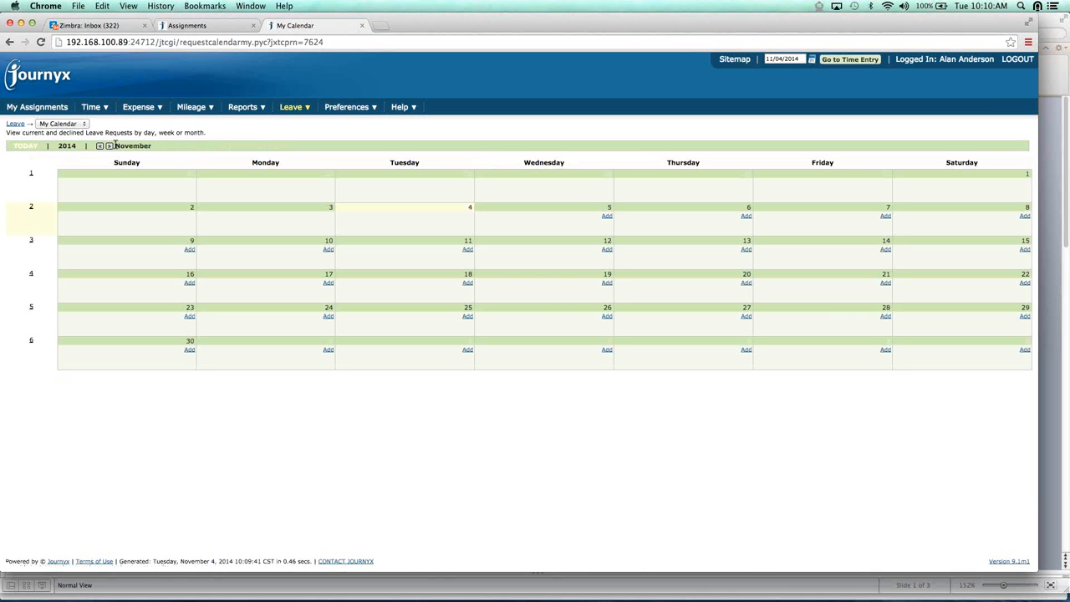
pyautogui.click(885, 316)
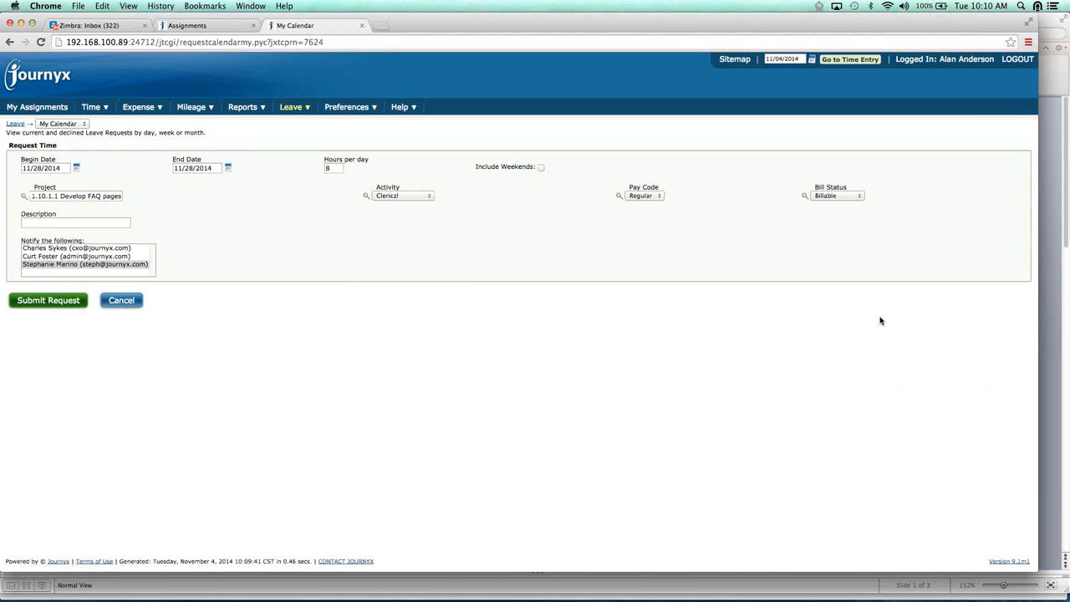
# Search the projects for "off" and set the leave request's project to Admin/ Time Off
pyautogui.click(25, 199)
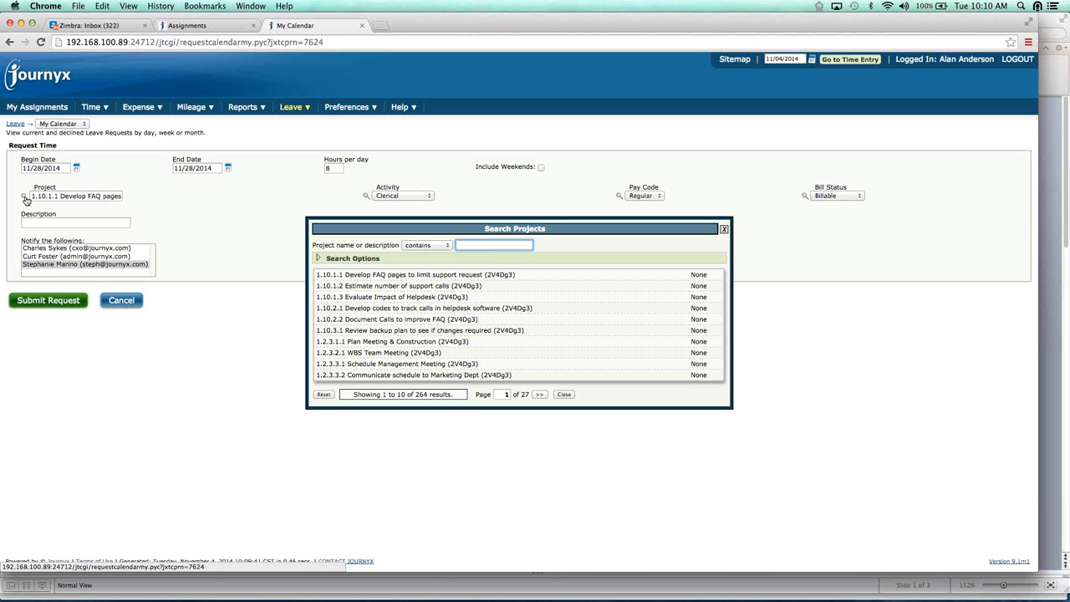
pyautogui.write('off')
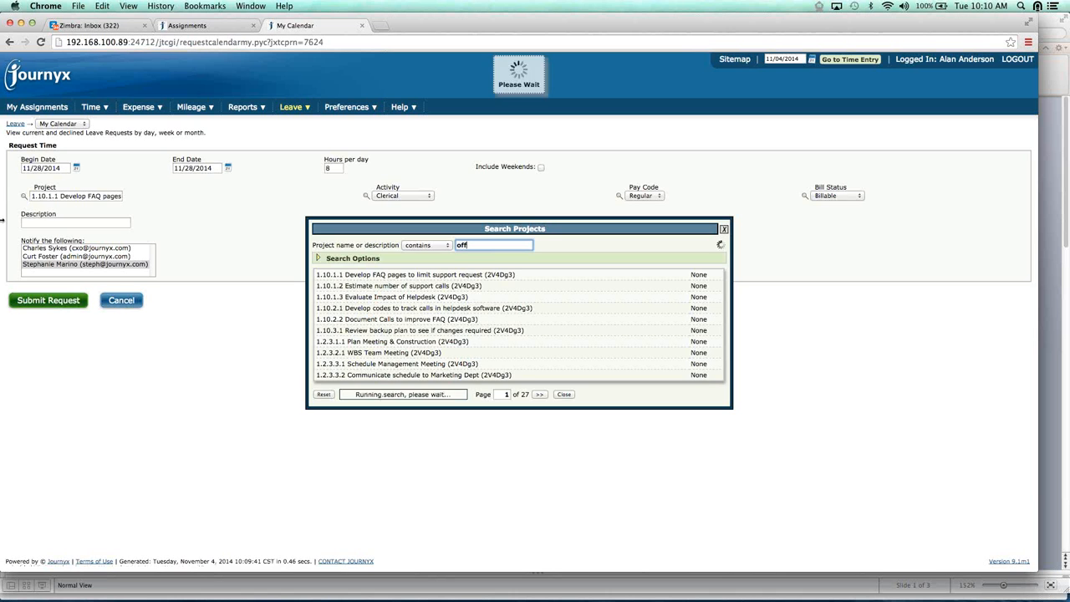
pyautogui.click(331, 290)
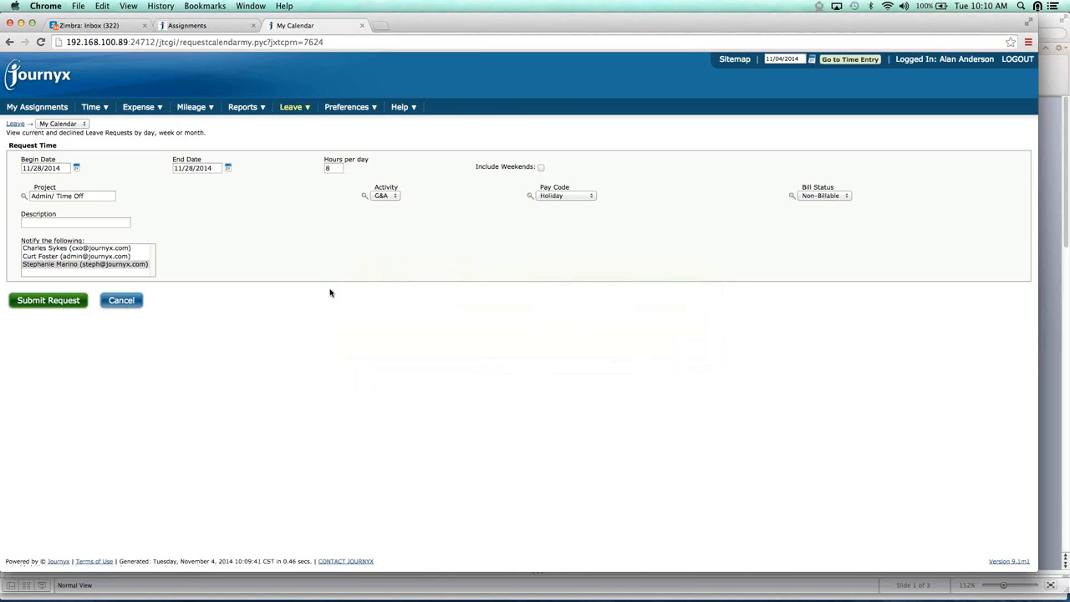
# Set the leave request's pay code to Vacation and select the last listed contact for notification
pyautogui.click(592, 197)
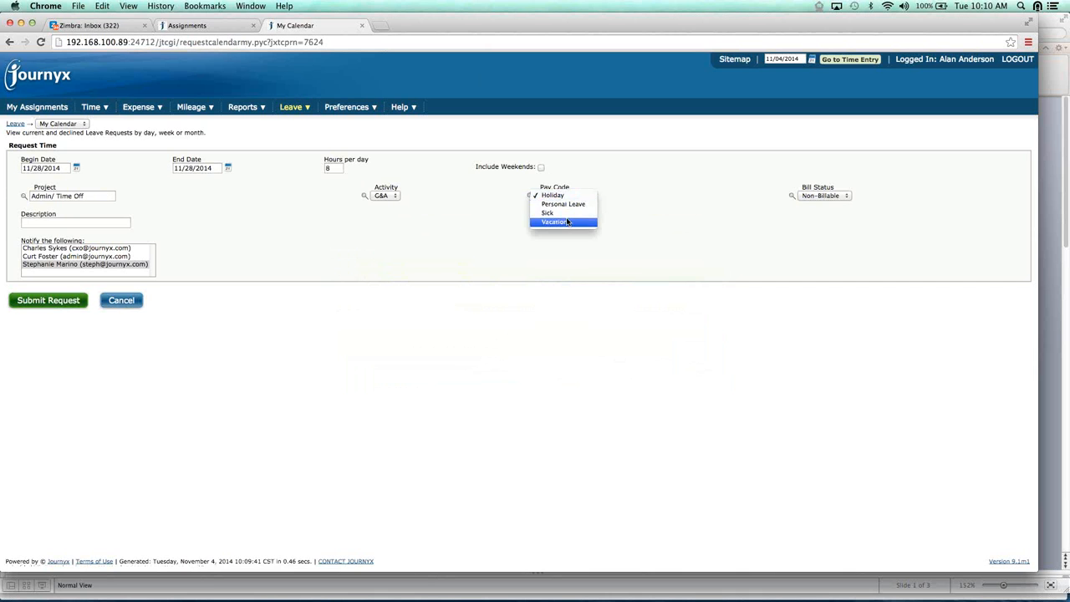
pyautogui.click(567, 221)
pyautogui.click(81, 264)
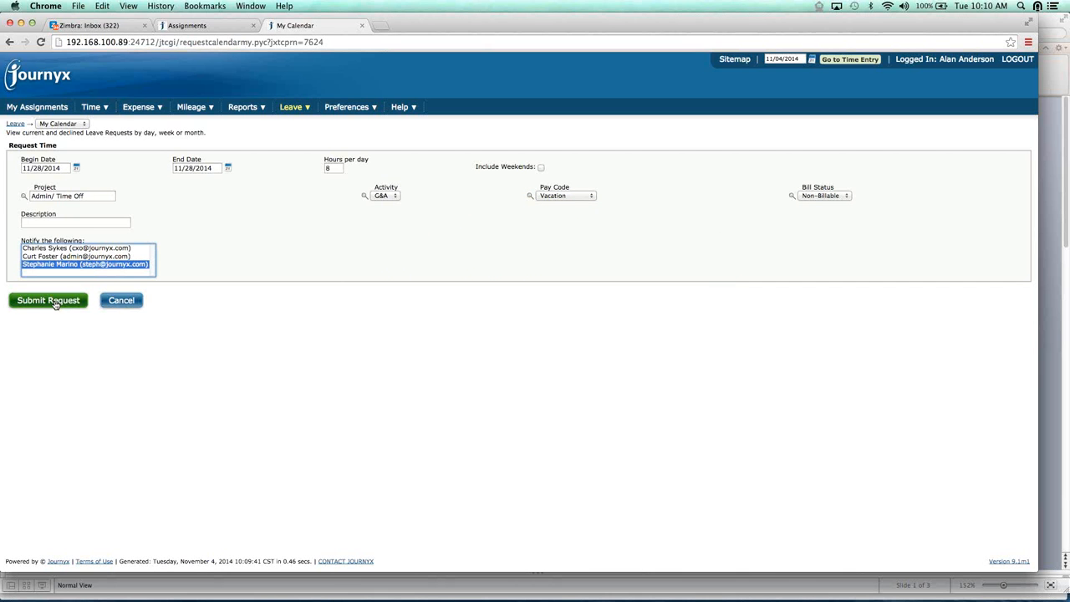
# Submit the vacation leave request and sign back in as the manager, entering the manager's username and account password
pyautogui.click(55, 302)
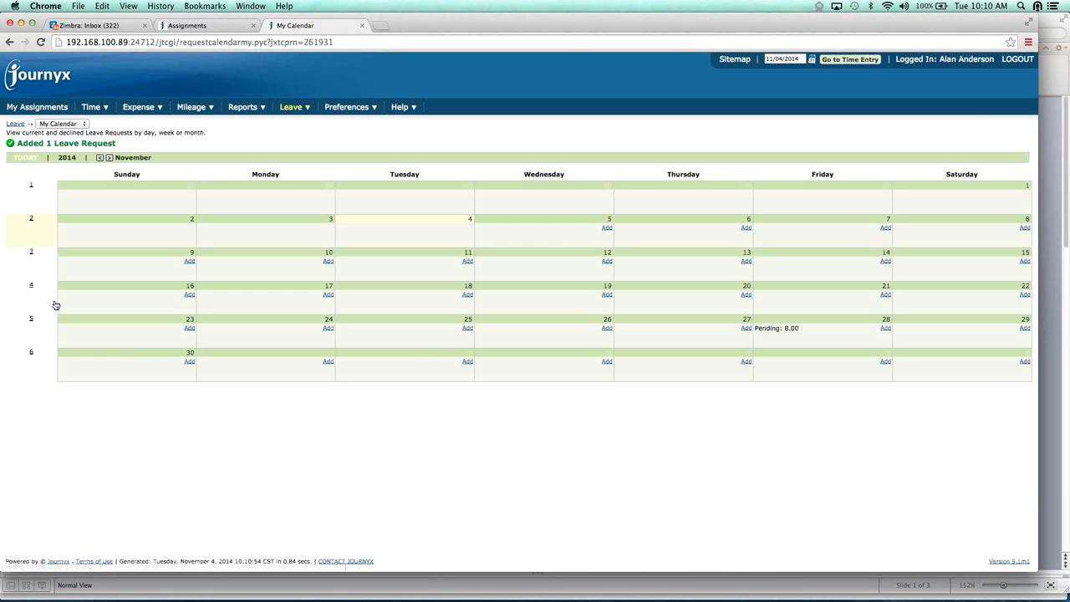
pyautogui.click(1017, 60)
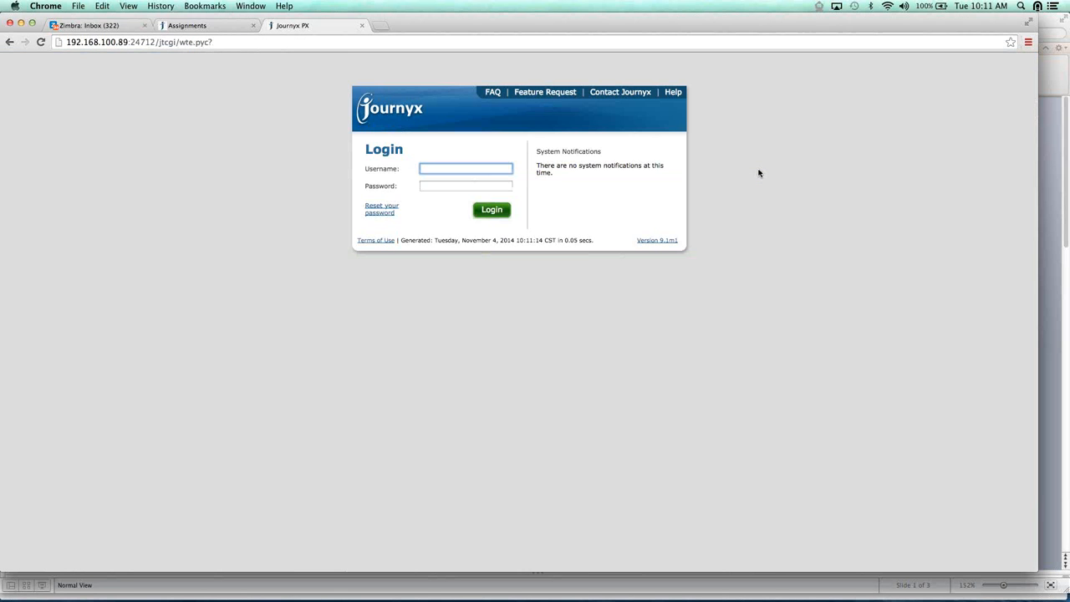
pyautogui.write('meredith')
pyautogui.press('Tab')
pyautogui.write('****')
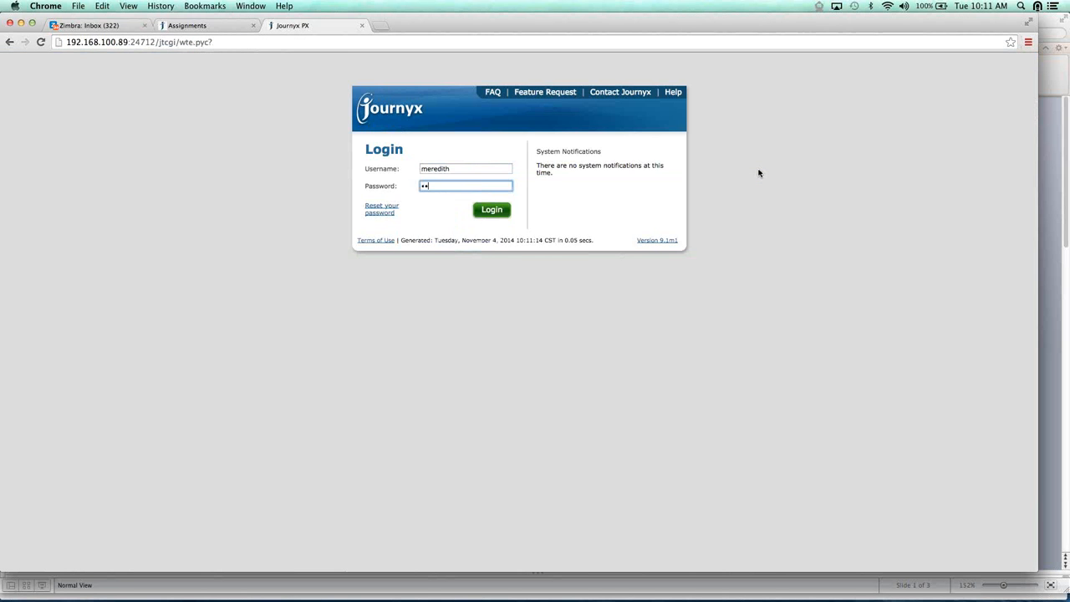
pyautogui.press('Return')
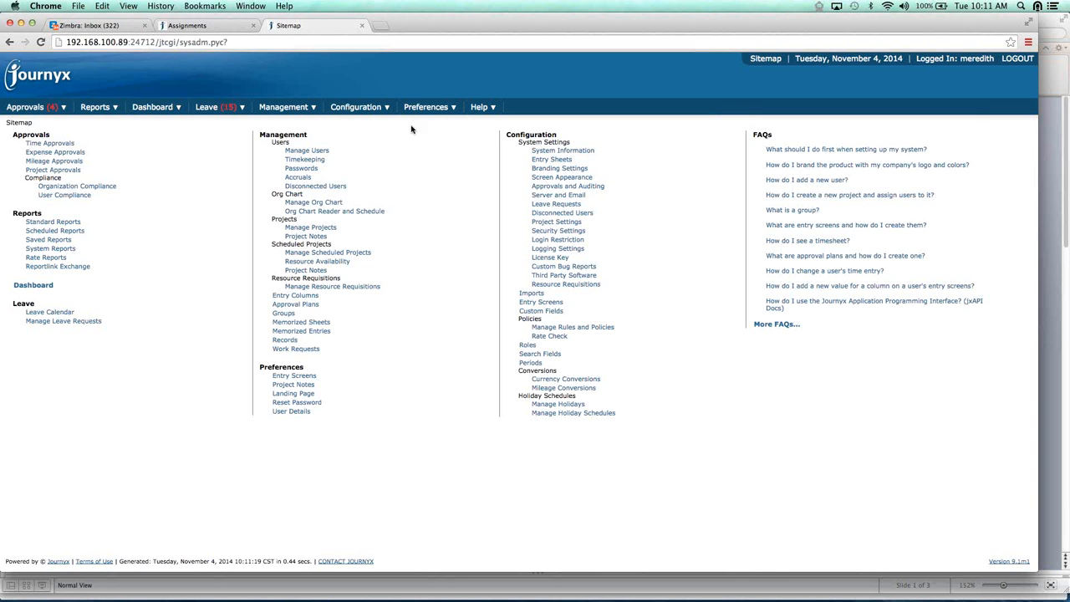
# Open the list of pending leave requests for management
pyautogui.moveTo(227, 109)
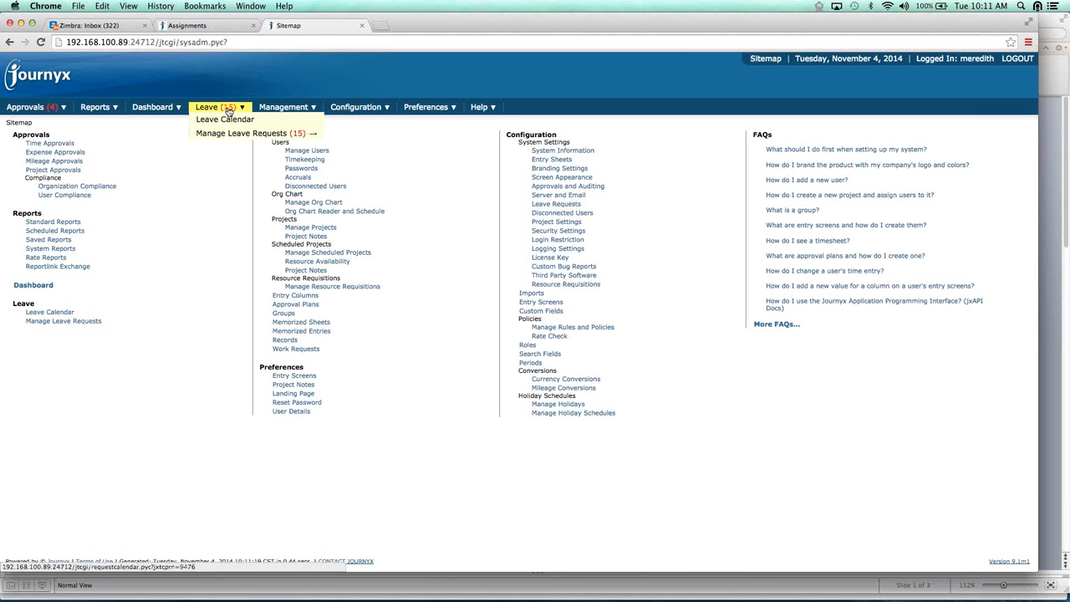
pyautogui.moveTo(227, 134)
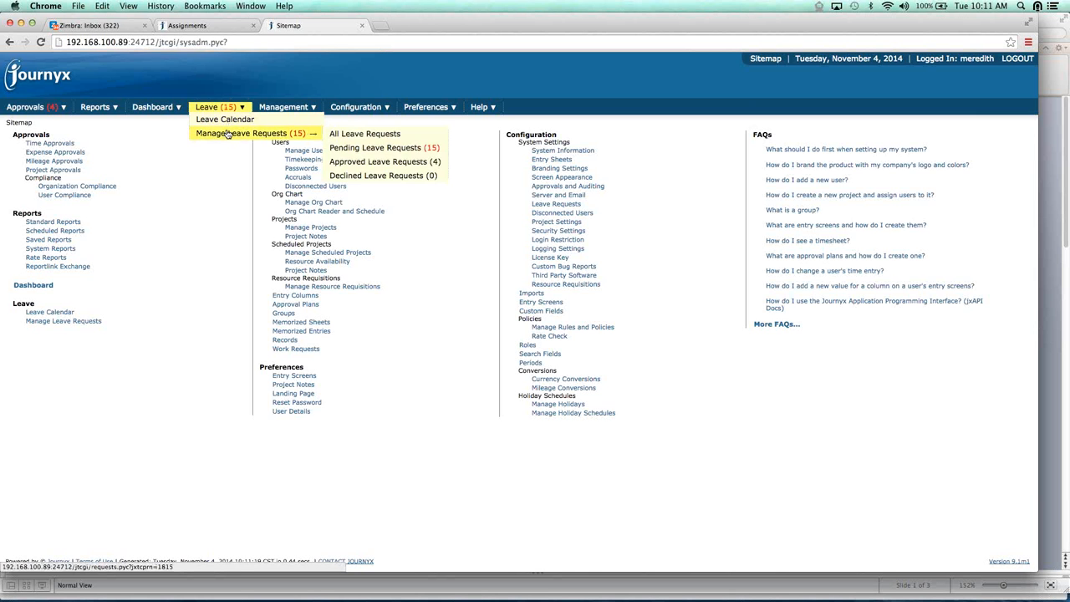
pyautogui.click(349, 148)
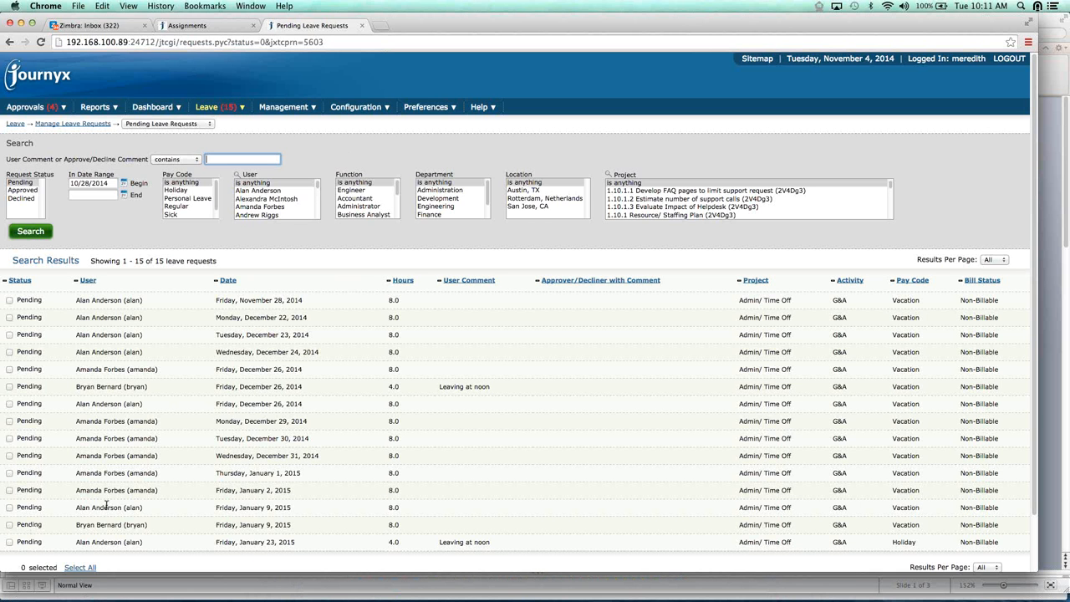
# Decline the pending 4-hour Holiday request for January 23, 2015, giving the reason "wrong pay type"
pyautogui.scroll(-1, 106, 504)
pyautogui.scroll(-2, 106, 506)
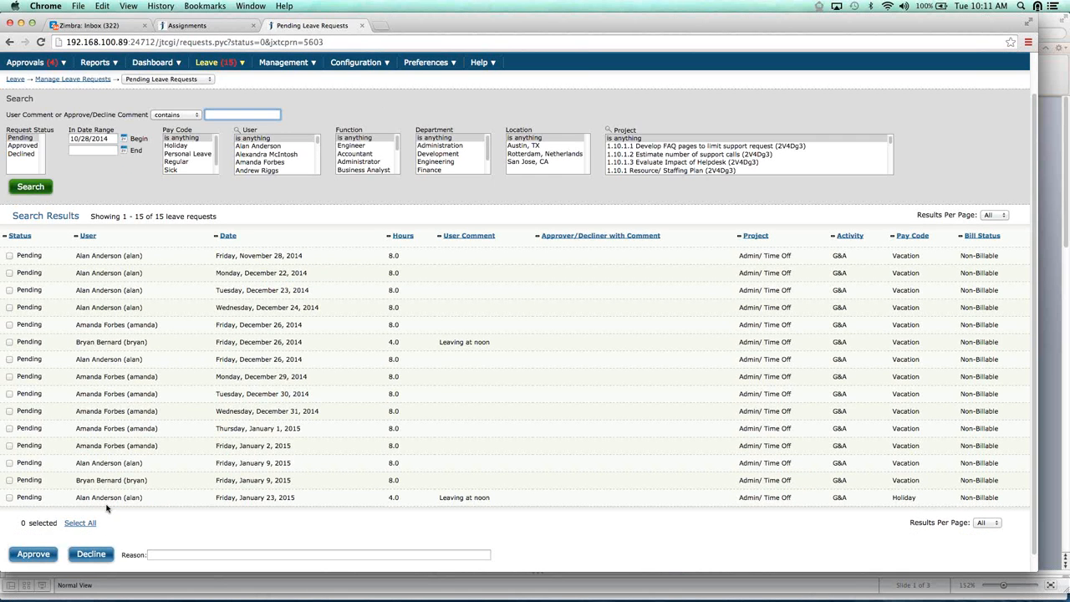
pyautogui.click(106, 504)
pyautogui.scroll(-1, 106, 505)
pyautogui.click(151, 537)
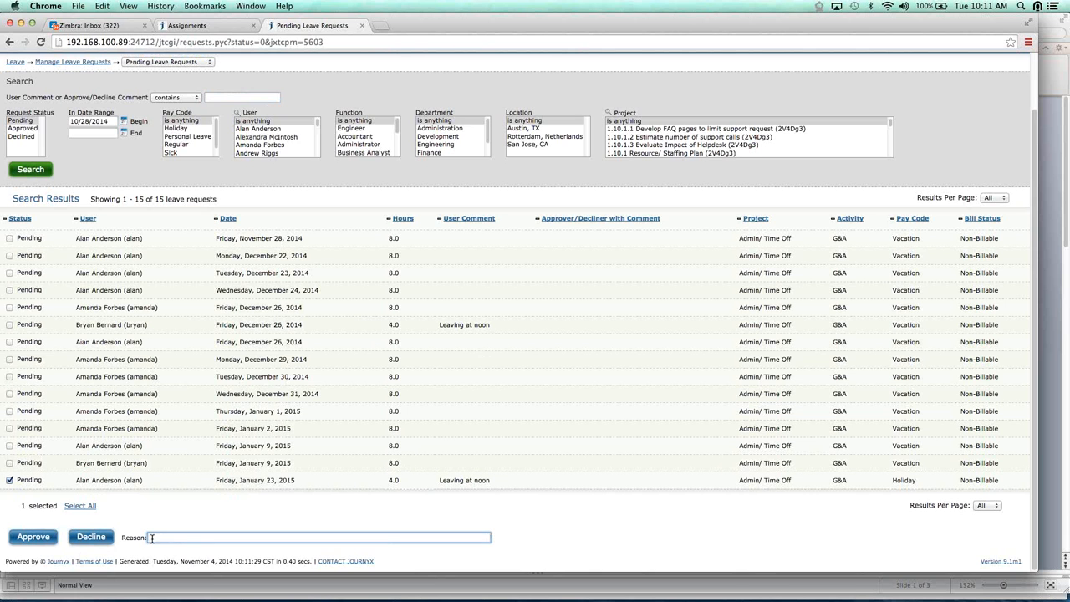
pyautogui.write('wrong pay type')
pyautogui.click(90, 537)
pyautogui.click(620, 208)
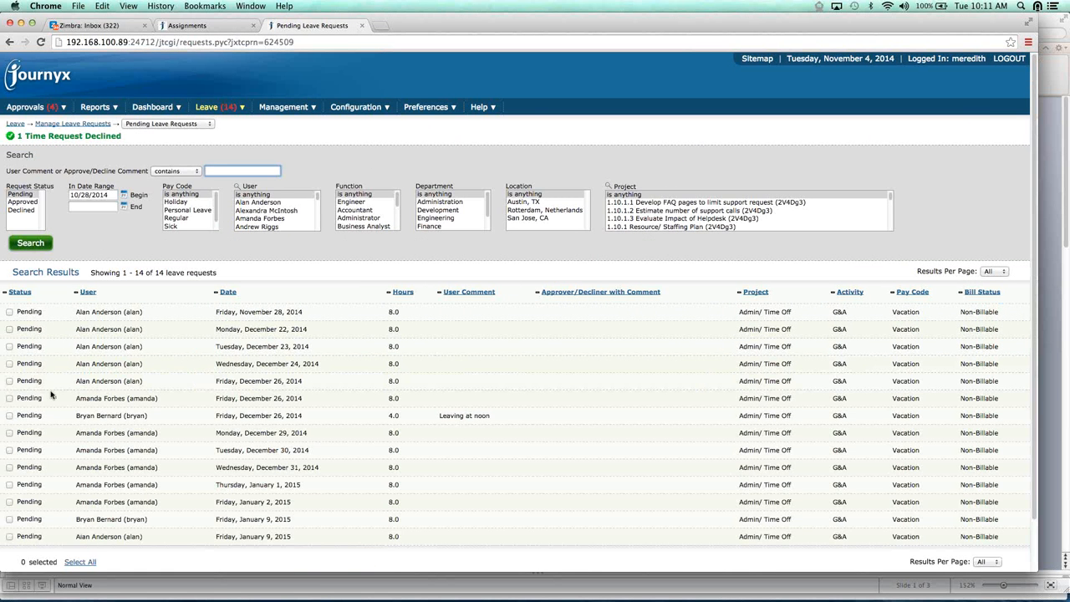
# Approve the pending leave requests dated November 28, December 22 and December 23, 2014
pyautogui.click(9, 312)
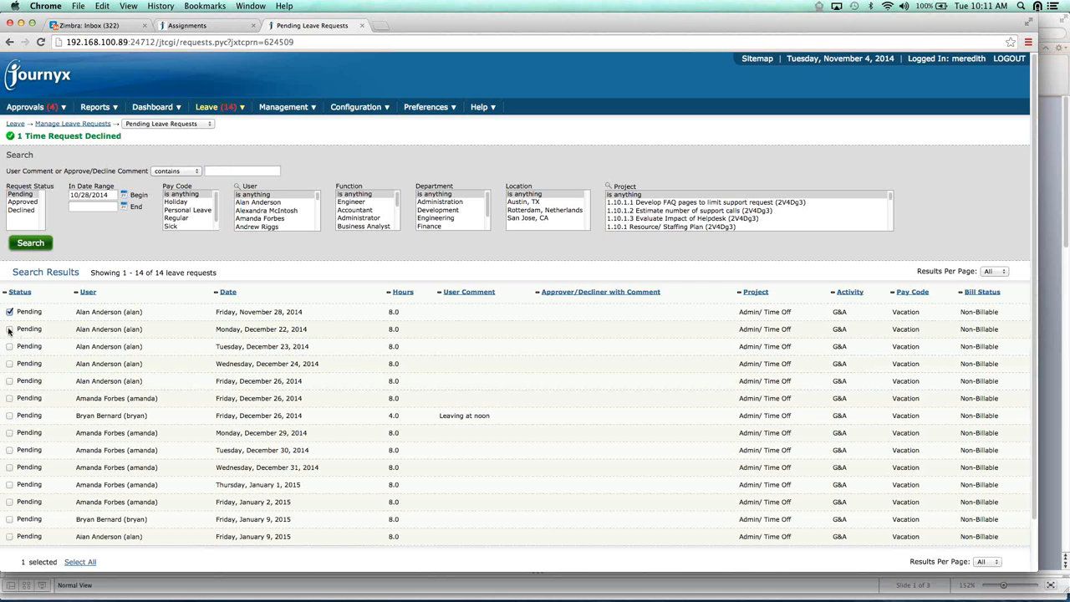
pyautogui.click(10, 329)
pyautogui.click(9, 346)
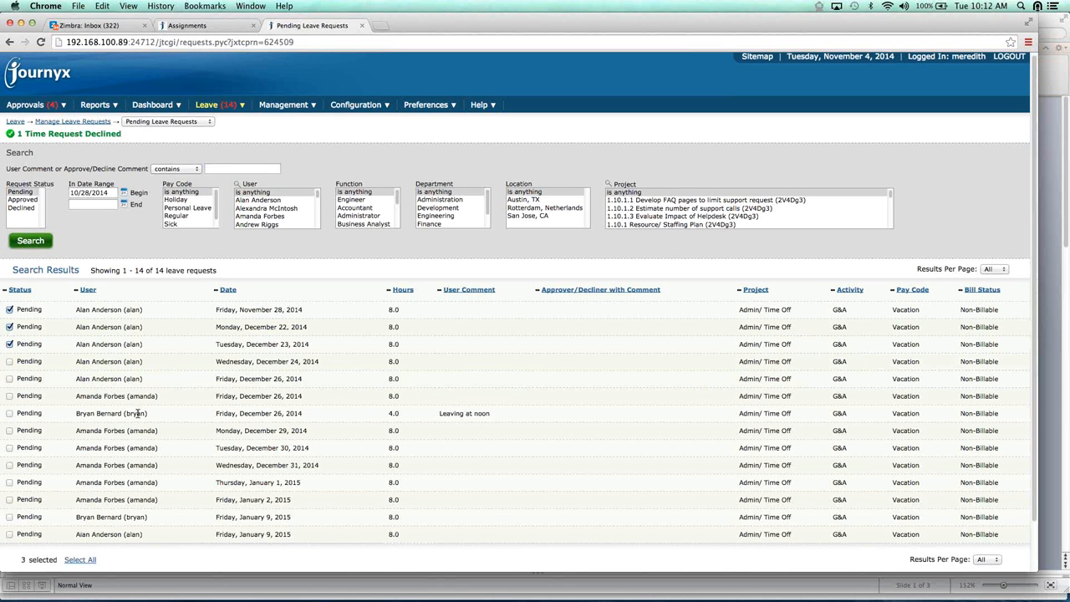
pyautogui.scroll(-1, 136, 414)
pyautogui.click(33, 547)
pyautogui.click(621, 209)
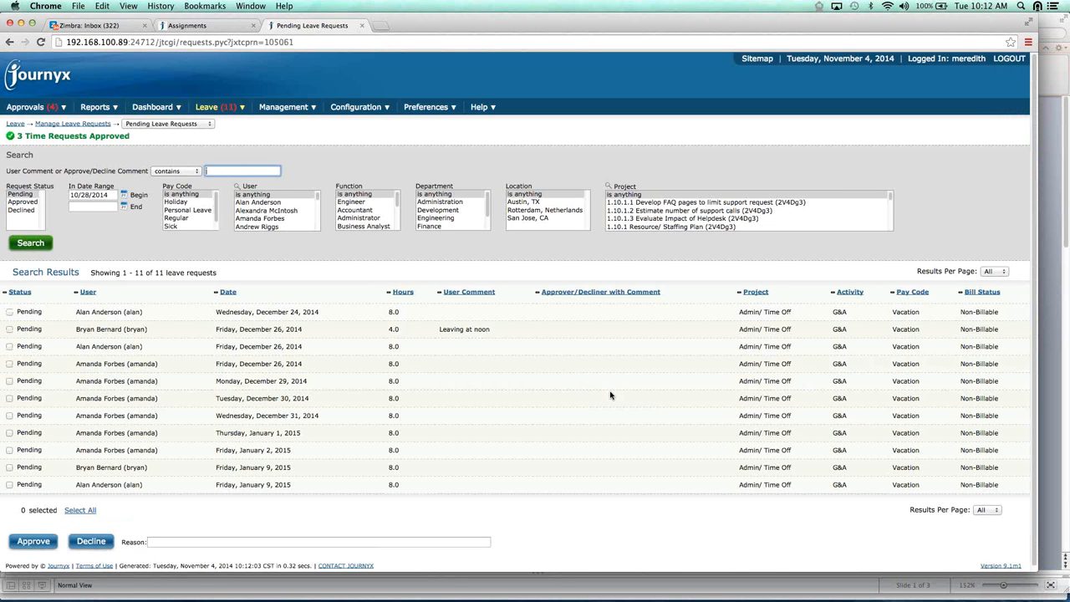
# Open the leave calendar for December 2014 and examine the pending requests on Friday the 26th
pyautogui.moveTo(223, 115)
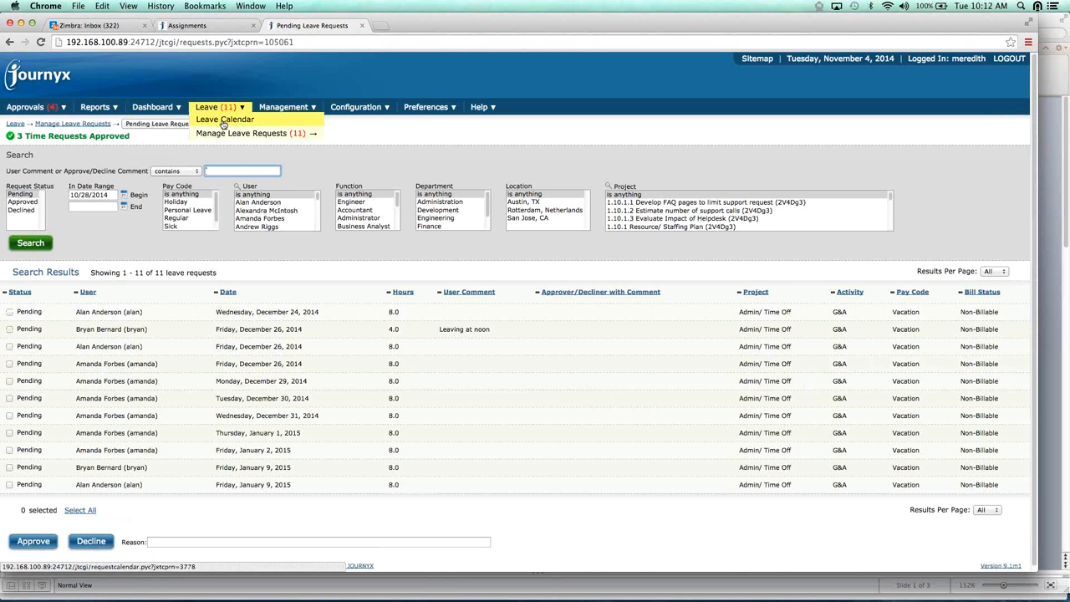
pyautogui.click(223, 119)
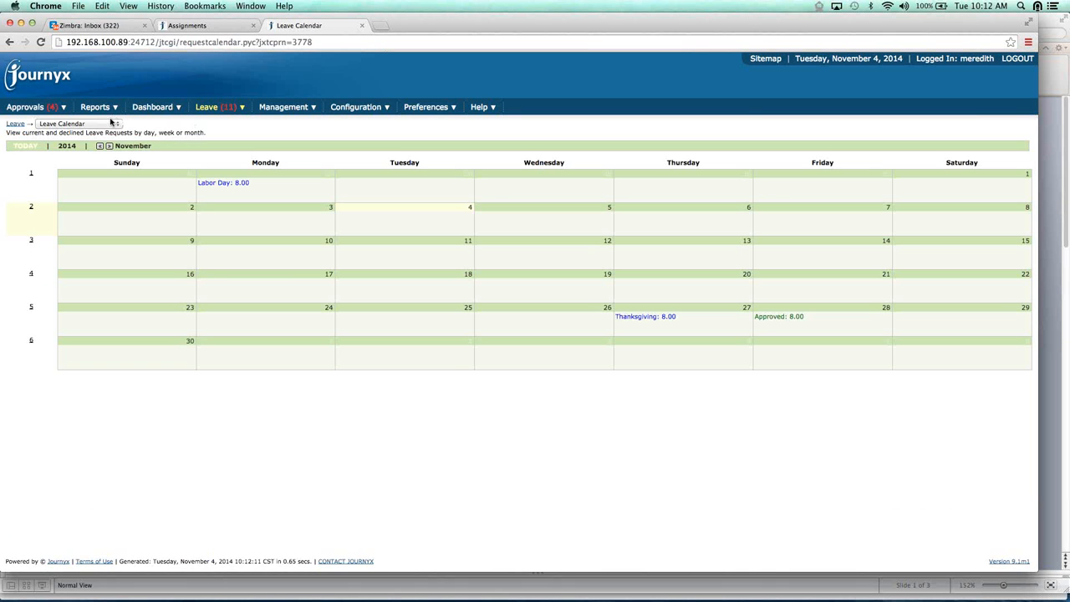
pyautogui.click(110, 146)
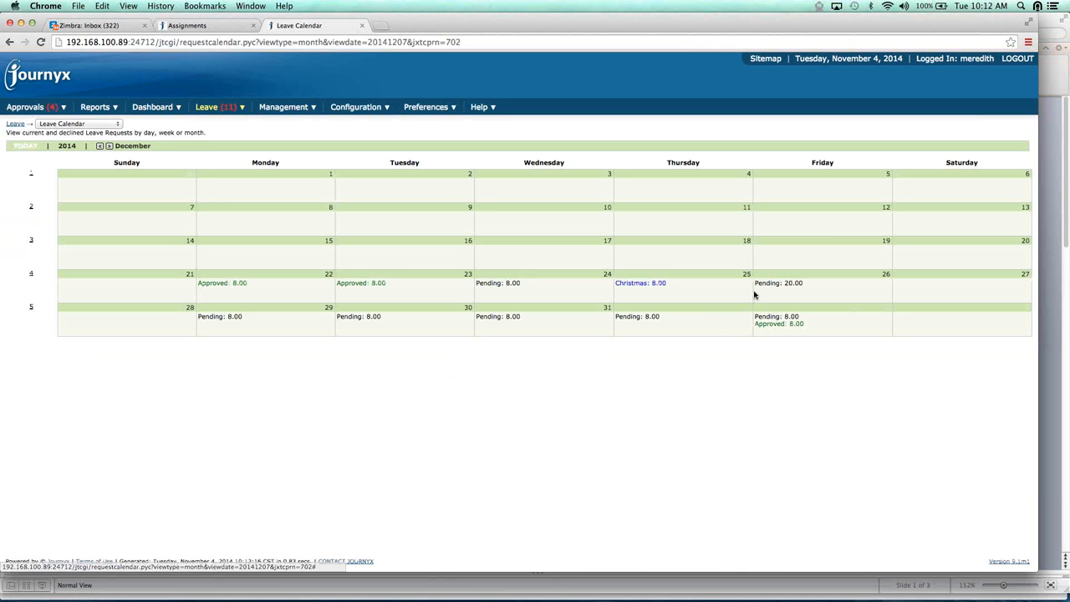
pyautogui.moveTo(770, 285)
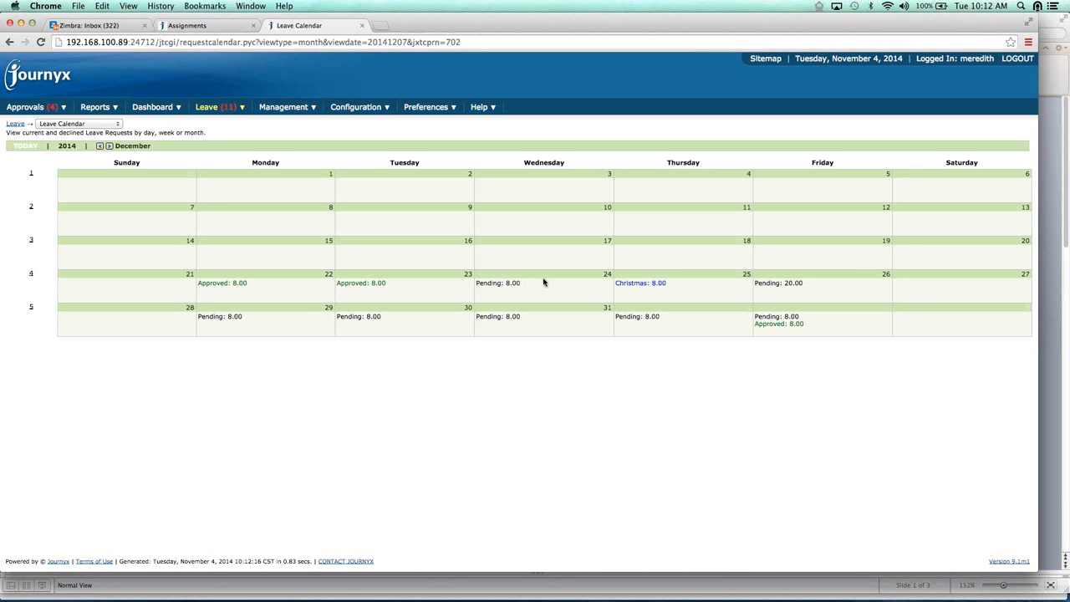
pyautogui.click(791, 284)
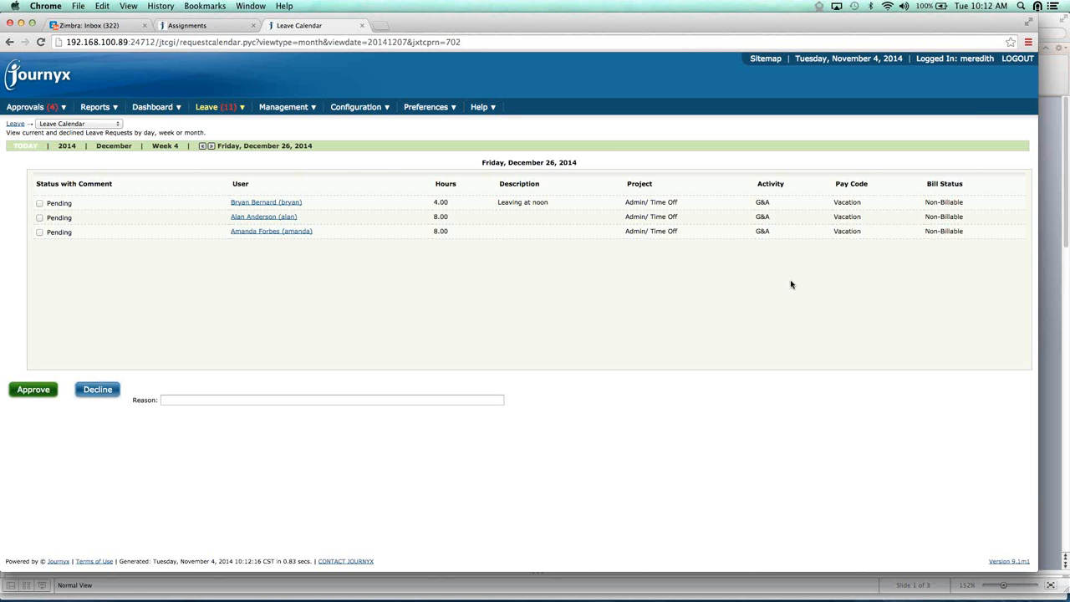
# Switch to the Safari window showing the employee's Standard Custom Entry sheet
pyautogui.press('super+Tab')
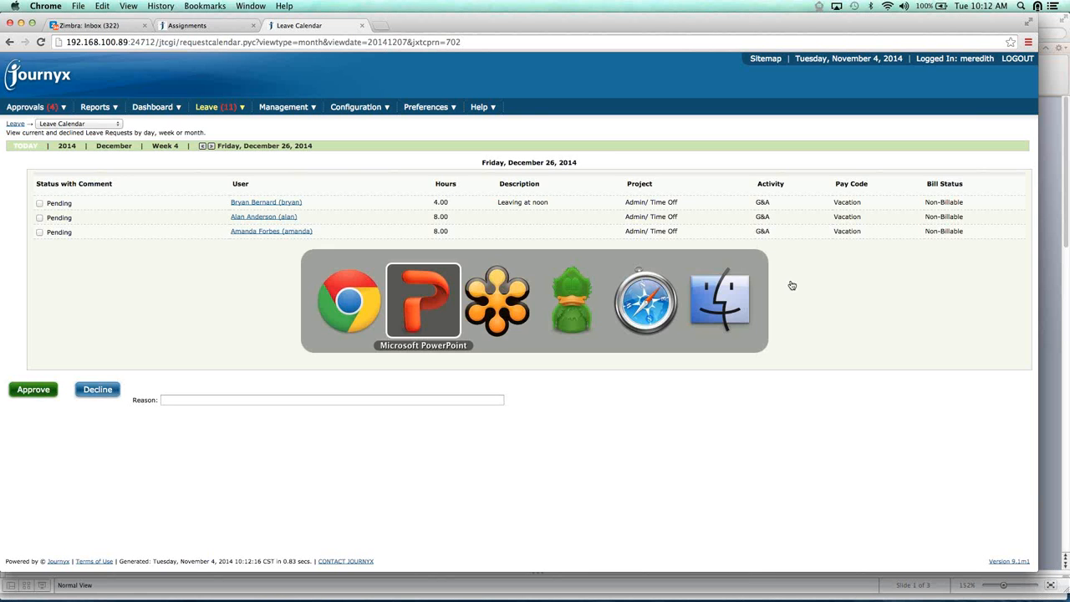
pyautogui.press('super+Tab')
pyautogui.press('super+Tab')
pyautogui.press('super+Tab')
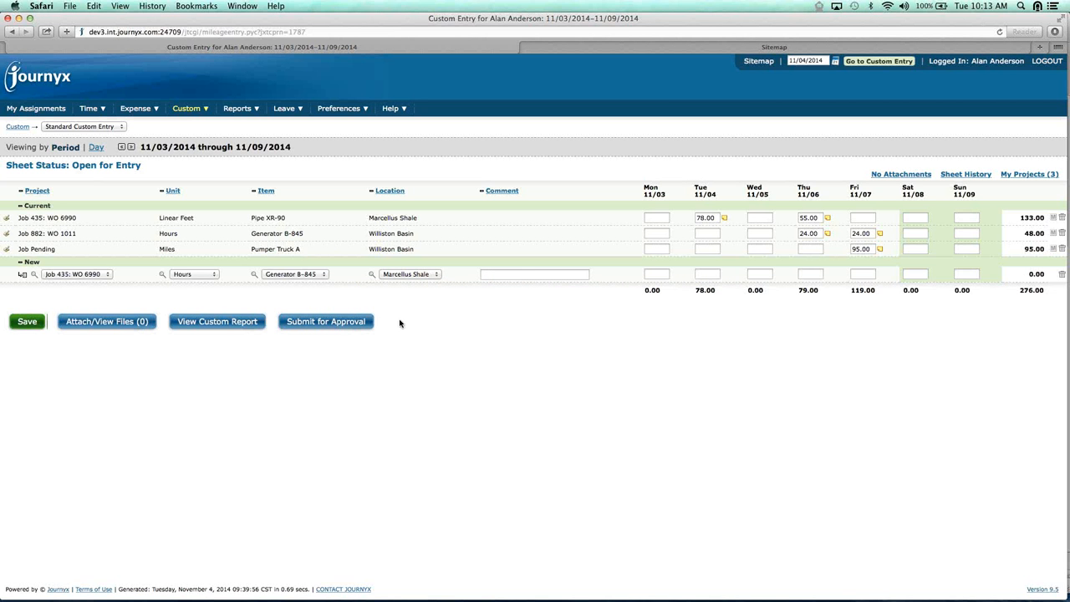
# Set the new custom entry row's project to Job 882: WO 1011 and look at its item choices
pyautogui.click(187, 115)
pyautogui.click(107, 274)
pyautogui.click(107, 274)
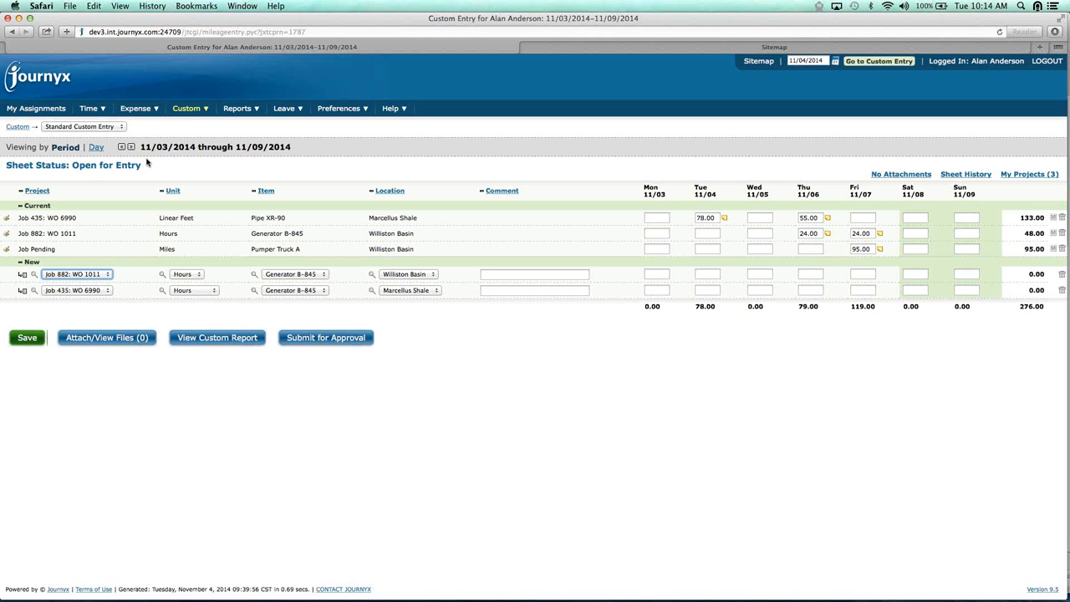
pyautogui.moveTo(90, 116)
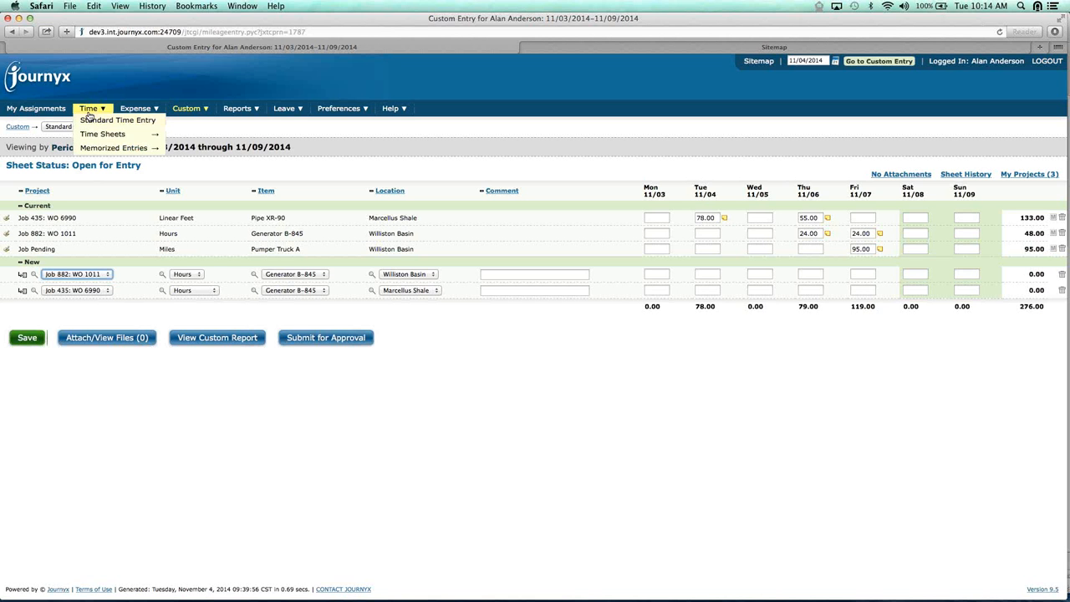
pyautogui.moveTo(126, 113)
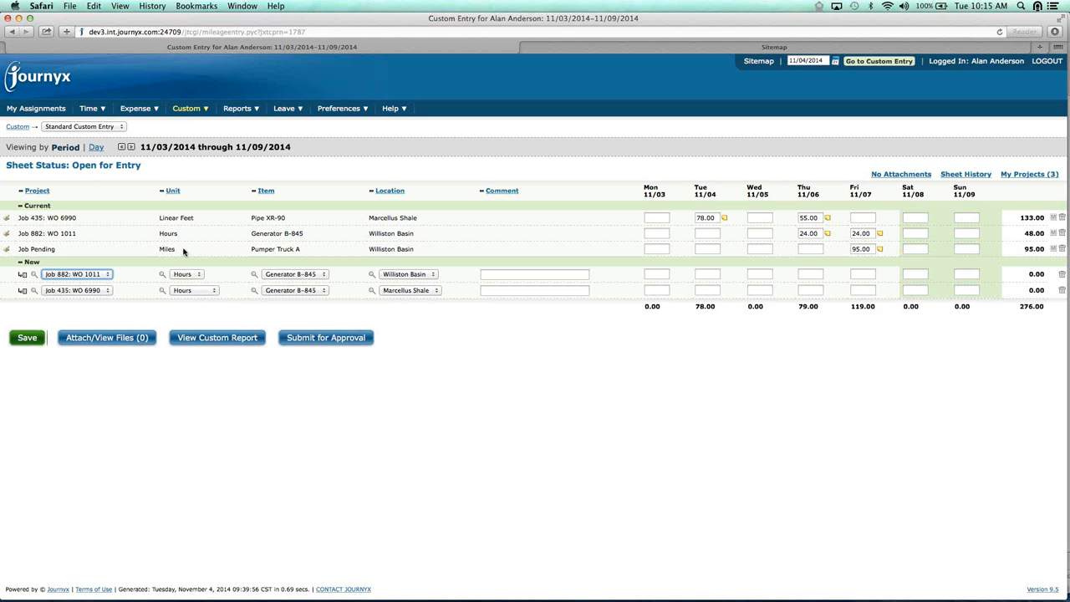
pyautogui.click(321, 276)
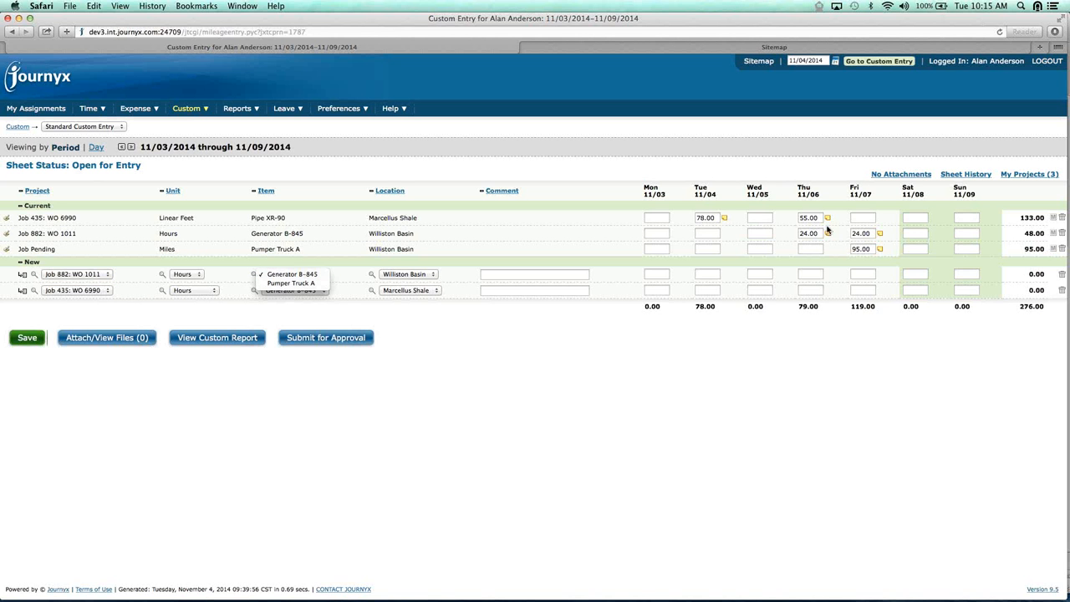
# View the custom report for the November 3–9, 2014 entry sheet, discarding the unsaved changes
pyautogui.click(226, 349)
pyautogui.click(229, 343)
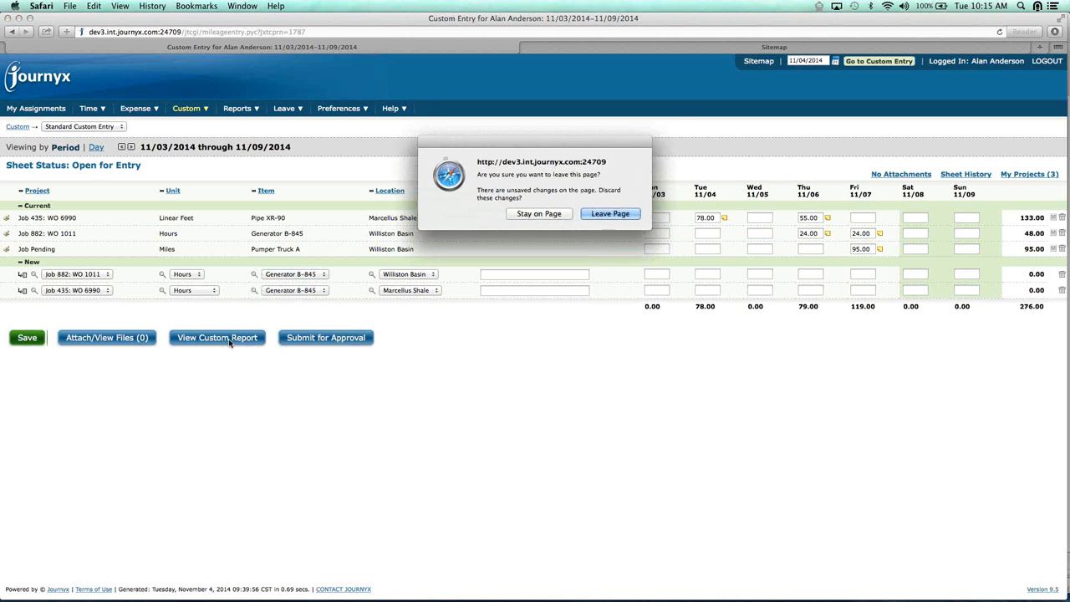
pyautogui.click(611, 214)
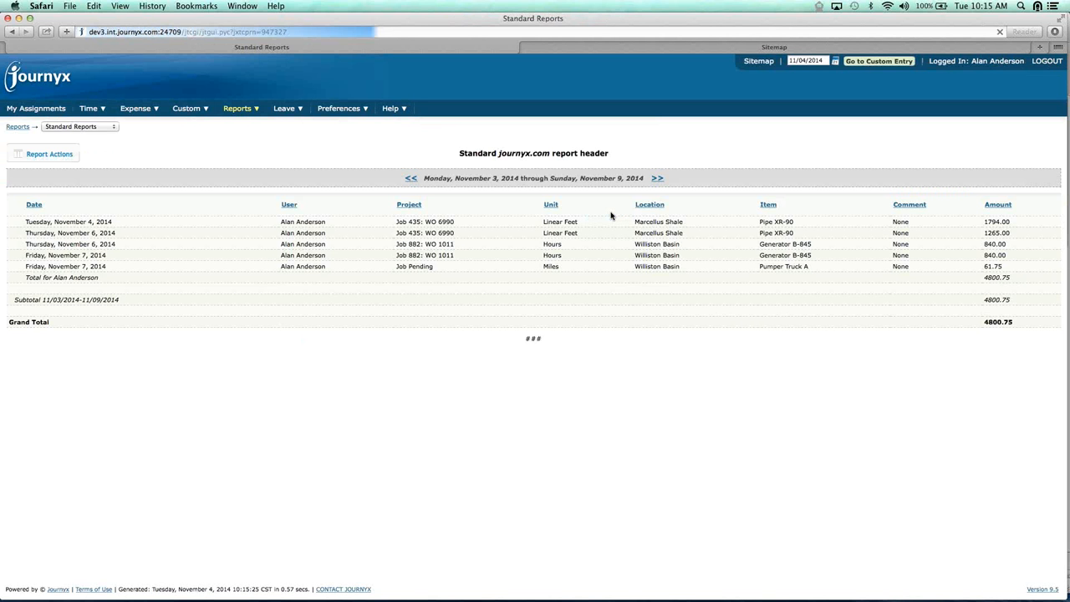
# Open the Timekeeping page from the manager's Sitemap, signing in again with the manager's username and account password
pyautogui.click(659, 50)
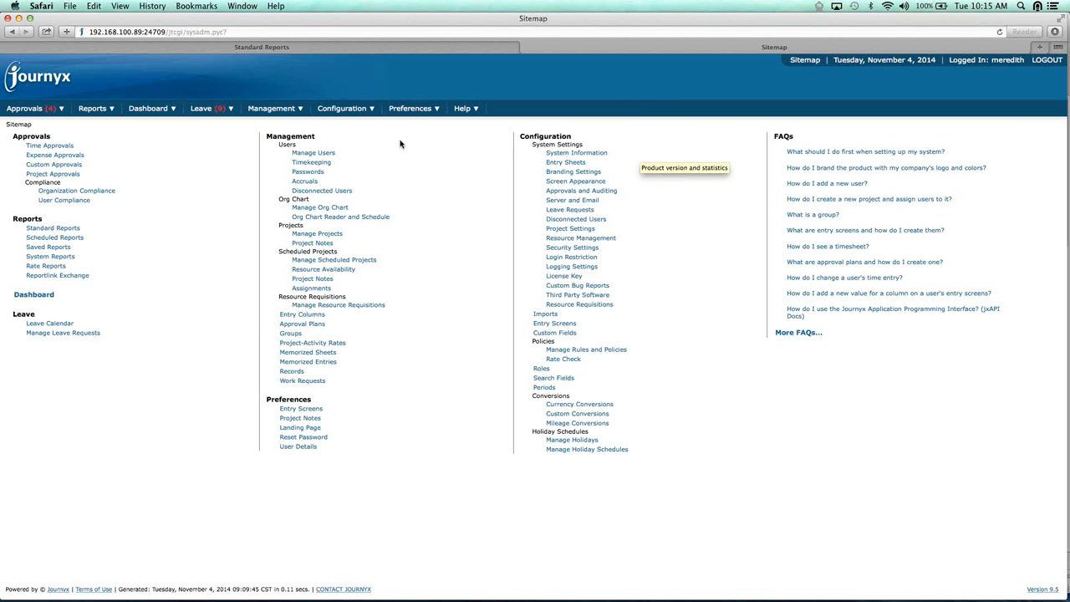
pyautogui.click(321, 163)
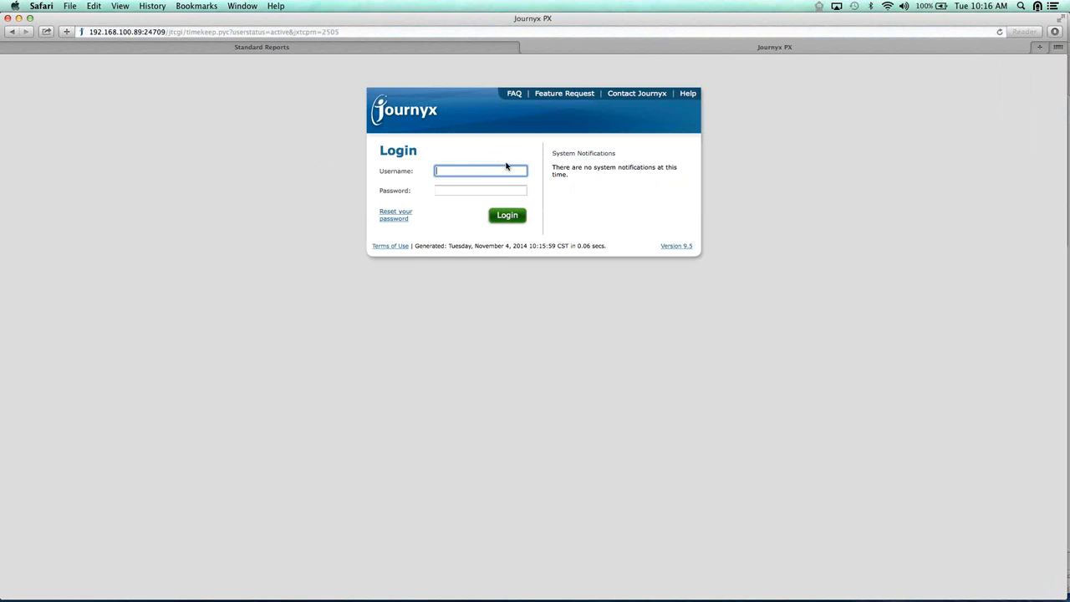
pyautogui.write('meredith')
pyautogui.press('Tab')
pyautogui.write('****')
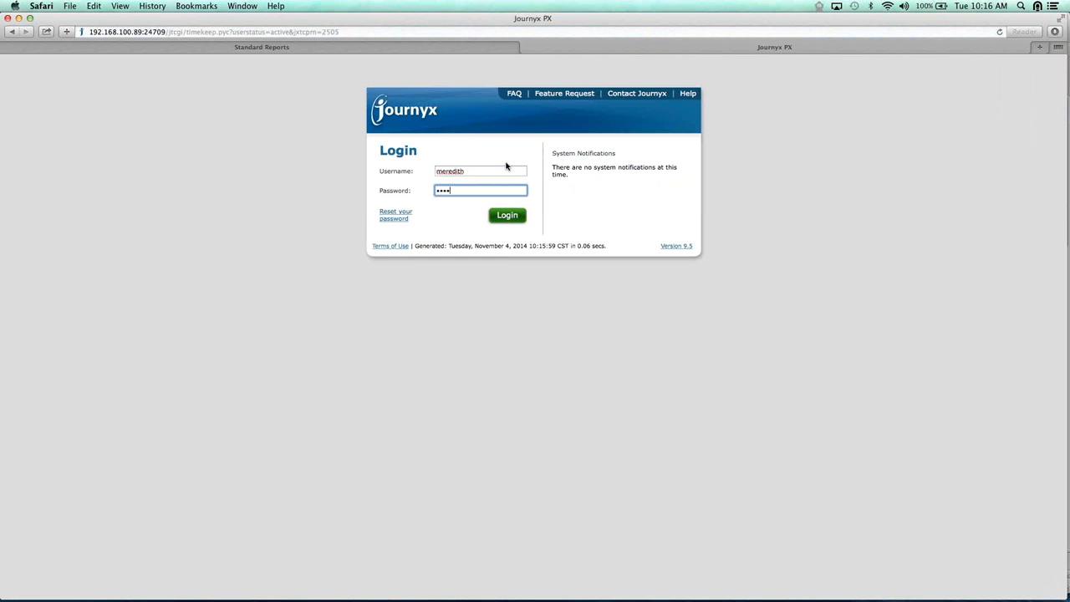
pyautogui.press('Return')
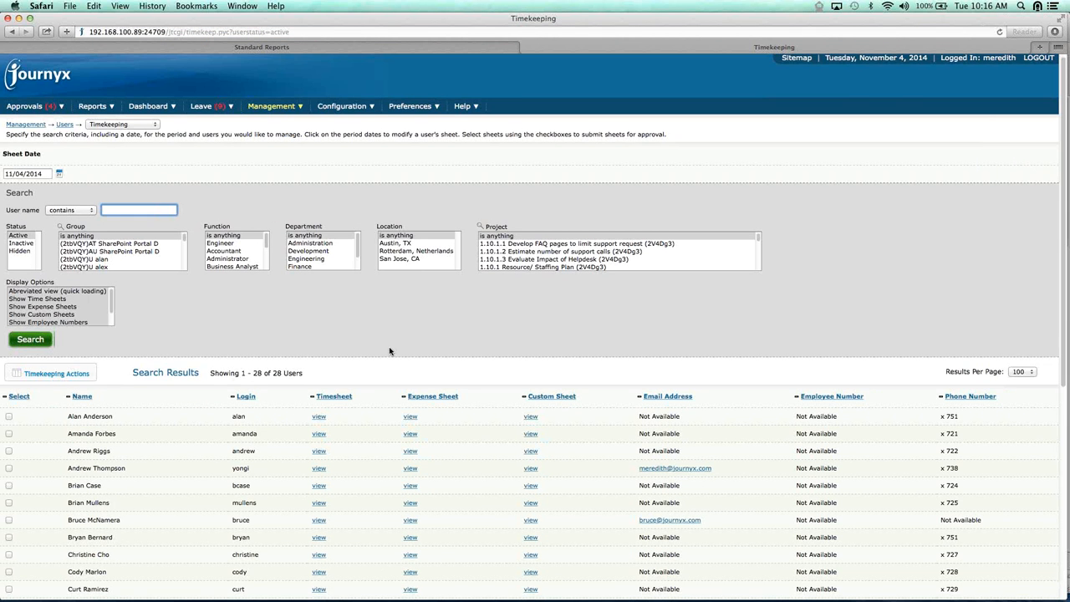
# Select the first, second, third, seventh, eighth and ninth listed users and open their time sheets for group editing
pyautogui.scroll(-2, 389, 349)
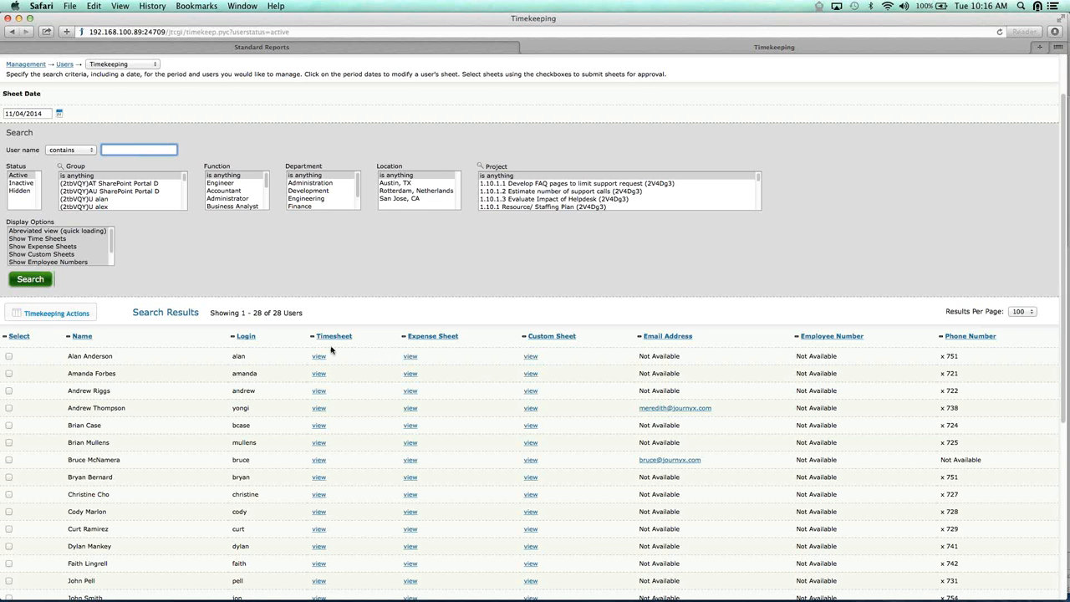
pyautogui.click(9, 357)
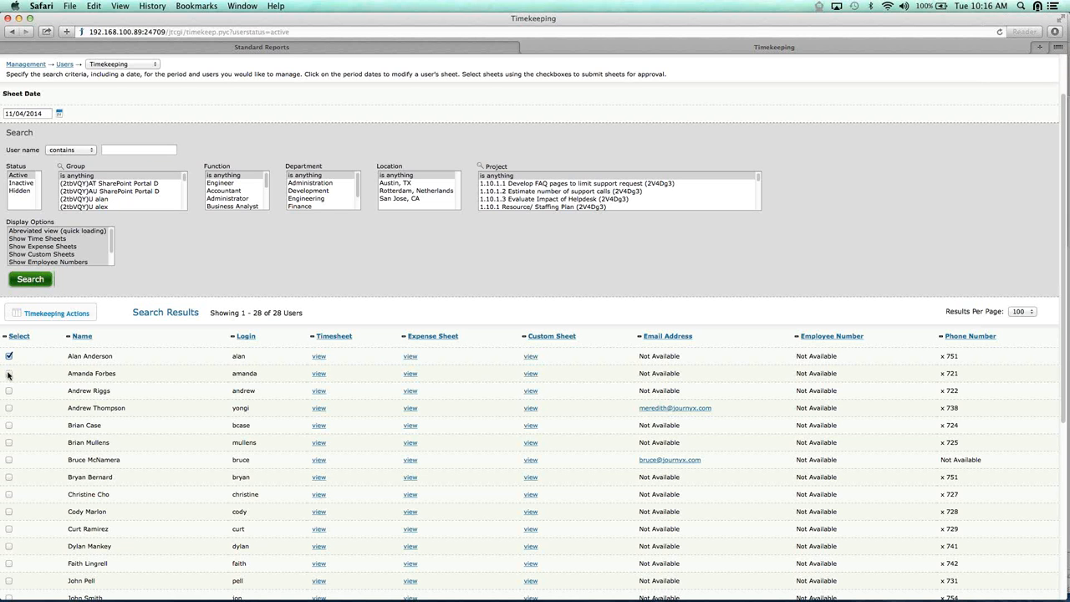
pyautogui.click(9, 373)
pyautogui.click(9, 390)
pyautogui.click(9, 459)
pyautogui.click(9, 477)
pyautogui.click(10, 495)
pyautogui.click(20, 314)
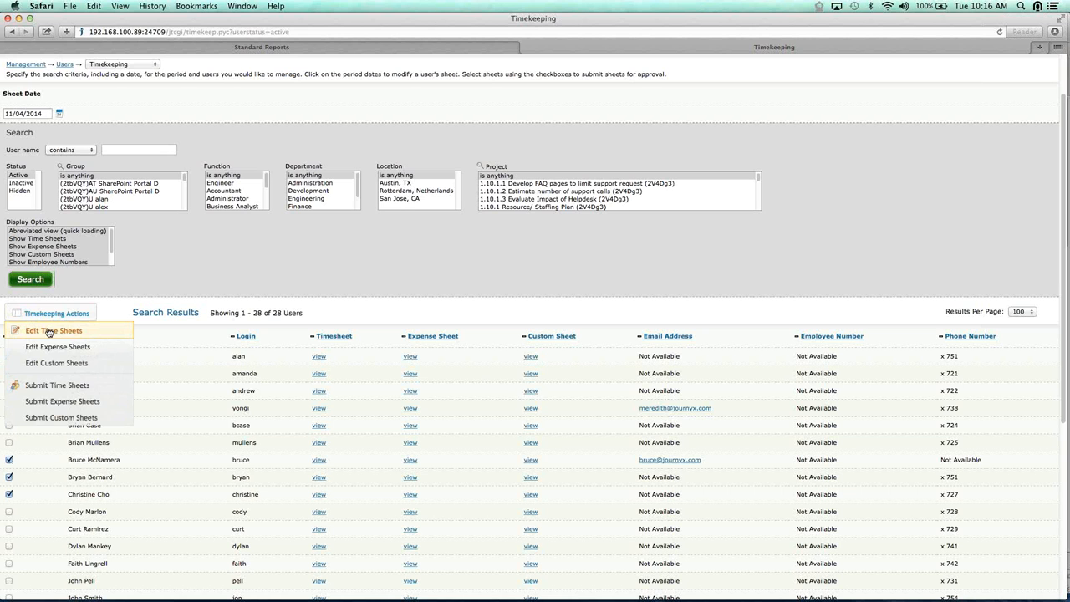
pyautogui.click(48, 331)
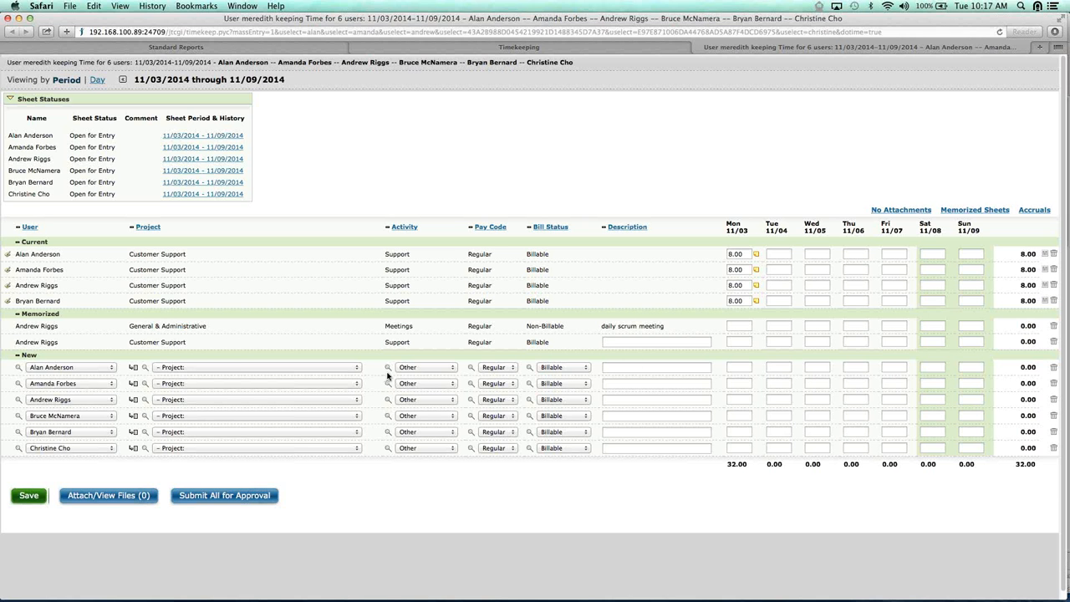
# Set the project of all six new time entry rows to Customer Support
pyautogui.click(354, 371)
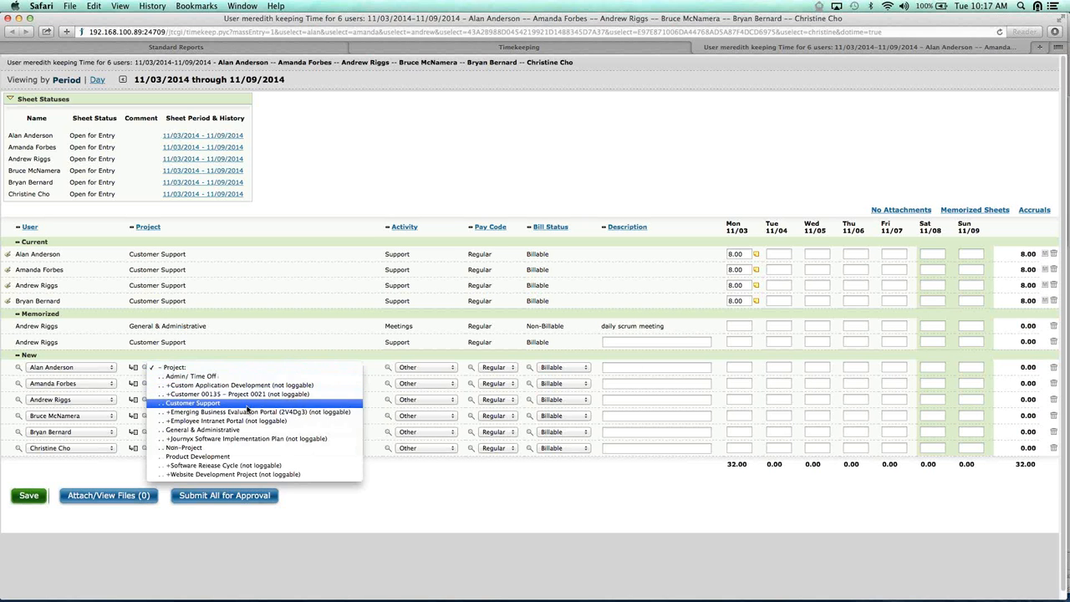
pyautogui.click(355, 410)
pyautogui.click(356, 383)
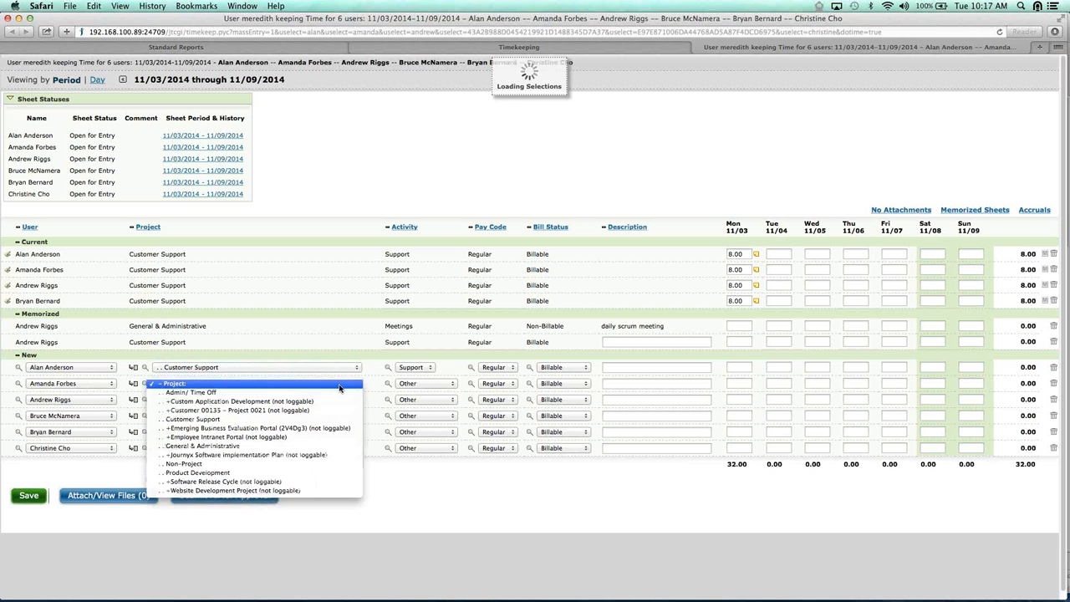
pyautogui.click(242, 419)
pyautogui.click(356, 400)
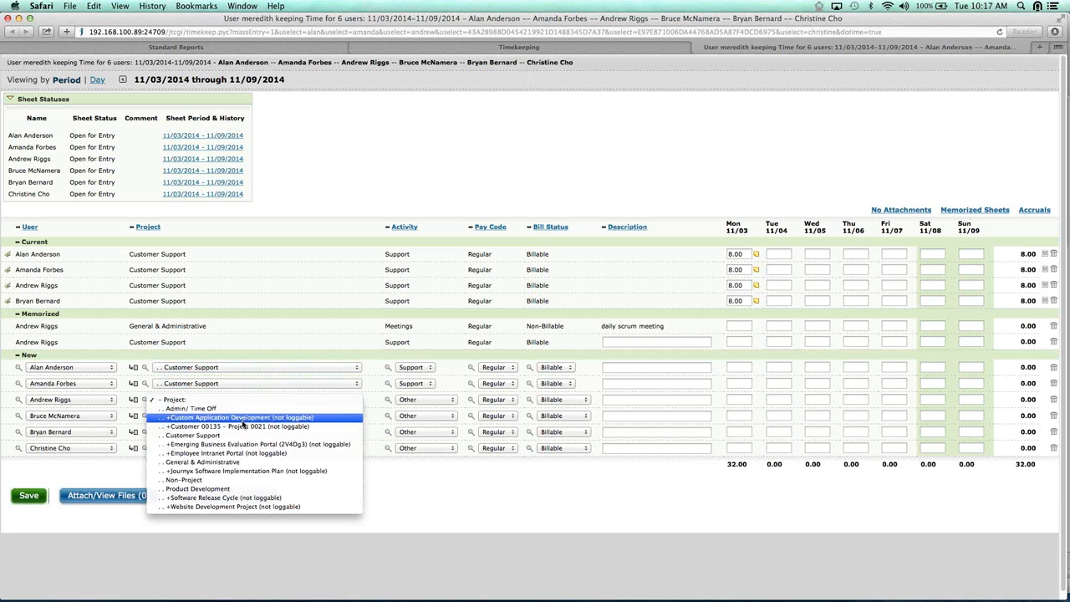
pyautogui.click(237, 436)
pyautogui.click(356, 415)
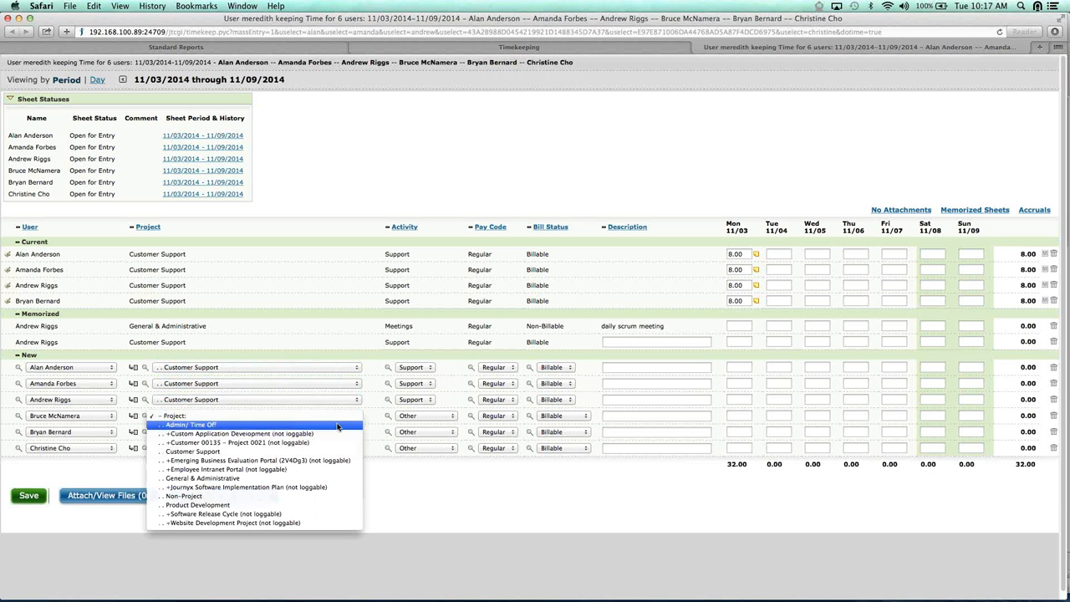
pyautogui.click(303, 452)
pyautogui.click(356, 432)
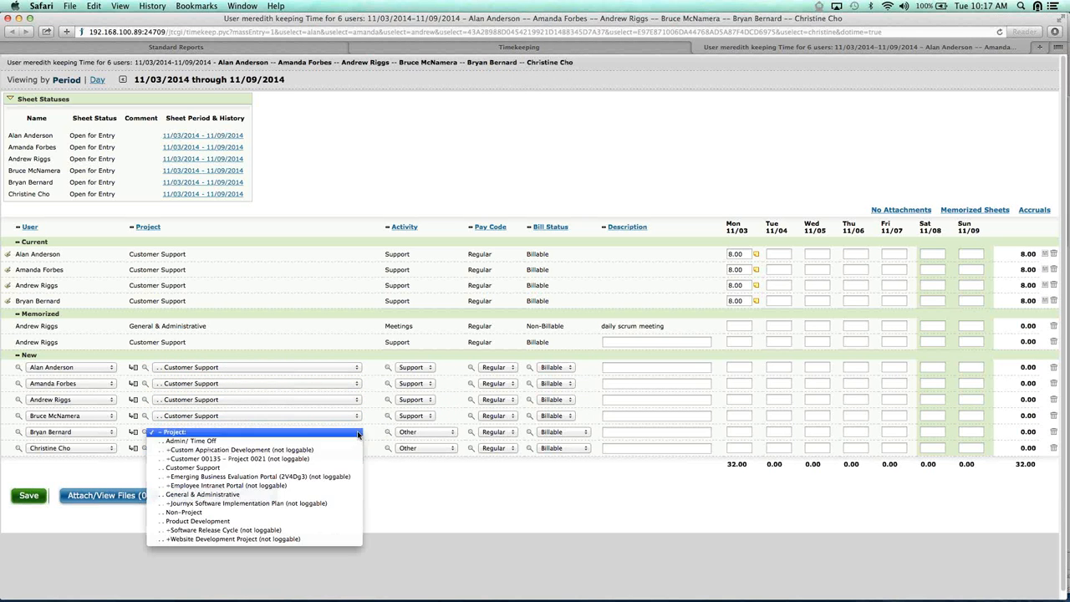
pyautogui.click(194, 471)
pyautogui.click(356, 448)
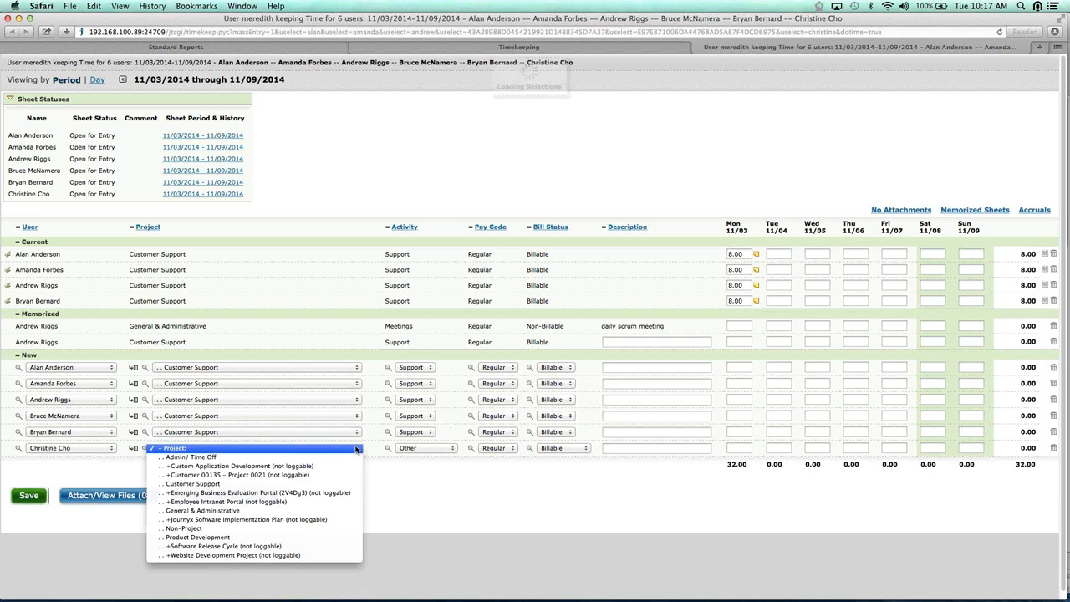
pyautogui.click(332, 485)
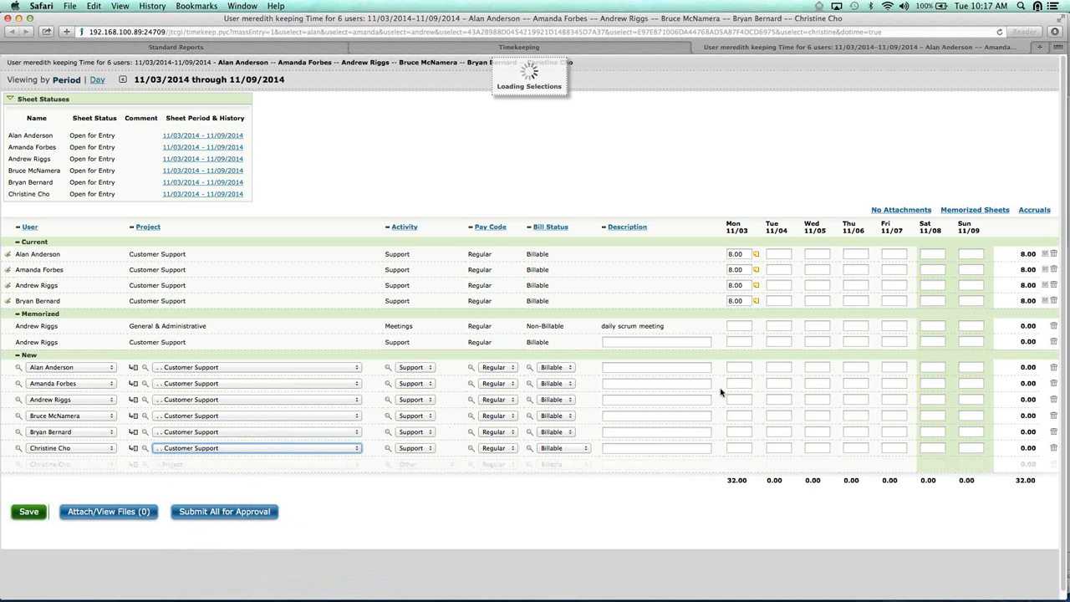
# Enter 8 hours for Tuesday 11/04 and Wednesday 11/05 in the first and second new rows
pyautogui.click(778, 367)
pyautogui.write('8')
pyautogui.press('Tab')
pyautogui.write('8')
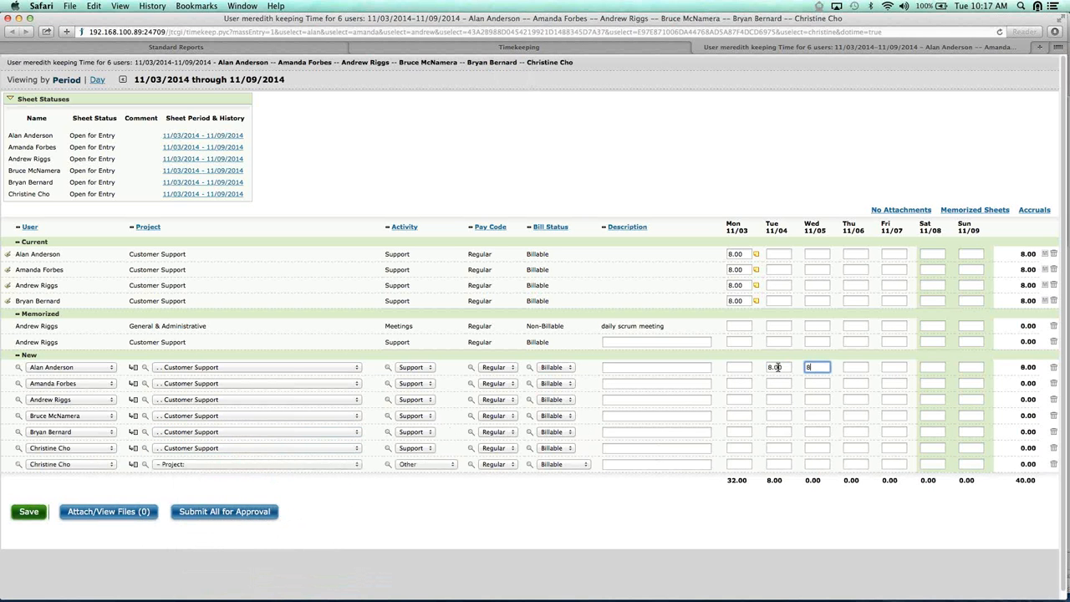
pyautogui.click(783, 386)
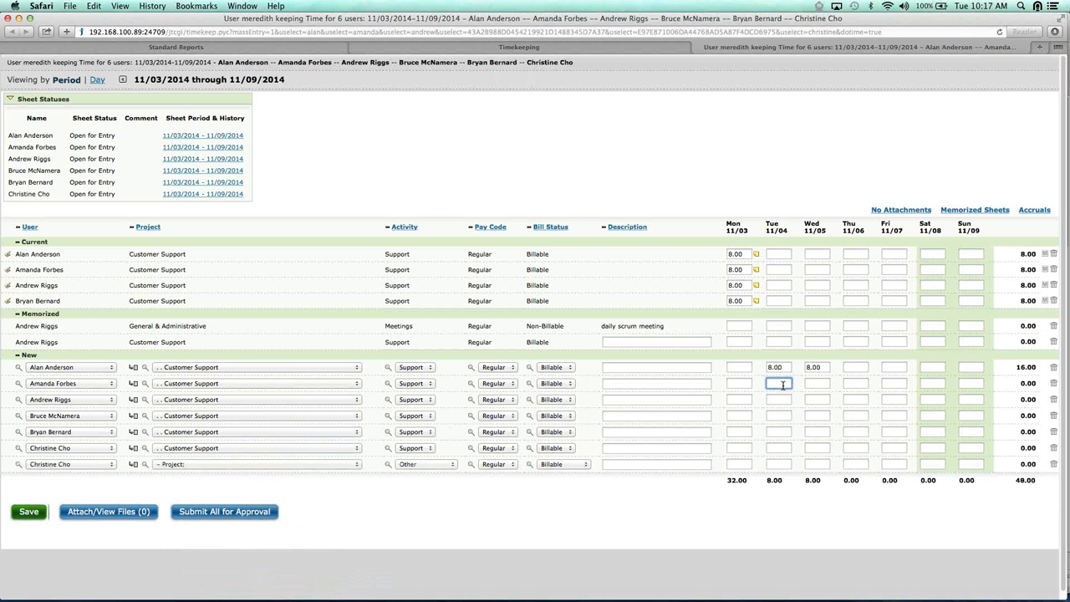
pyautogui.write('8')
pyautogui.press('Tab')
# Enter 8 hours for Wednesday in the third new row and for Tuesday and Wednesday in the fourth, and save the group sheet
pyautogui.write('8')
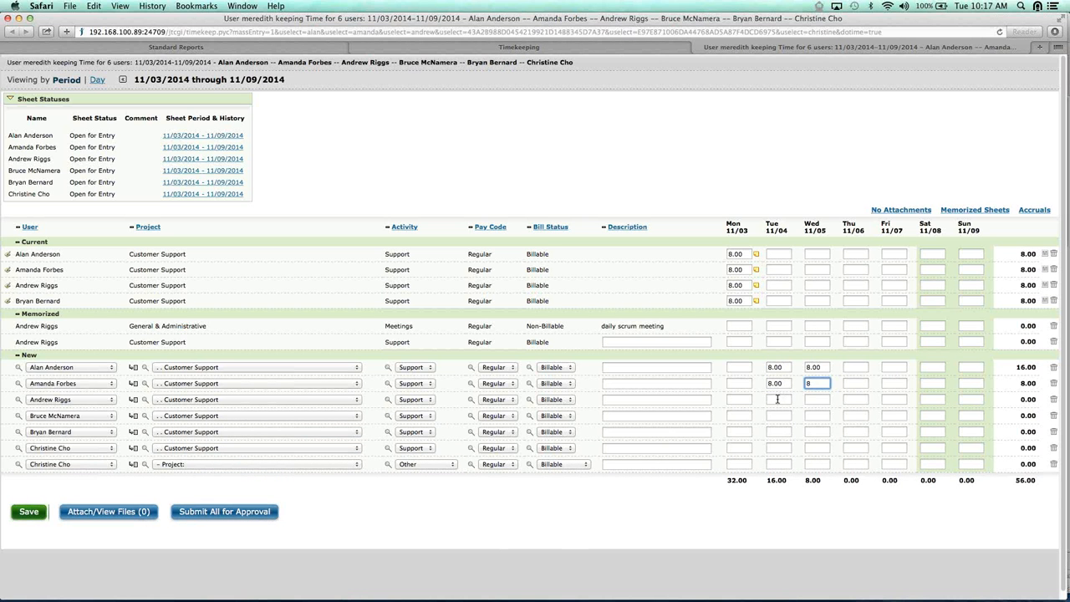
pyautogui.click(778, 399)
pyautogui.press('Tab')
pyautogui.write('8')
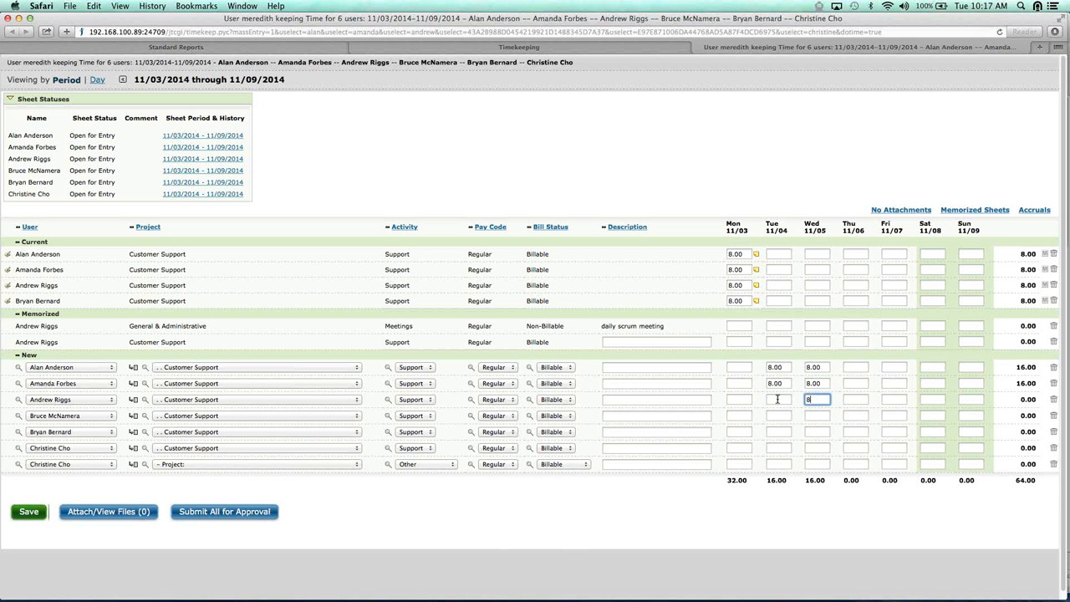
pyautogui.click(776, 415)
pyautogui.write('8')
pyautogui.press('Tab')
pyautogui.write('8')
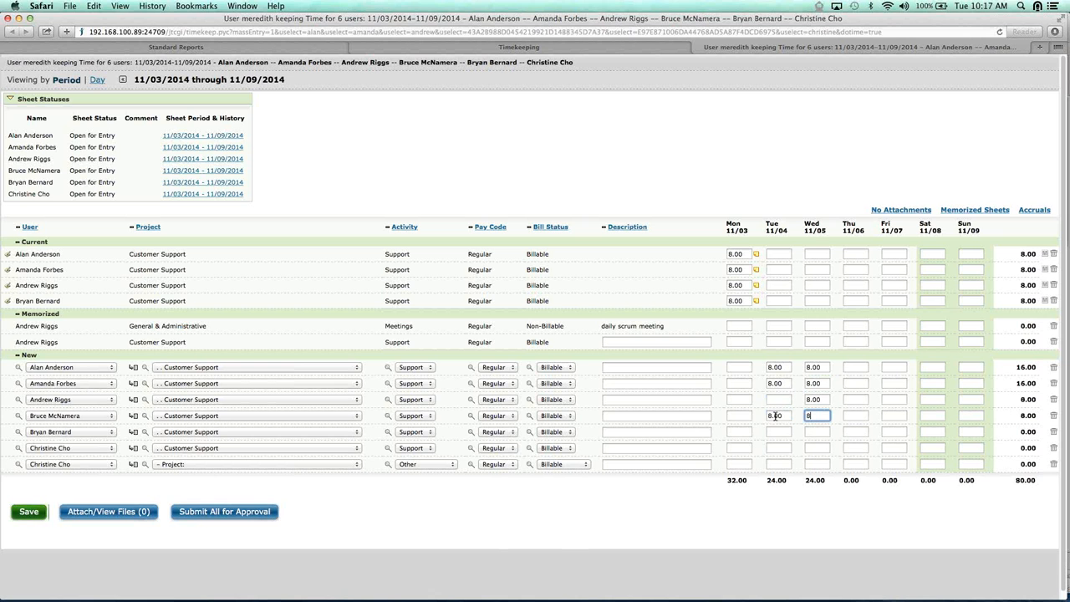
pyautogui.click(28, 512)
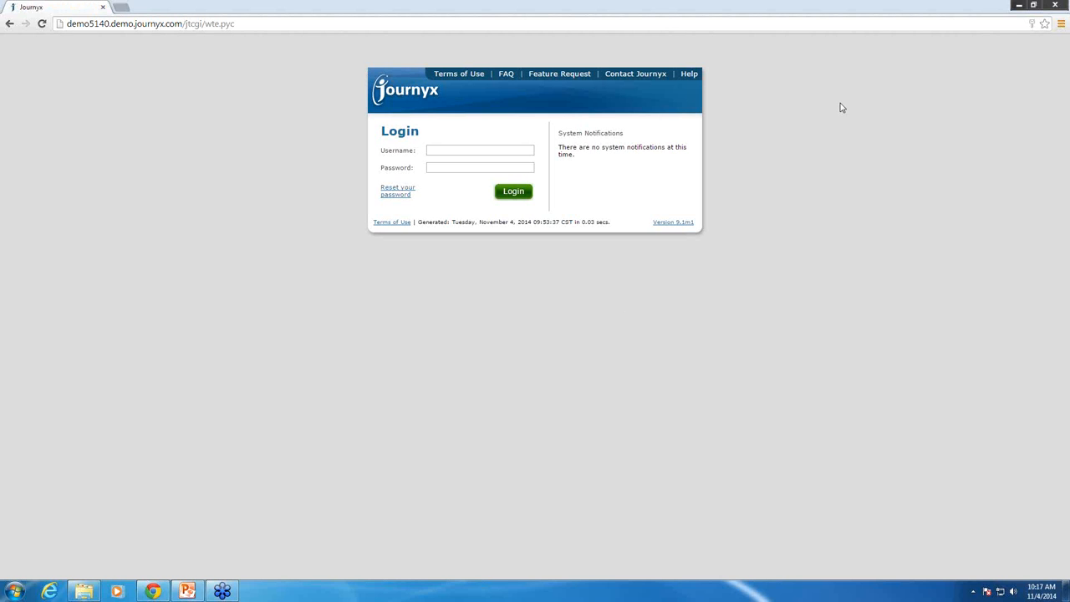
# Try to sign in to the Journyx demo site with the username admin and the account password
pyautogui.click(439, 149)
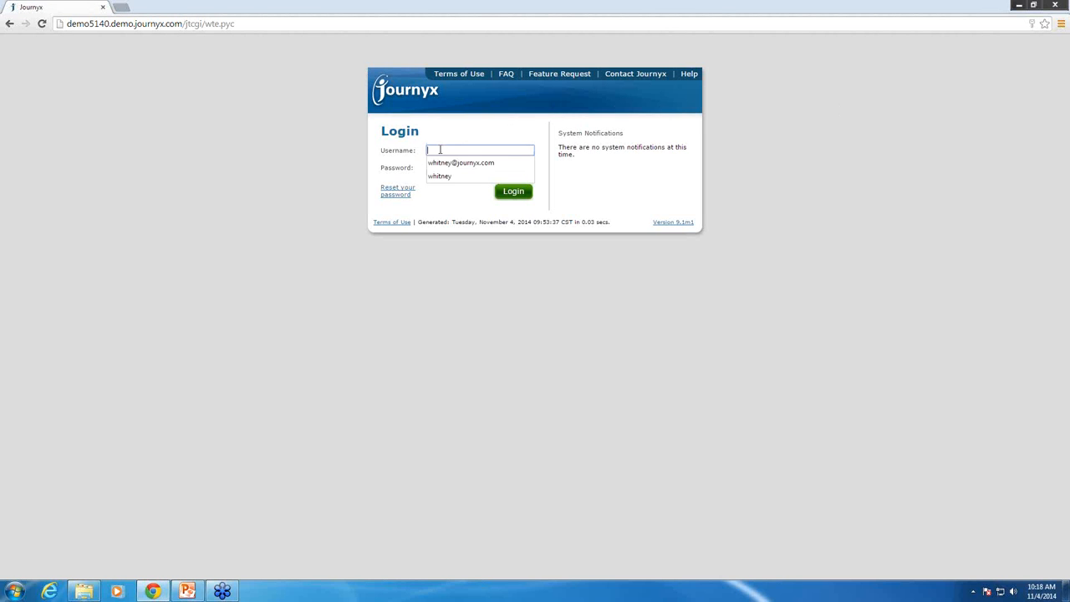
pyautogui.write('admin')
pyautogui.press('Tab')
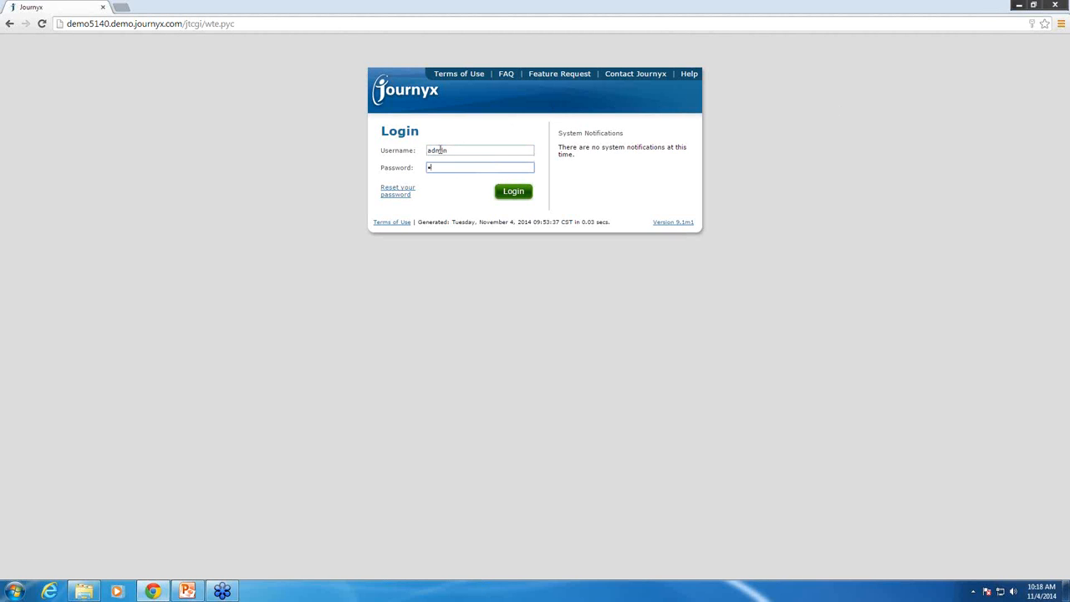
pyautogui.write('dmin')
pyautogui.press('Return')
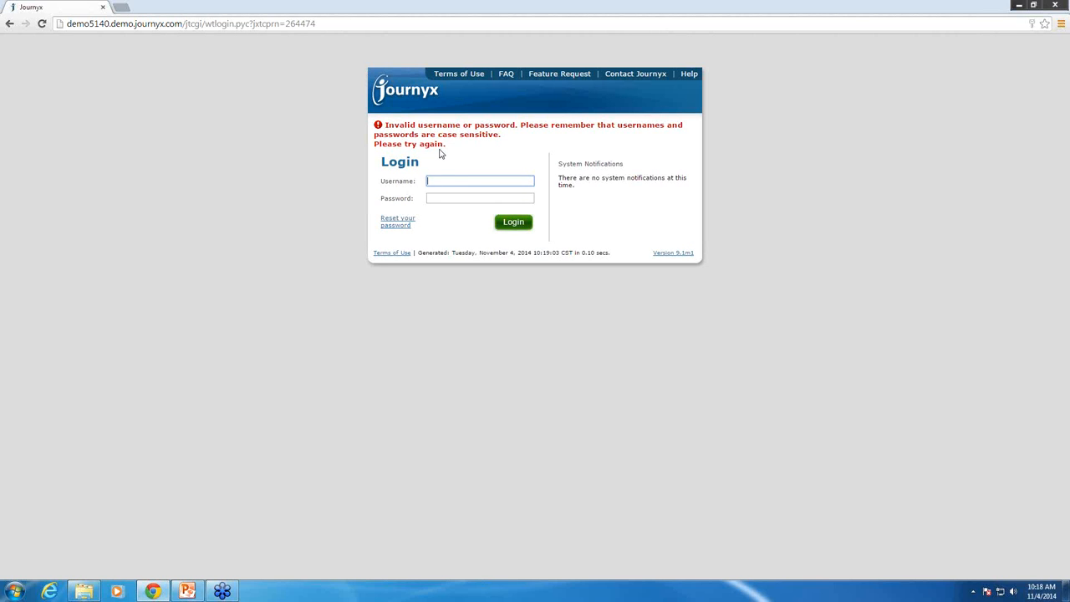
# Sign in to the Journyx demo site with the username demo5140 and the account password
pyautogui.write('demo5140')
pyautogui.press('Tab')
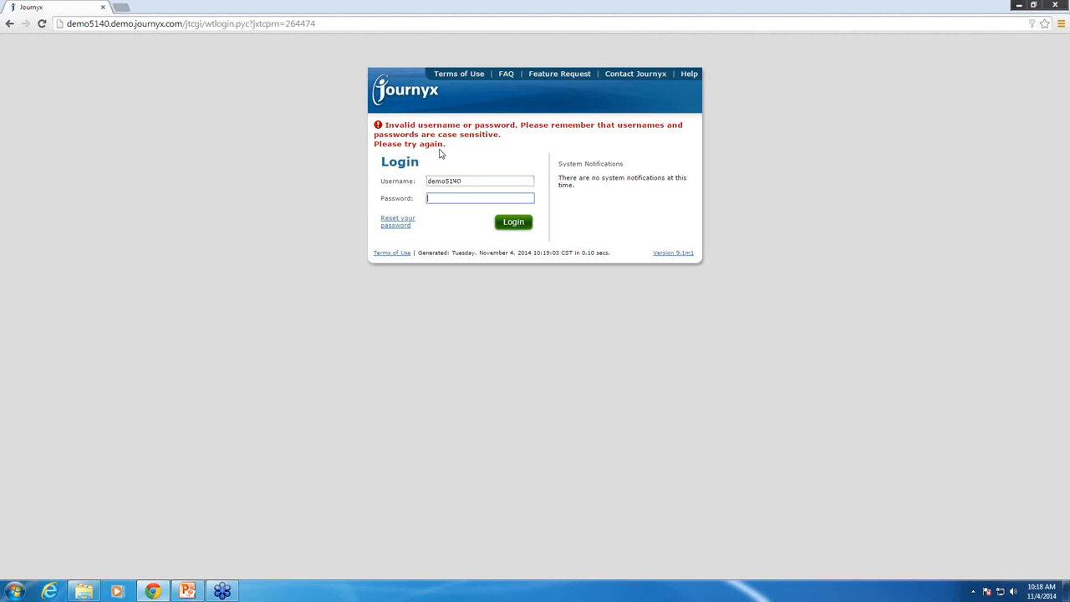
pyautogui.write('•••')
pyautogui.press('Return')
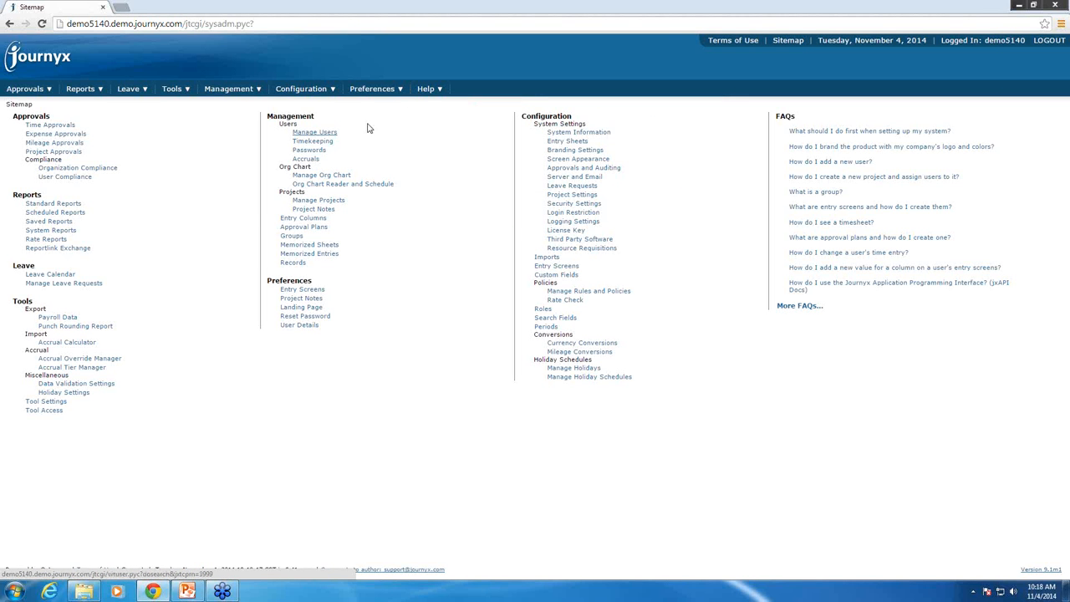
# Search the user Accruals page without filters and open the accruals of the second listed user
pyautogui.moveTo(219, 92)
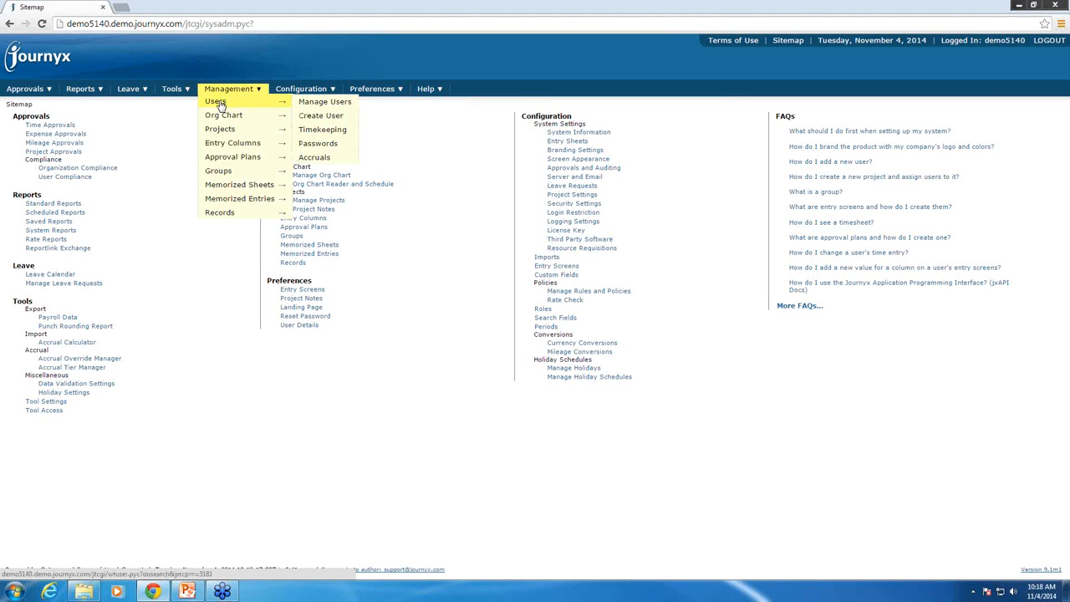
pyautogui.click(315, 158)
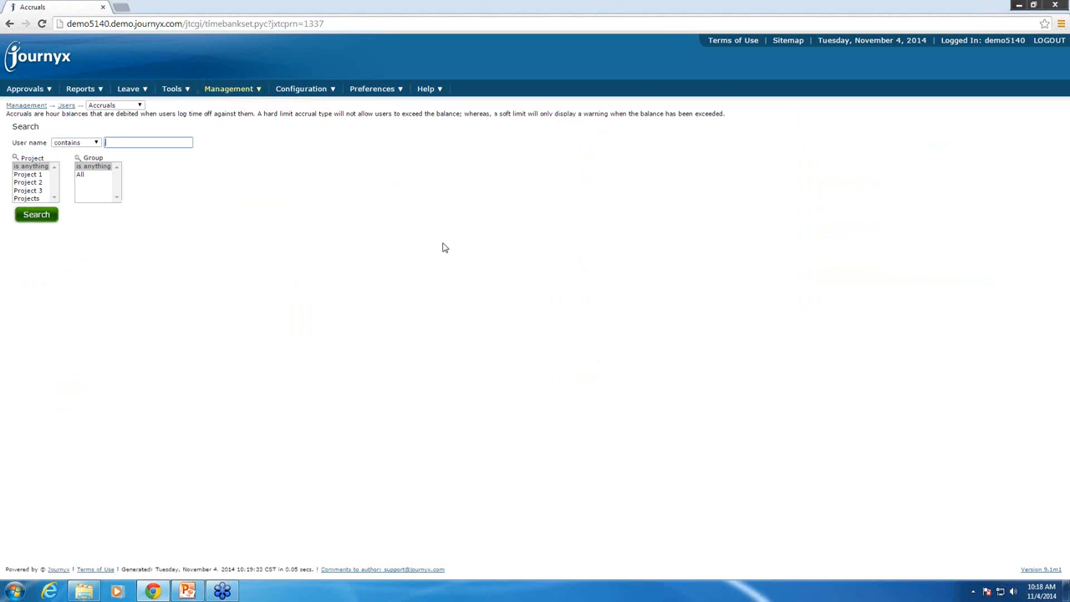
pyautogui.click(35, 216)
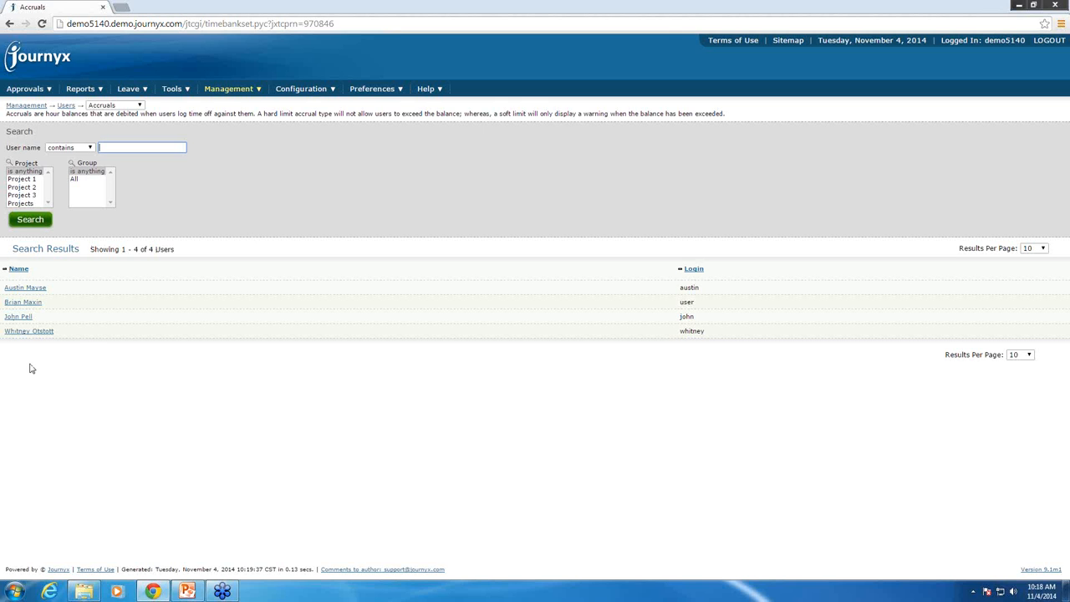
pyautogui.click(24, 302)
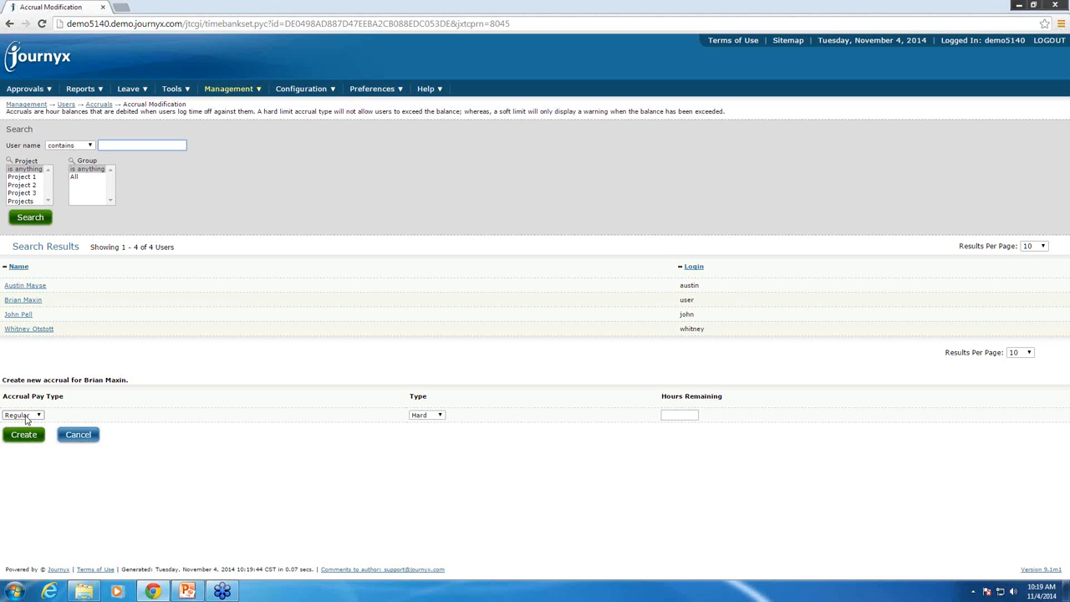
# Create a Vacation accrual of type Hard with 120 hours remaining for the selected user
pyautogui.click(26, 416)
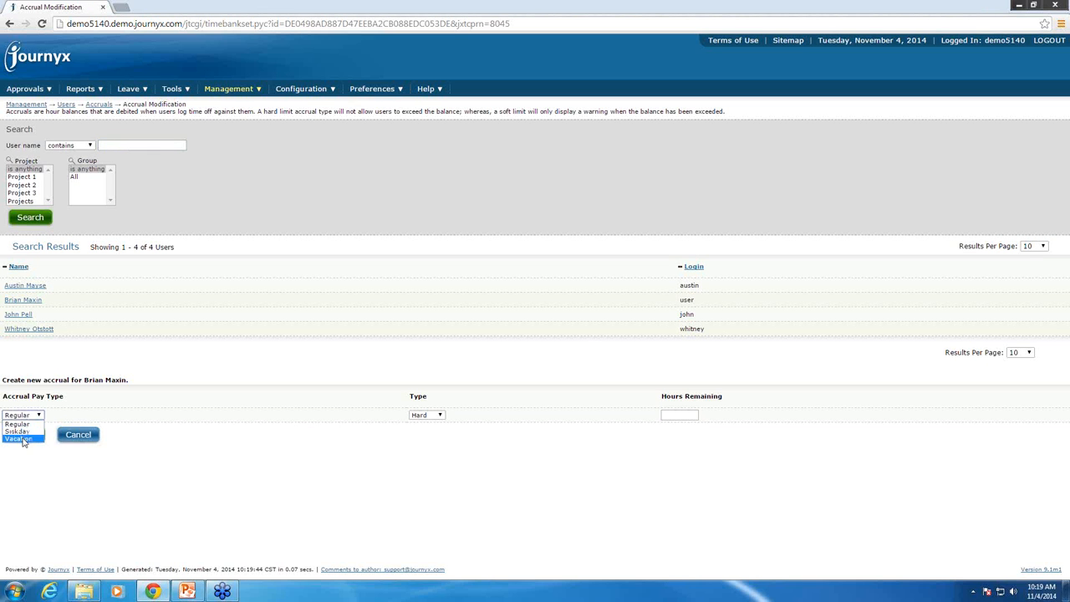
pyautogui.click(24, 439)
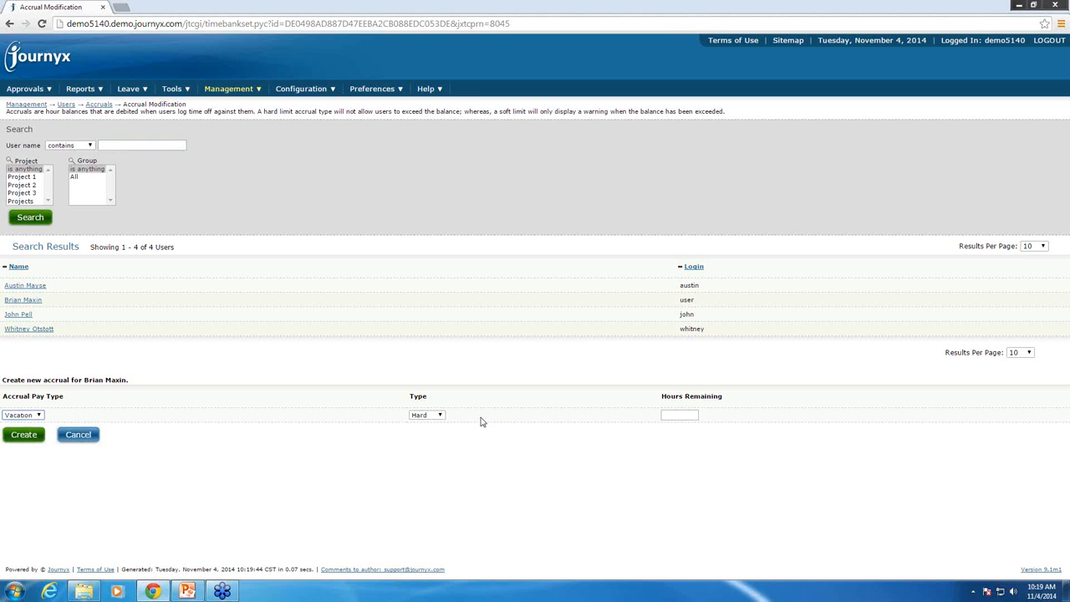
pyautogui.click(438, 416)
pyautogui.click(420, 425)
pyautogui.click(682, 415)
pyautogui.write('120')
pyautogui.click(23, 439)
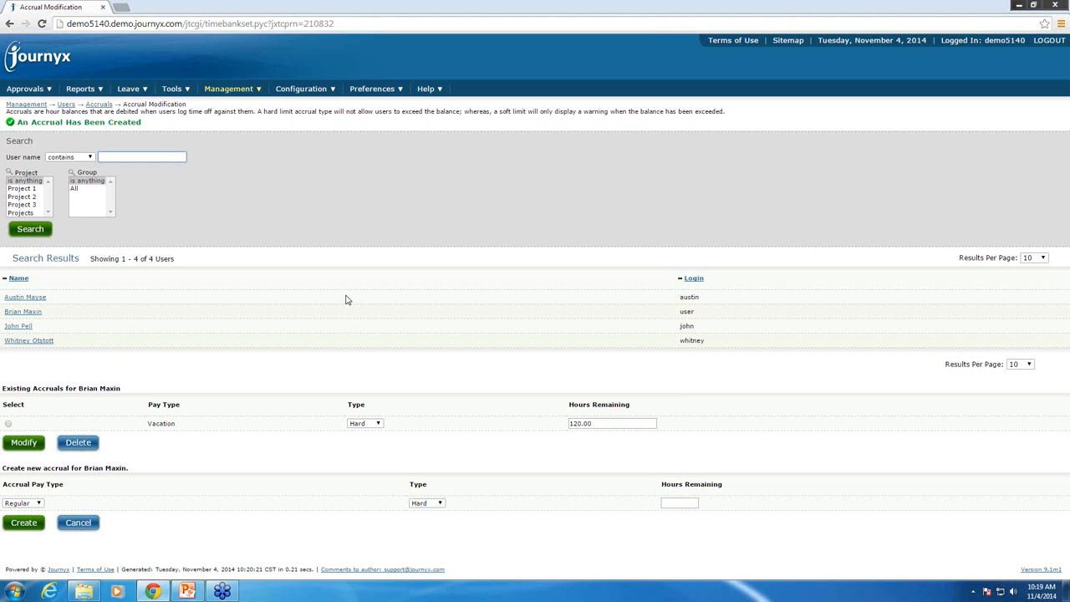
# Open the Accrual Import page from the system's import configuration
pyautogui.moveTo(305, 95)
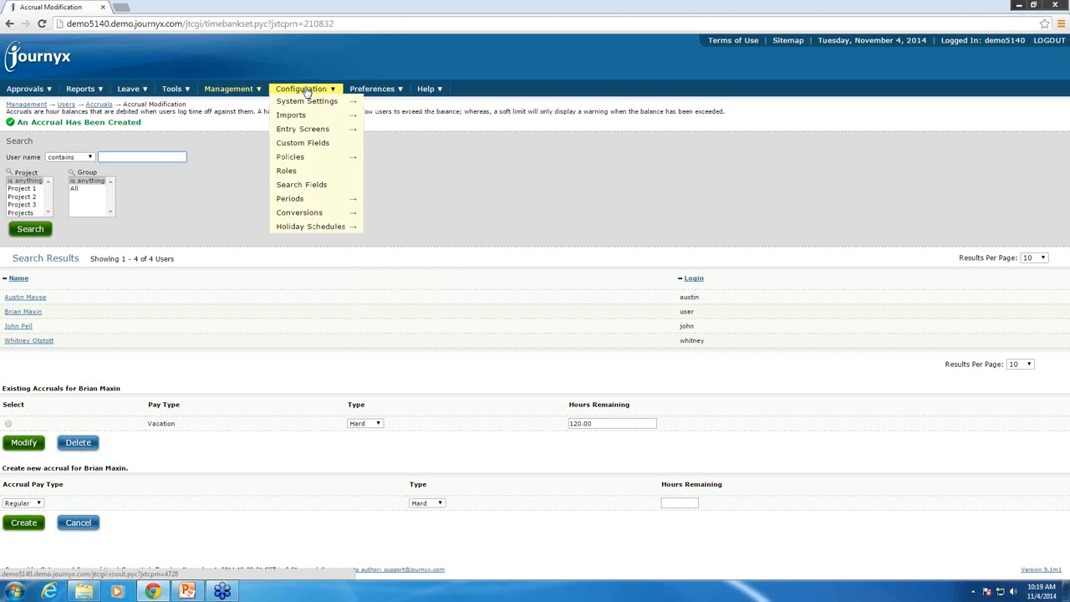
pyautogui.moveTo(300, 115)
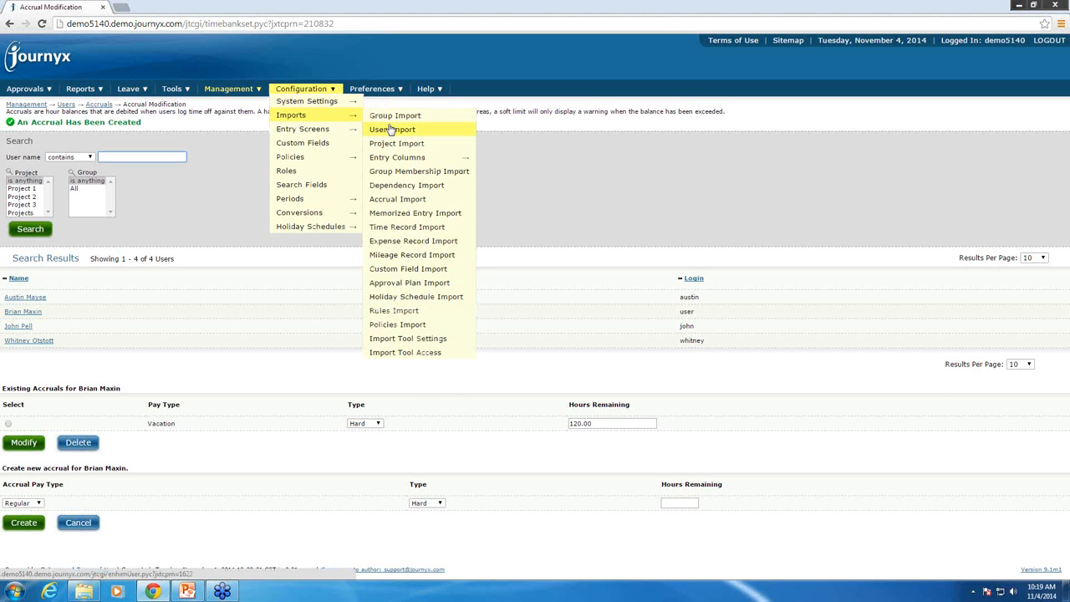
pyautogui.click(384, 201)
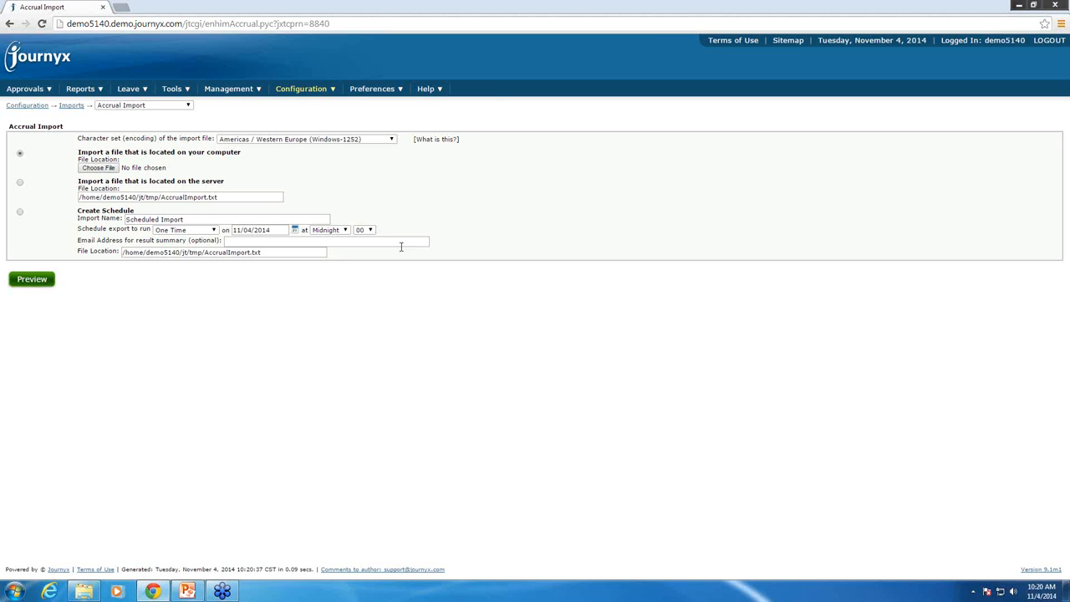
# Open the help for the Accrual Import page and get the Excel accrual import template from it
pyautogui.moveTo(430, 90)
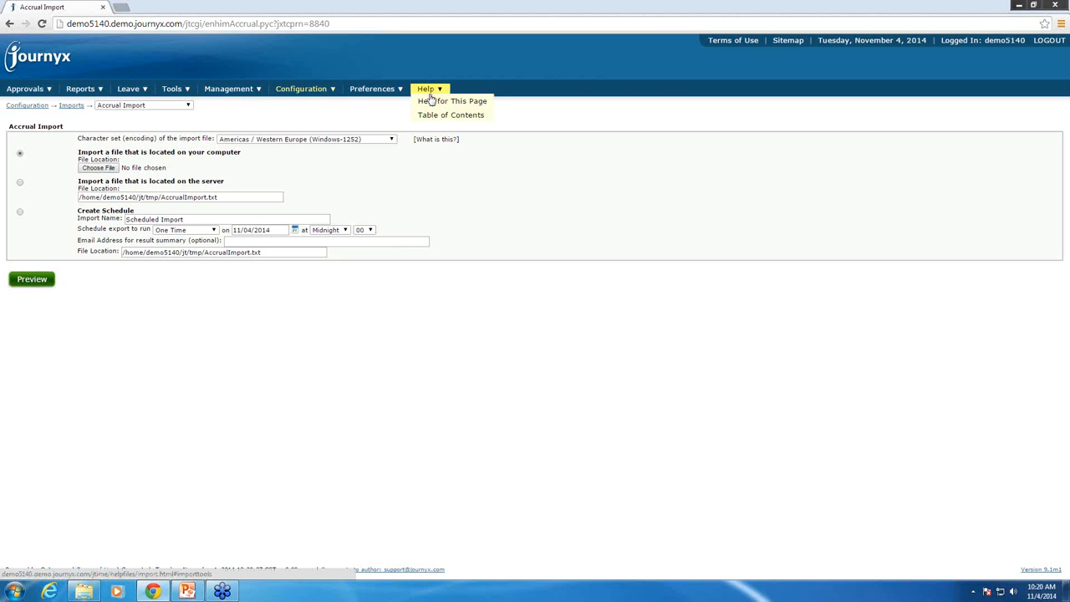
pyautogui.click(430, 102)
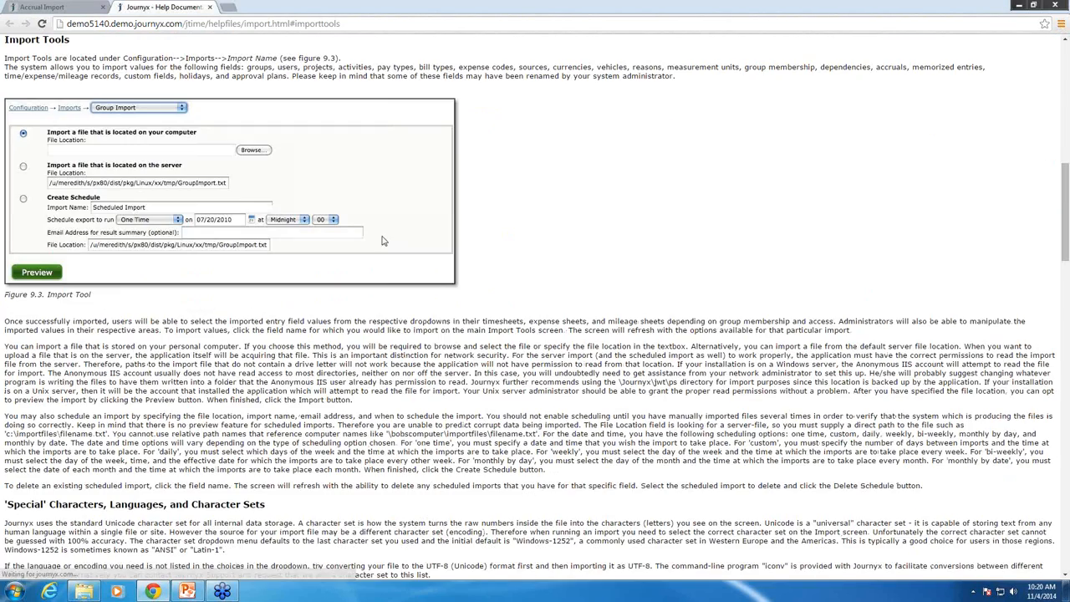
pyautogui.scroll(-8, 302, 330)
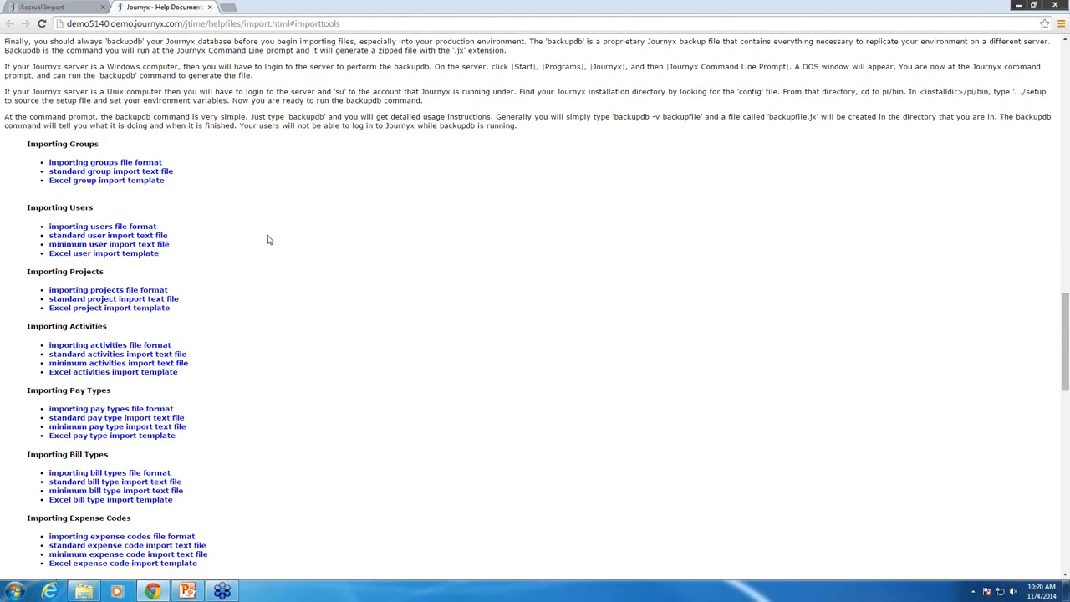
pyautogui.scroll(-3, 266, 241)
pyautogui.scroll(-2, 266, 241)
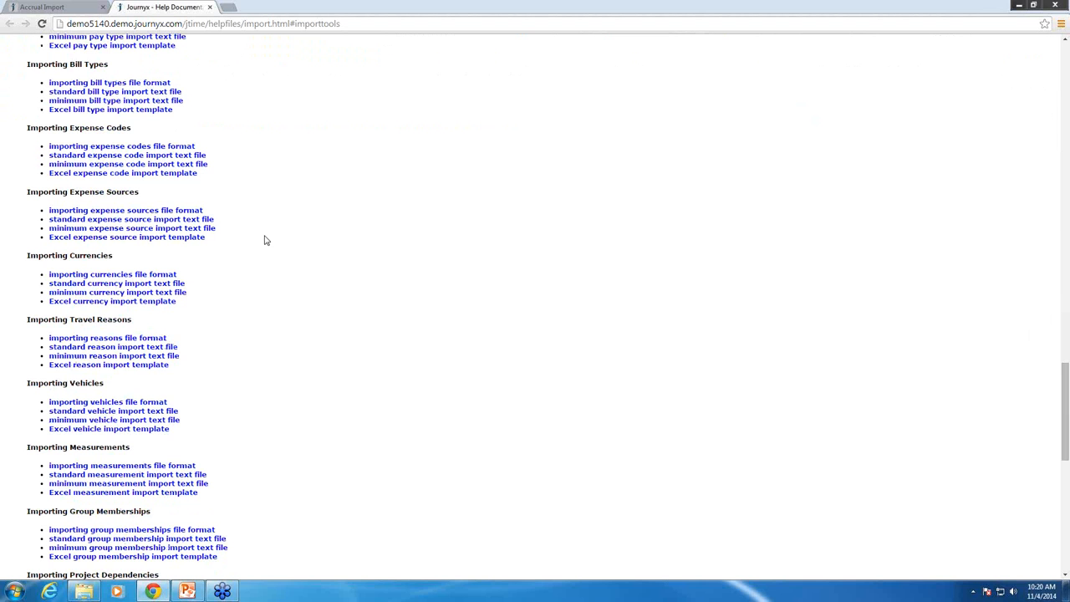
pyautogui.scroll(-2, 265, 240)
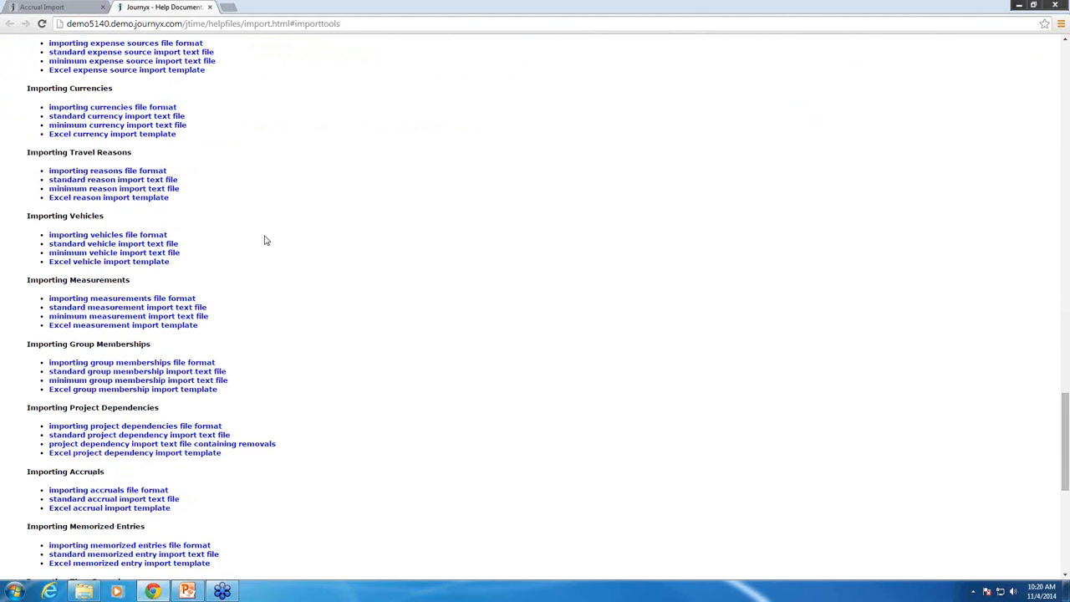
pyautogui.scroll(-2, 264, 240)
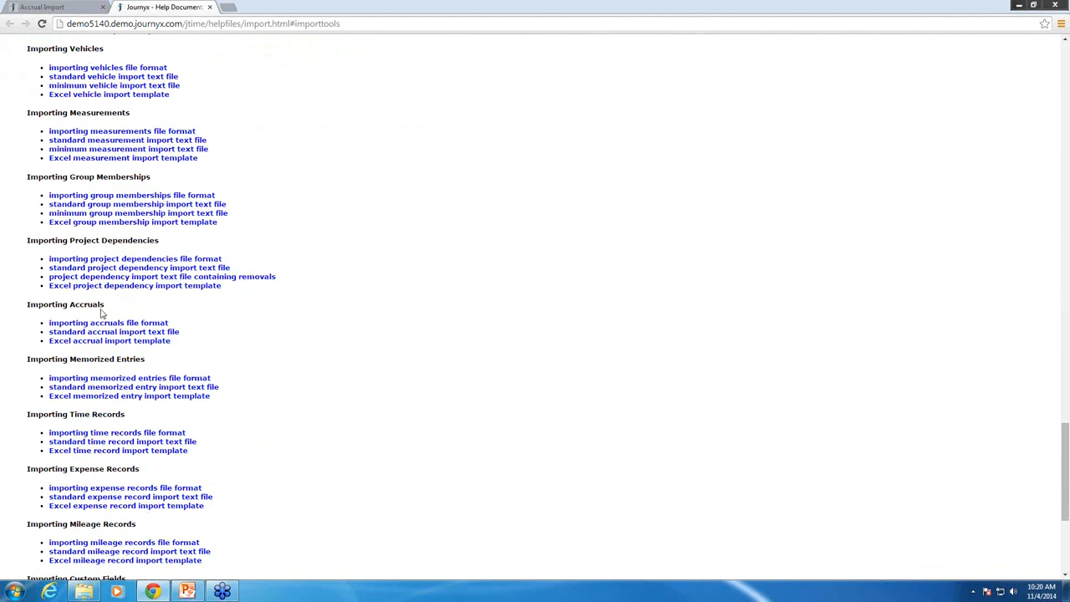
pyautogui.click(61, 342)
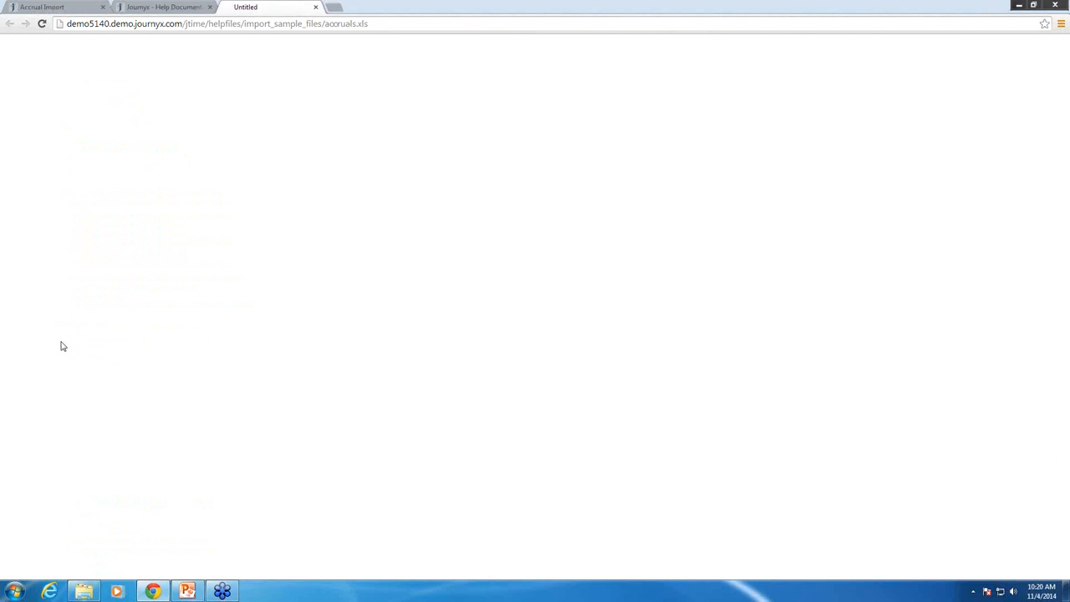
# Open the downloaded accruals.xls template in Excel to examine its columns, and close both the workbook and the browser window
pyautogui.click(49, 565)
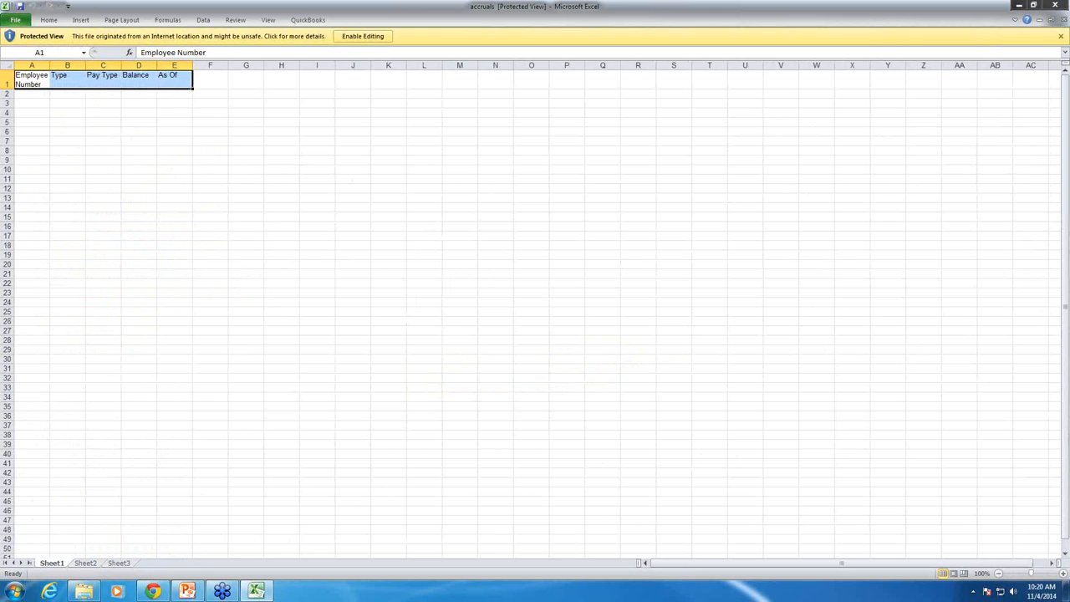
pyautogui.click(1056, 5)
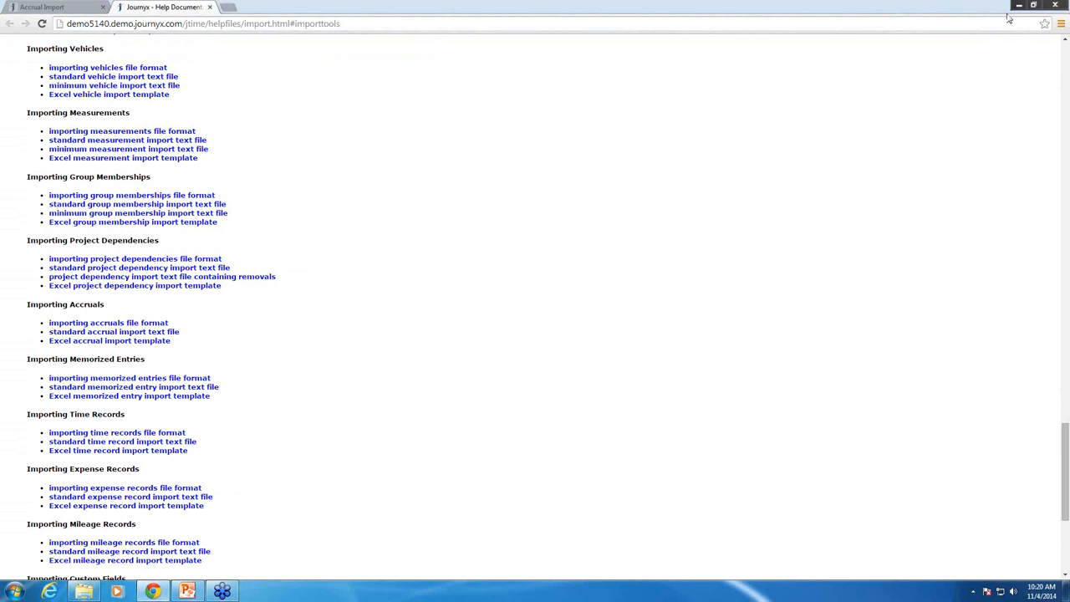
pyautogui.click(1057, 5)
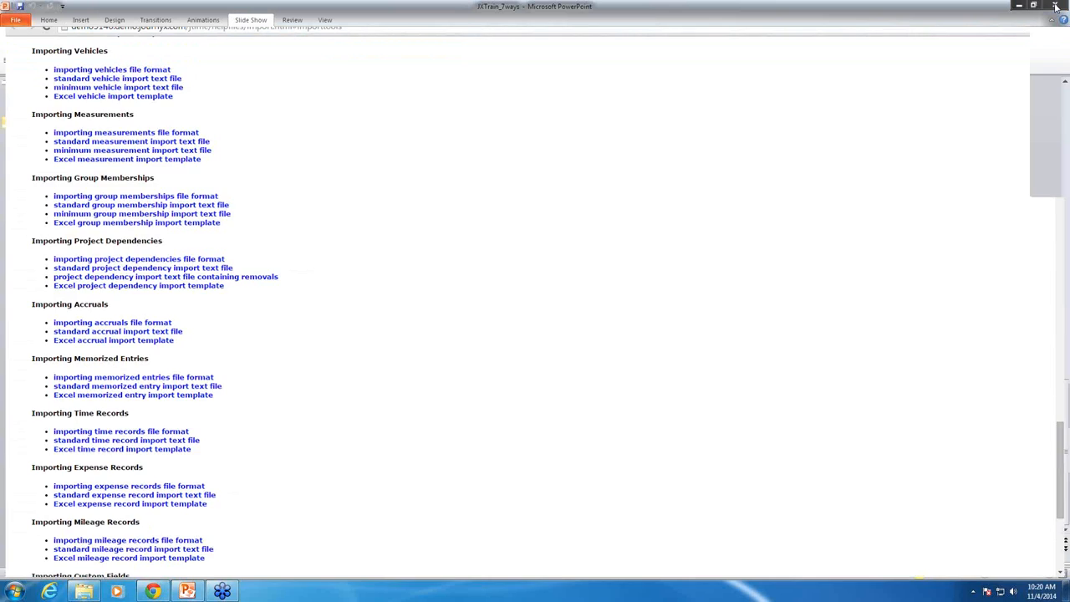
# Reopen Chrome and load the Journyx site at demo5140.demo.journyx.com
pyautogui.click(151, 591)
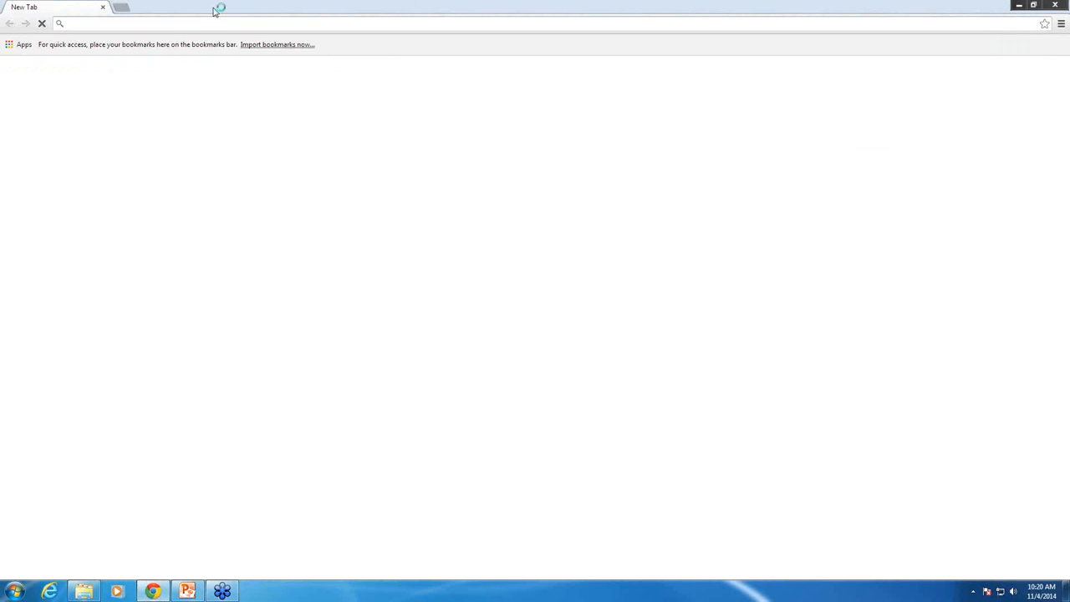
pyautogui.write('demo')
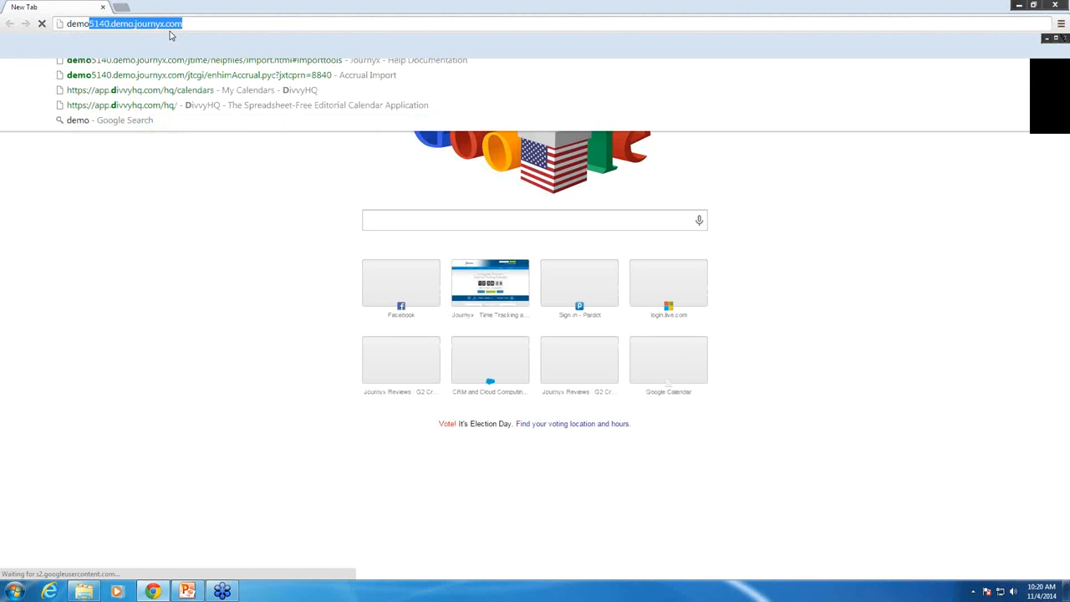
pyautogui.press('Return')
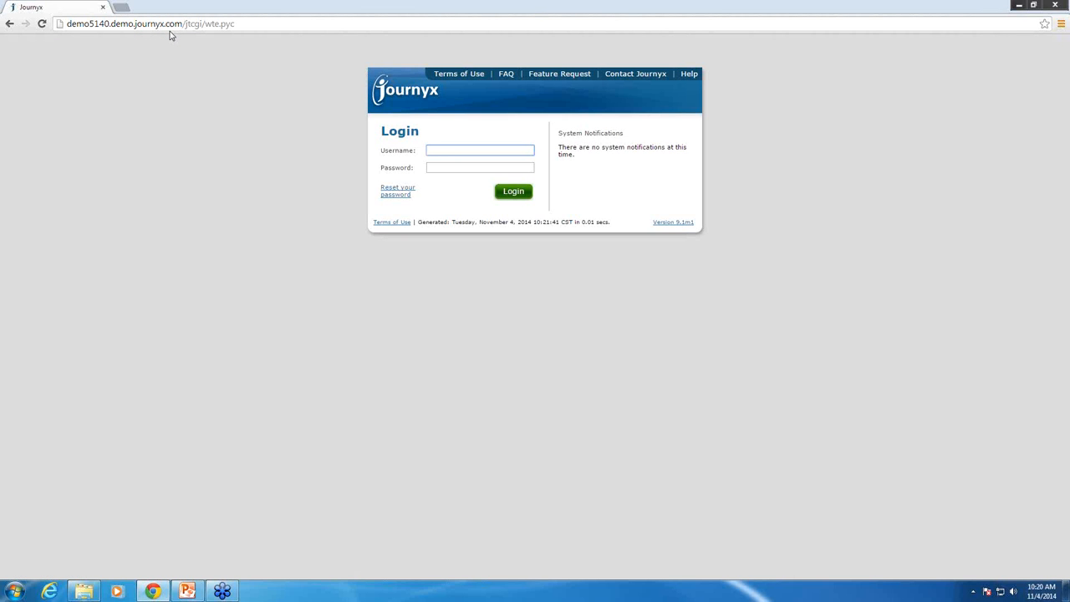
# Log in to Journyx with the demo account's username and password
pyautogui.write('demo5140')
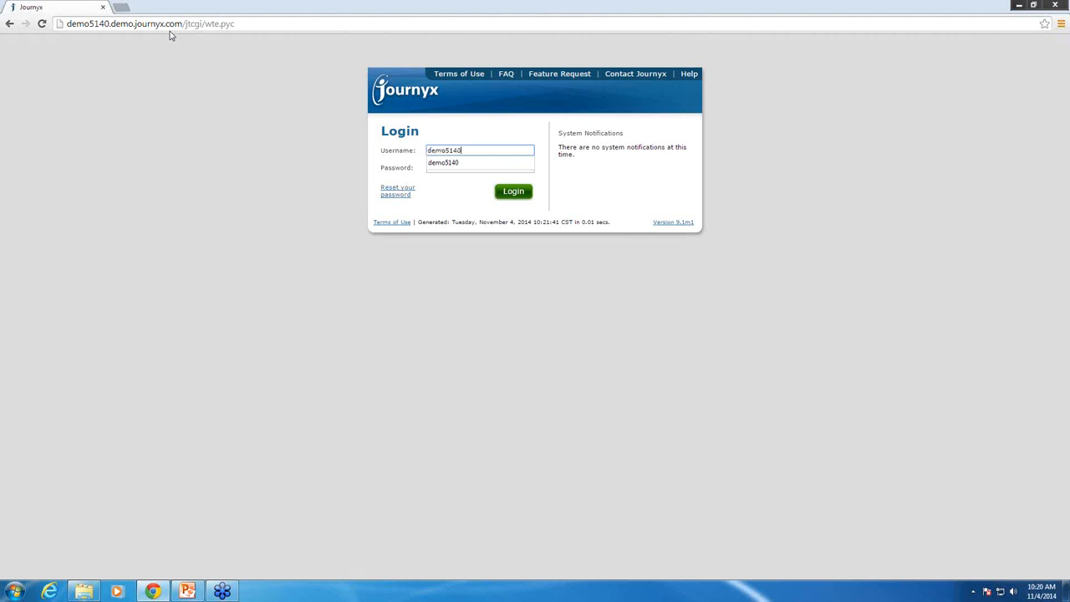
pyautogui.press('Tab')
pyautogui.write('•••')
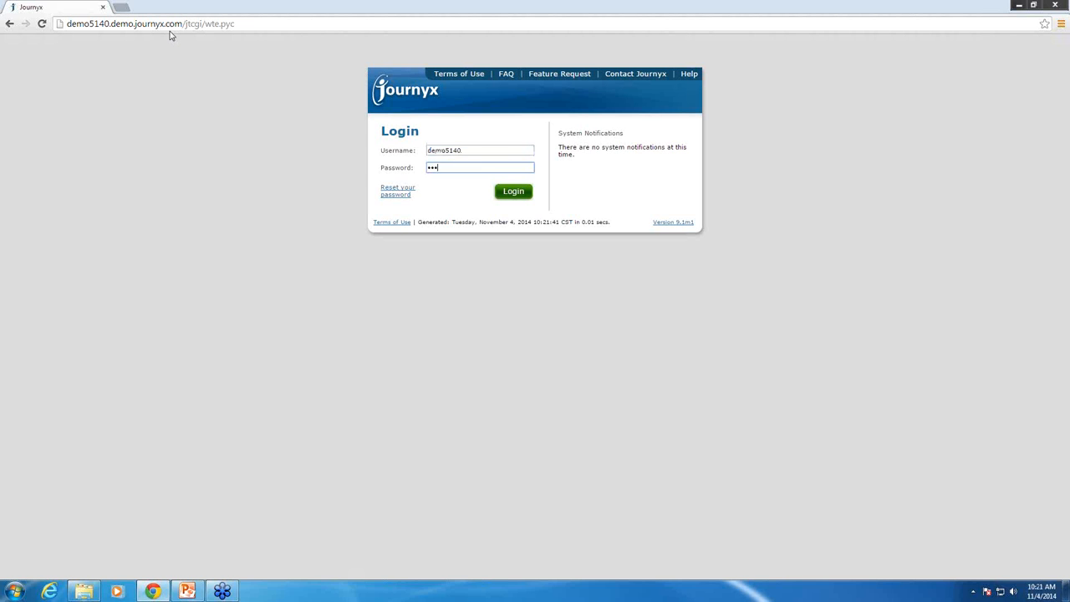
pyautogui.press('Return')
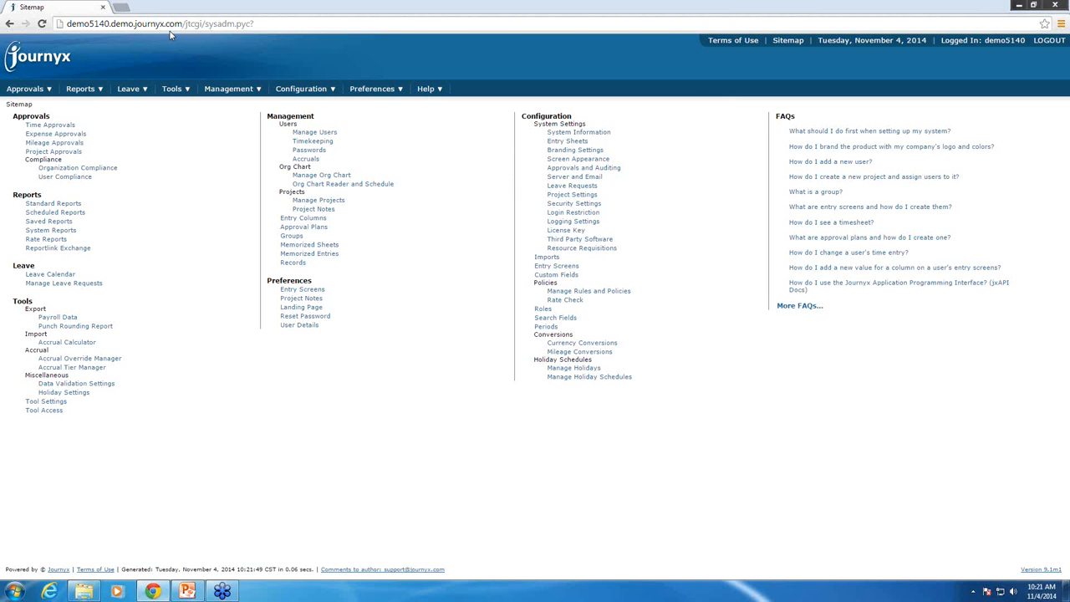
# Open the Accrual Tier Manager records to examine the accrual tiers for each employee accrual type
pyautogui.moveTo(175, 90)
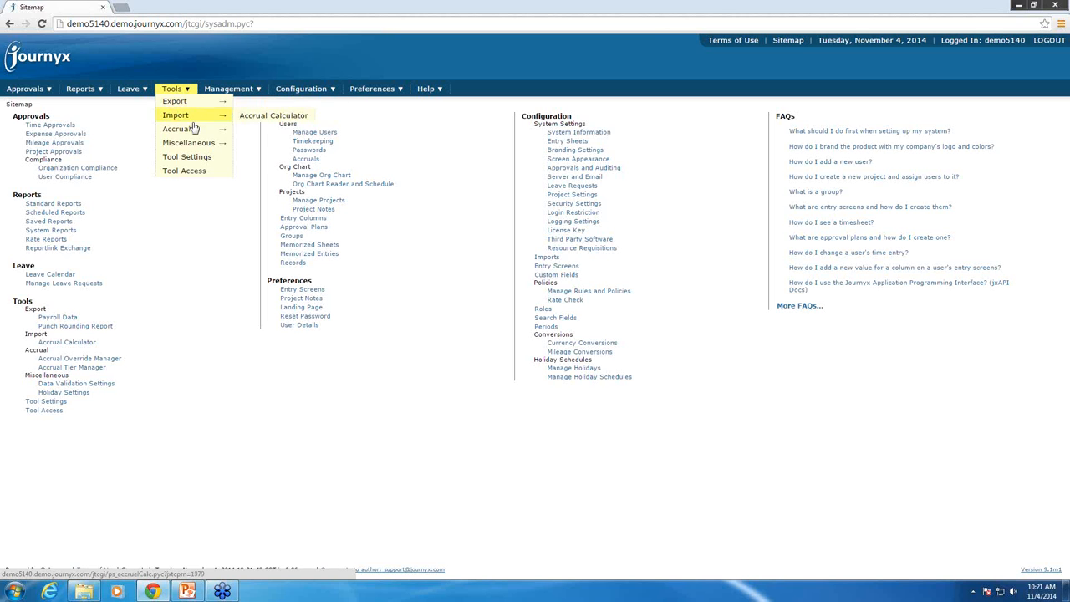
pyautogui.moveTo(197, 129)
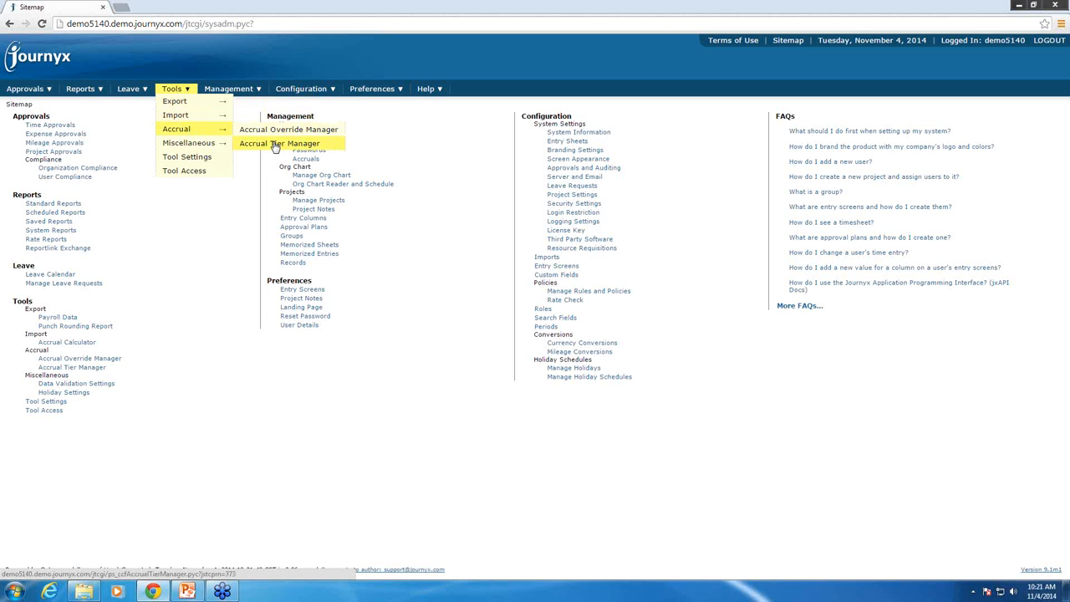
pyautogui.click(280, 143)
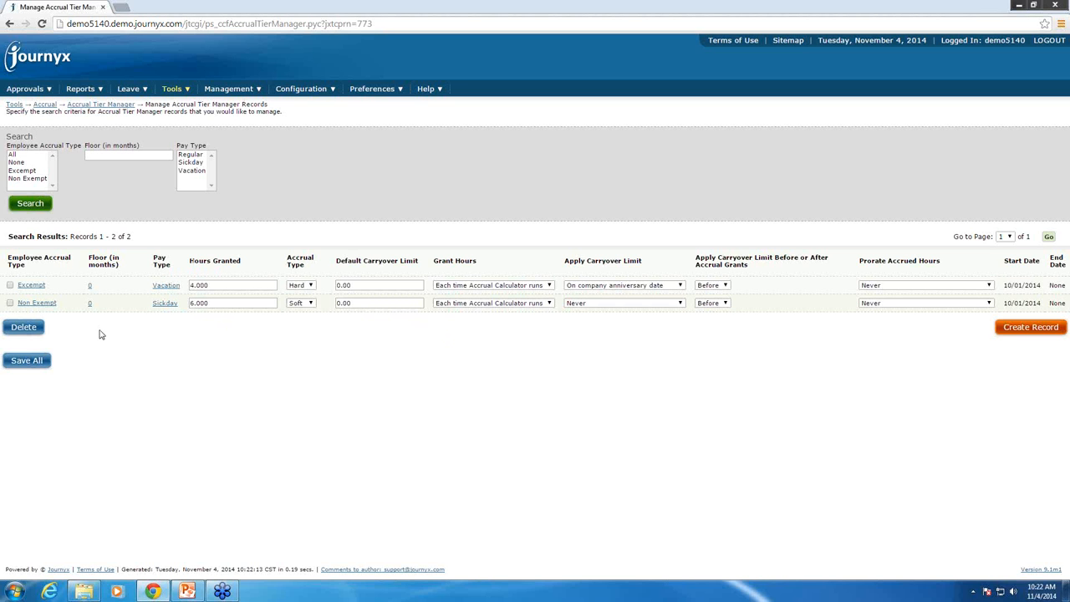
# Run the Accrual Calculator to calculate new balances from accrual tiers and overrides, previewing and completing the import
pyautogui.moveTo(175, 92)
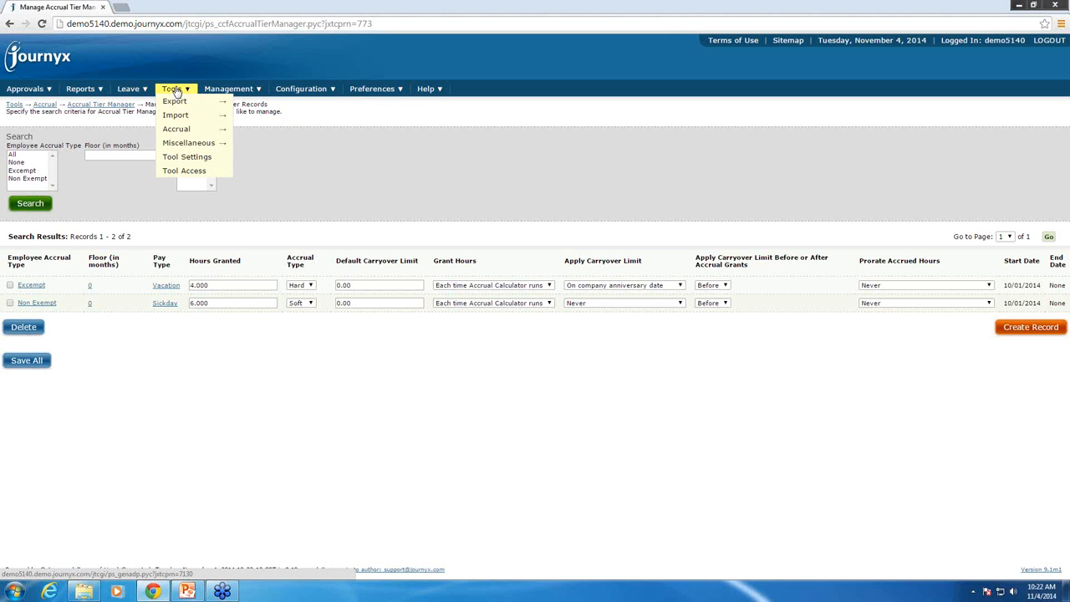
pyautogui.moveTo(176, 114)
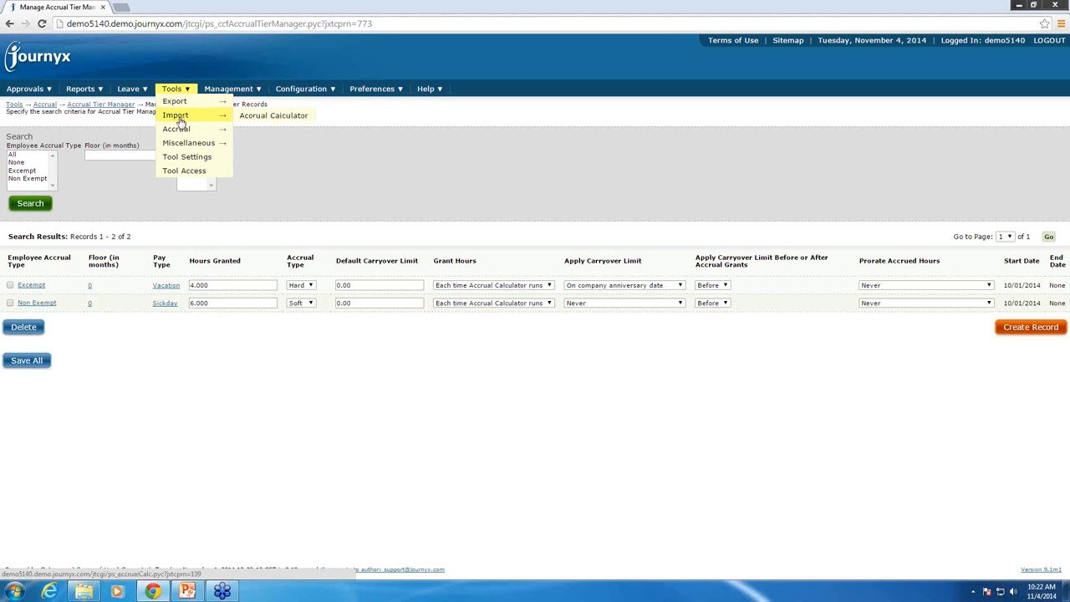
pyautogui.click(266, 118)
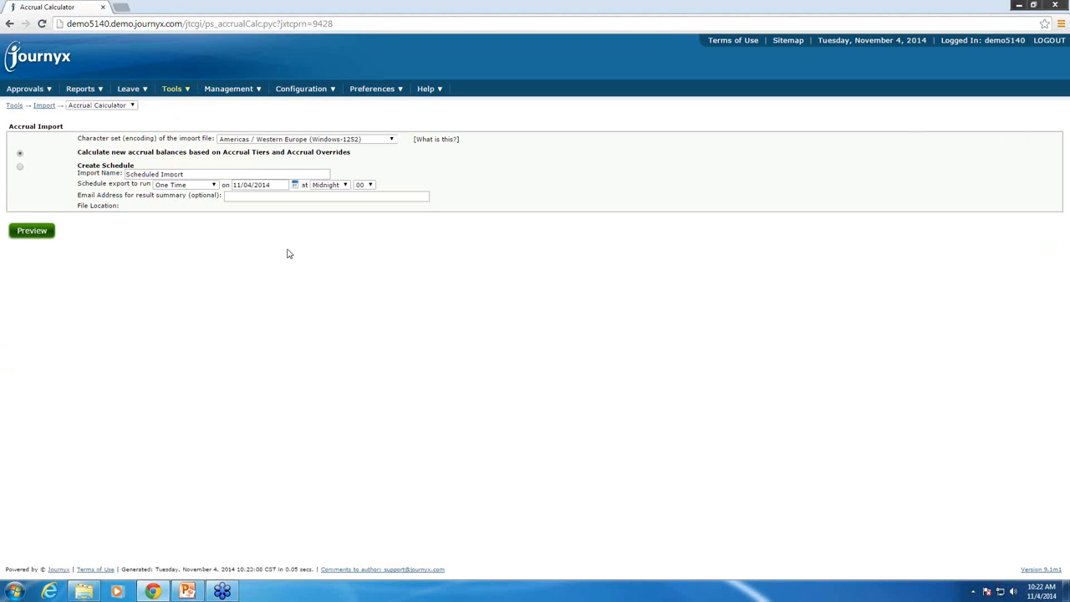
pyautogui.click(31, 231)
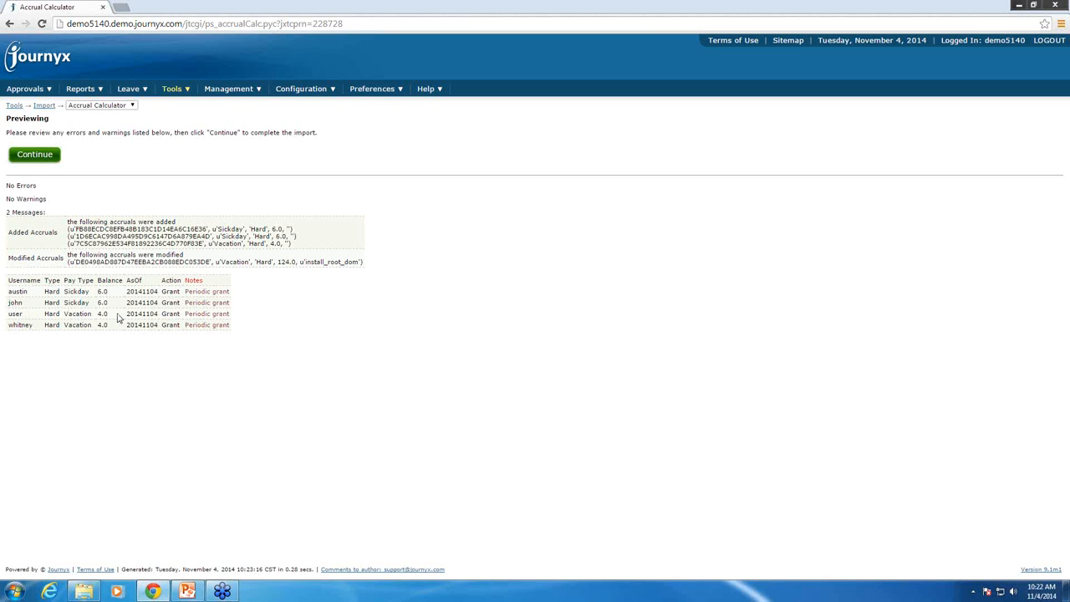
pyautogui.click(33, 156)
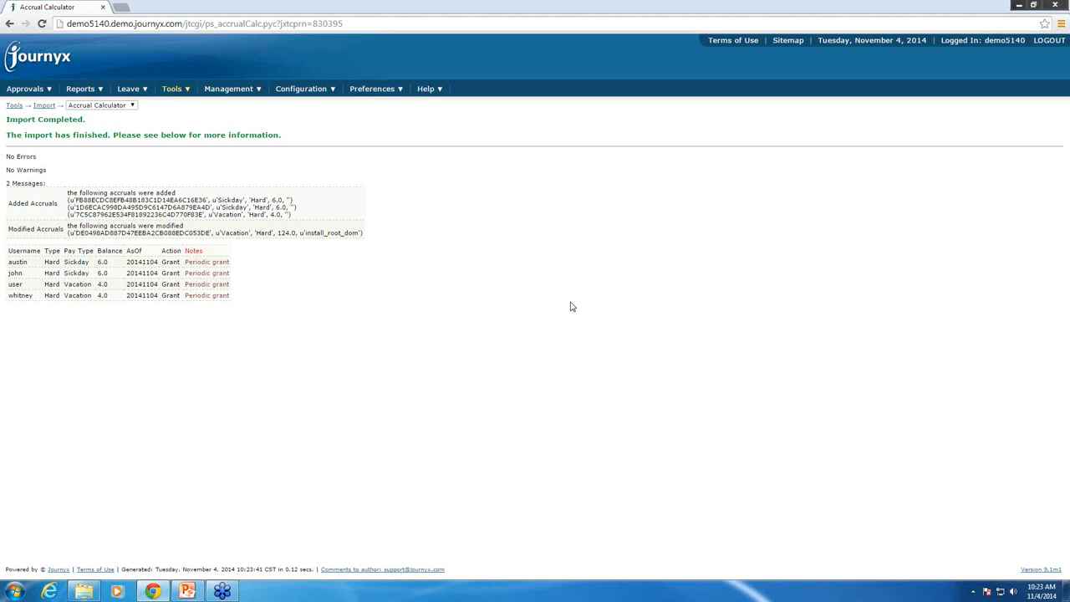
# Open the Data Validation Settings page among the miscellaneous tools
pyautogui.moveTo(170, 91)
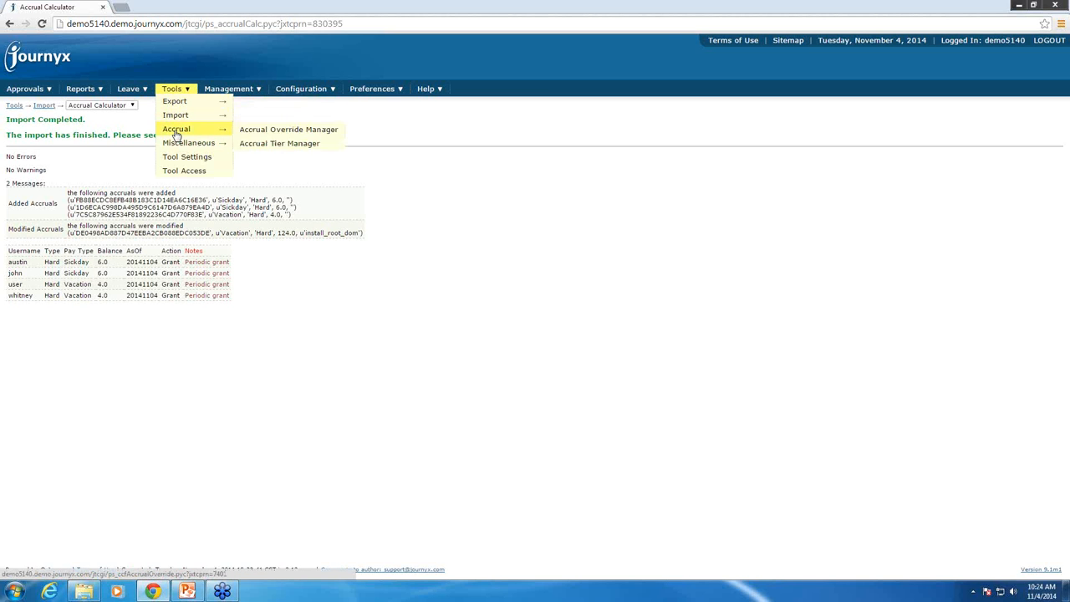
pyautogui.moveTo(181, 144)
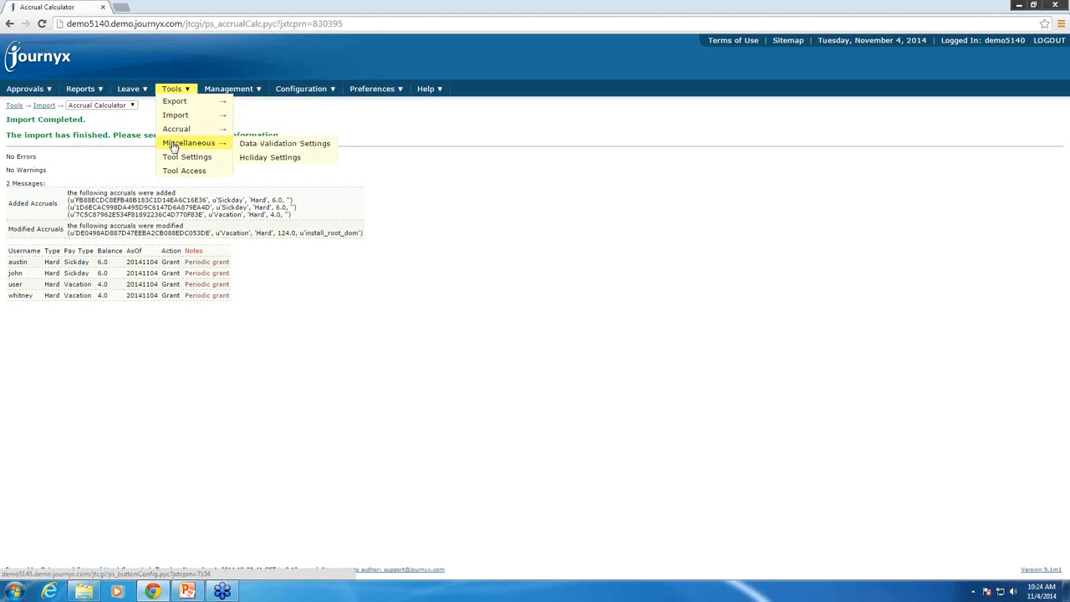
pyautogui.click(274, 149)
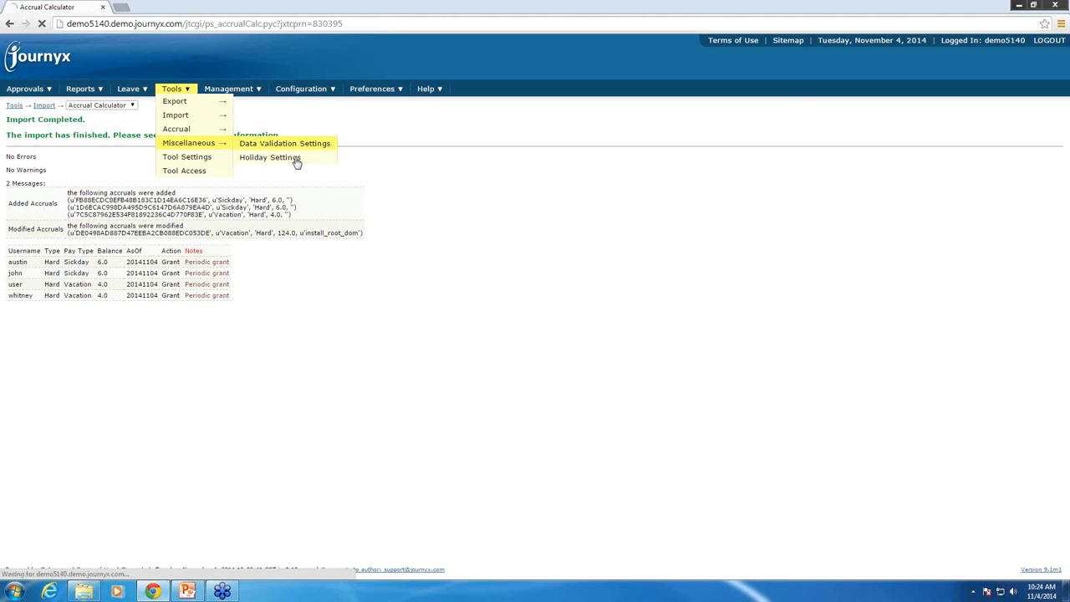
pyautogui.scroll(3, 585, 284)
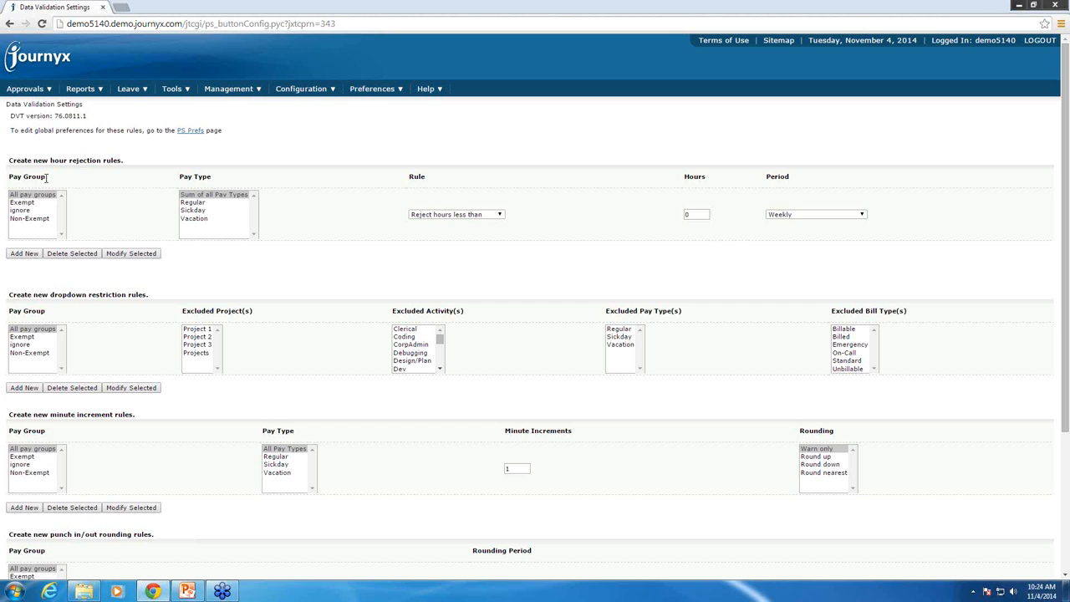
# Add an hour rejection rule for the Exempt pay group that rejects less than 8 hours daily across the sum of all pay types
pyautogui.moveTo(46, 178); pyautogui.dragTo(8, 174)
pyautogui.click(23, 203)
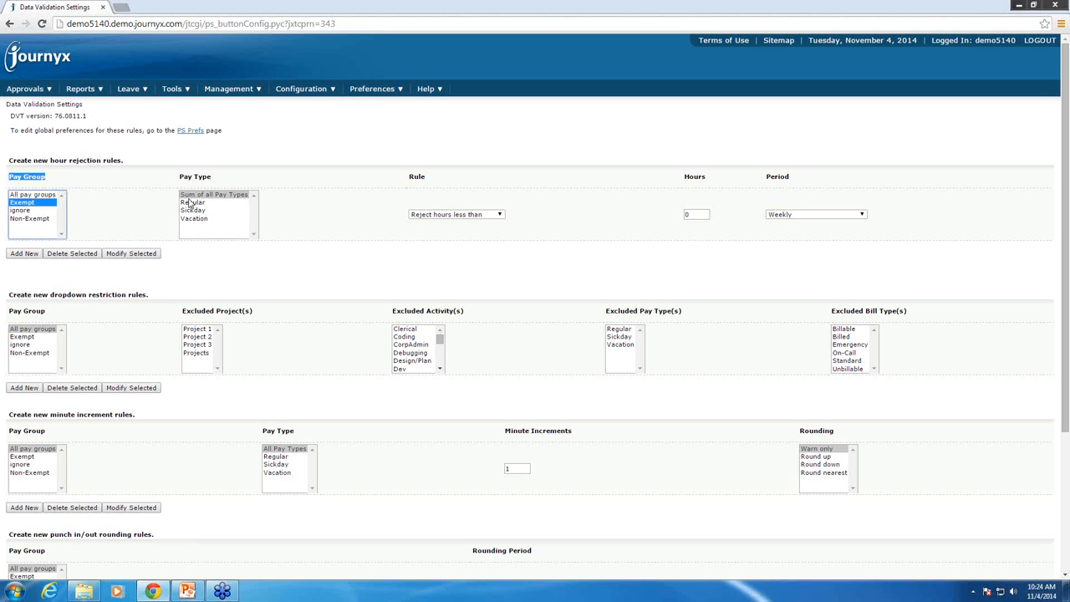
pyautogui.click(465, 215)
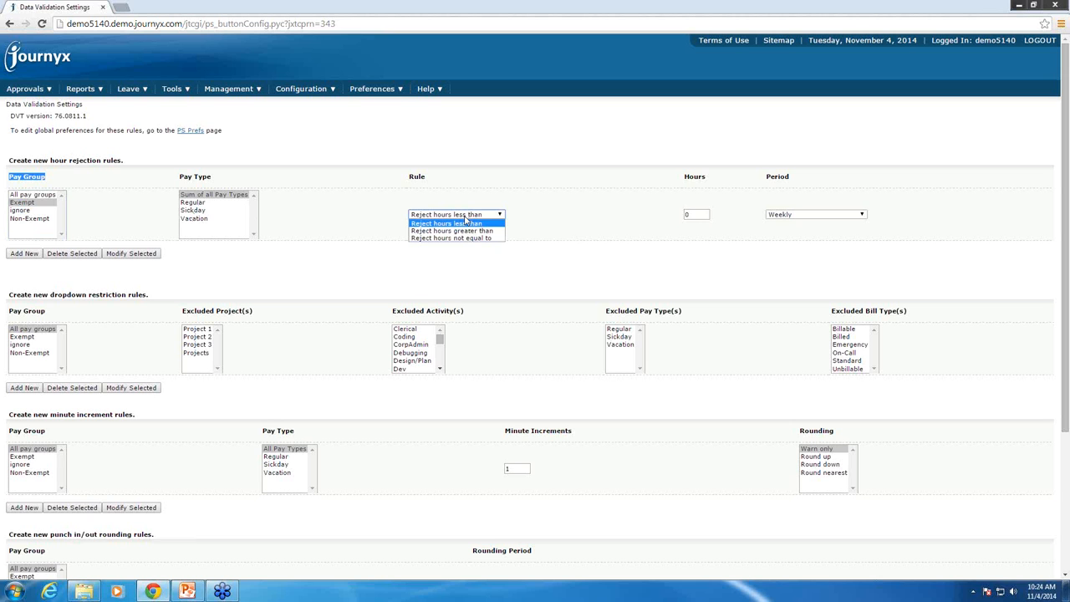
pyautogui.click(696, 214)
pyautogui.doubleClick(696, 214)
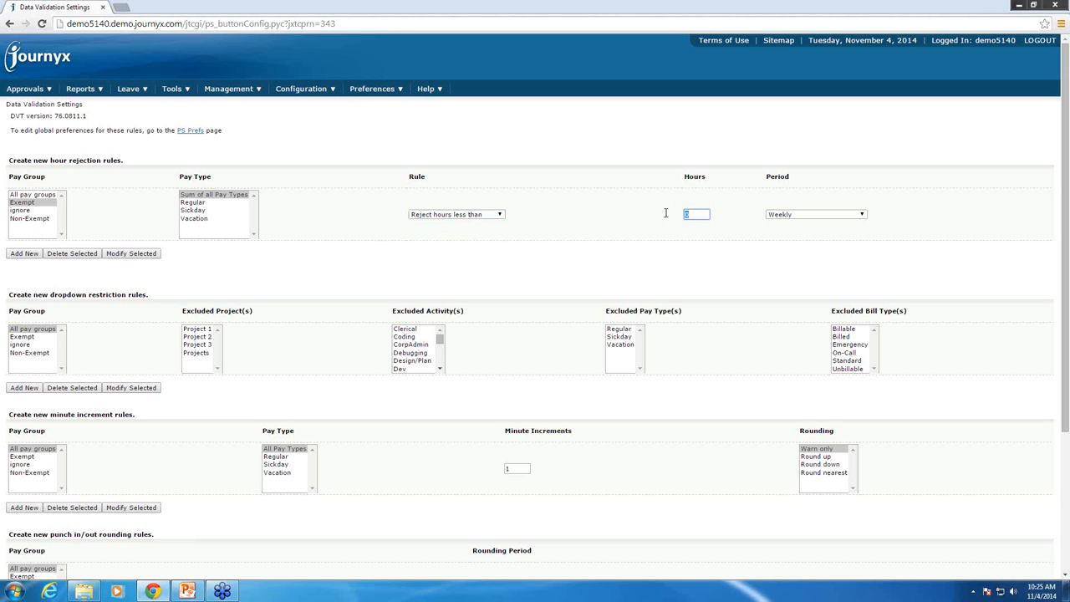
pyautogui.click(811, 216)
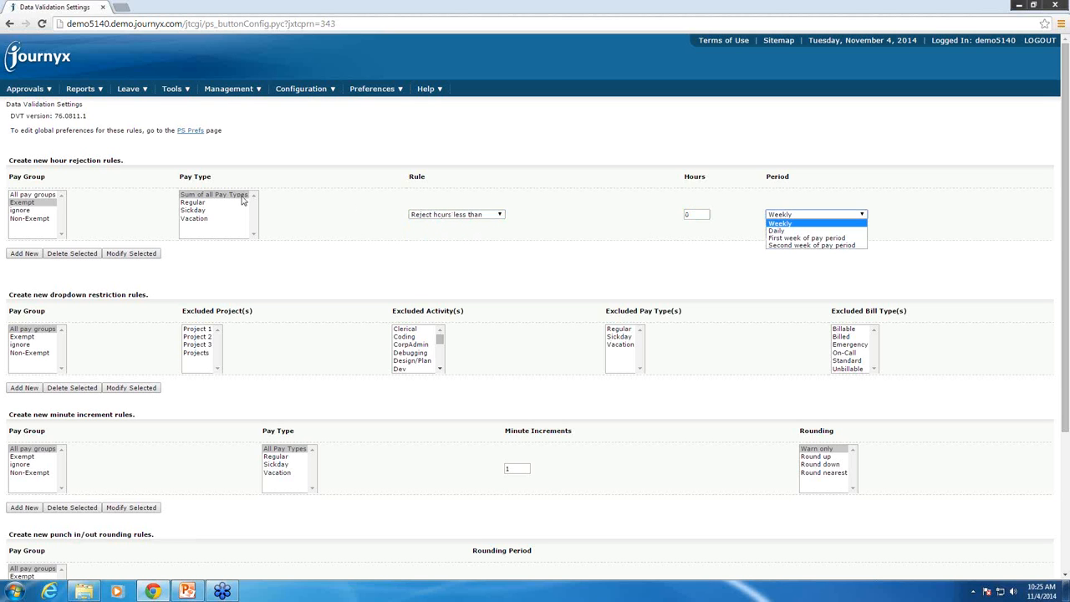
pyautogui.click(706, 214)
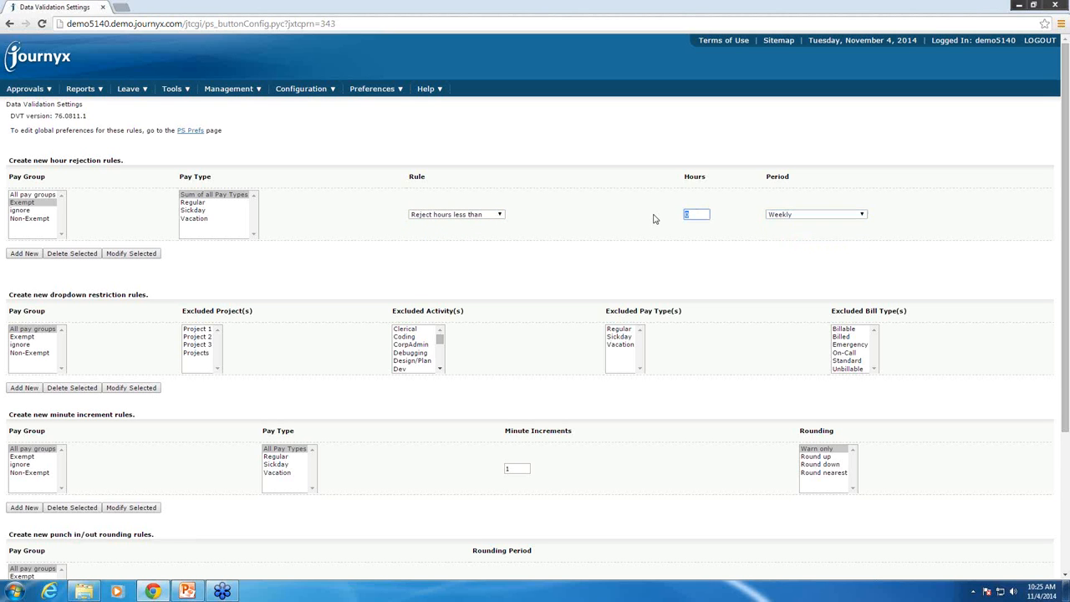
pyautogui.write('8')
pyautogui.click(774, 214)
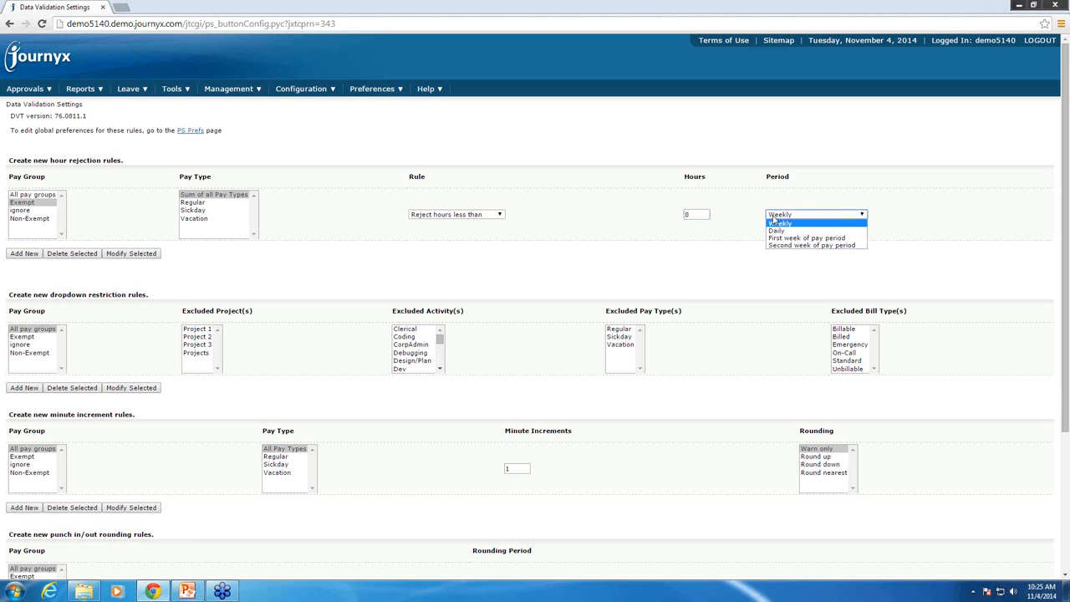
pyautogui.click(774, 230)
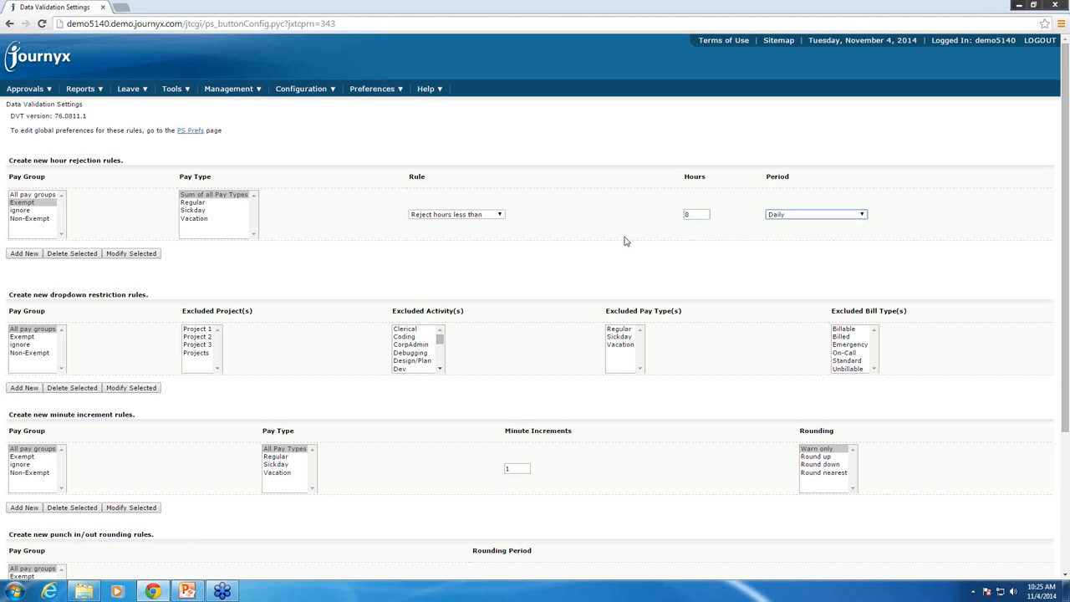
pyautogui.click(24, 253)
# Examine the dropdown restriction, minute increment and punch in/out rounding rule sections, including the available rounding periods
pyautogui.scroll(-1, 320, 281)
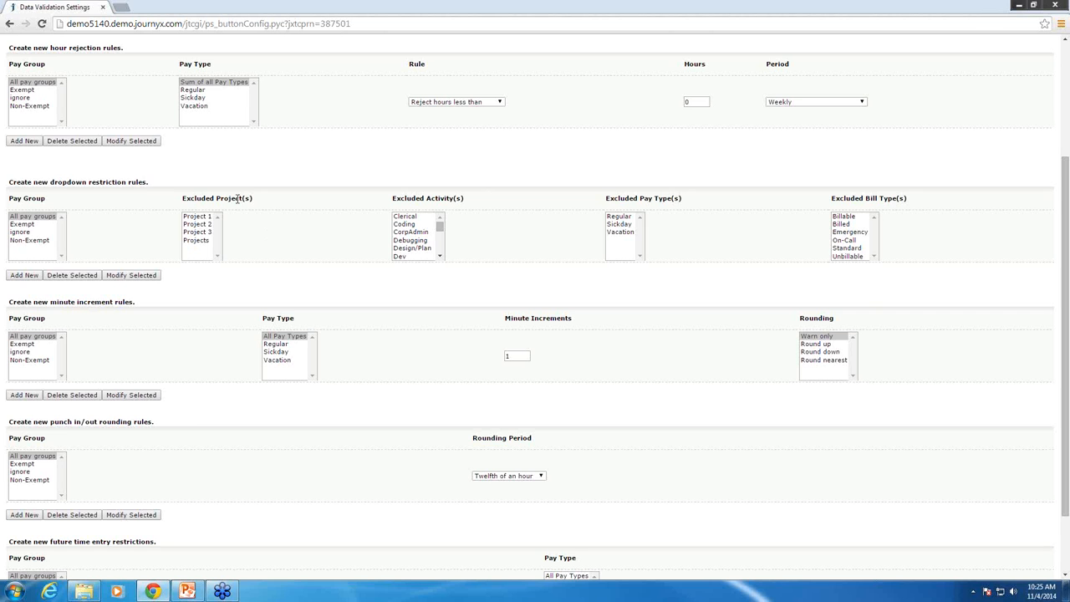
pyautogui.moveTo(153, 185); pyautogui.dragTo(5, 182)
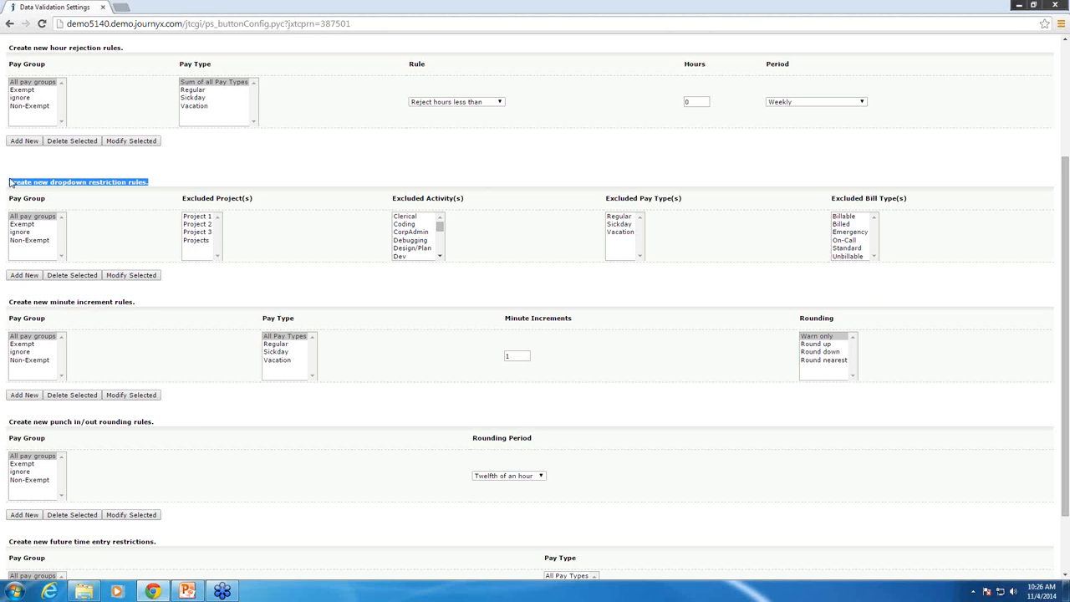
pyautogui.click(142, 305)
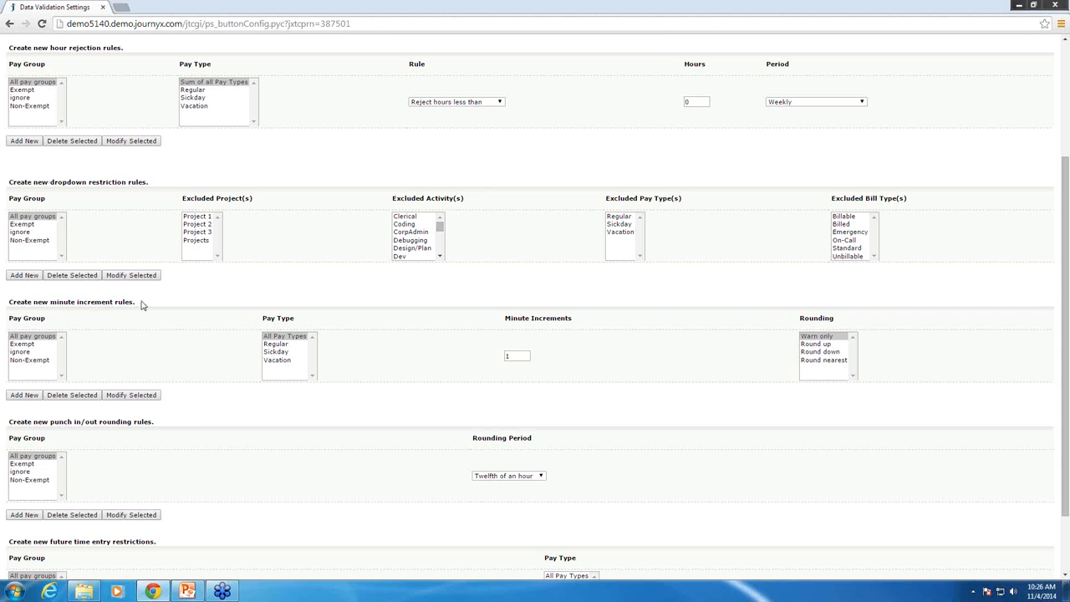
pyautogui.moveTo(142, 305); pyautogui.dragTo(10, 304)
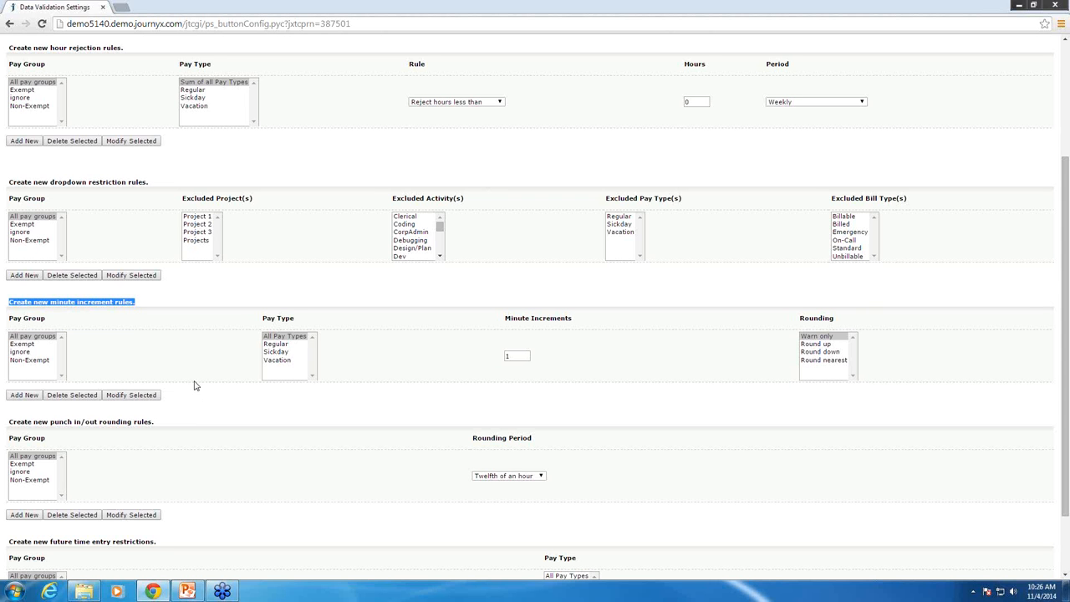
pyautogui.scroll(-2, 205, 427)
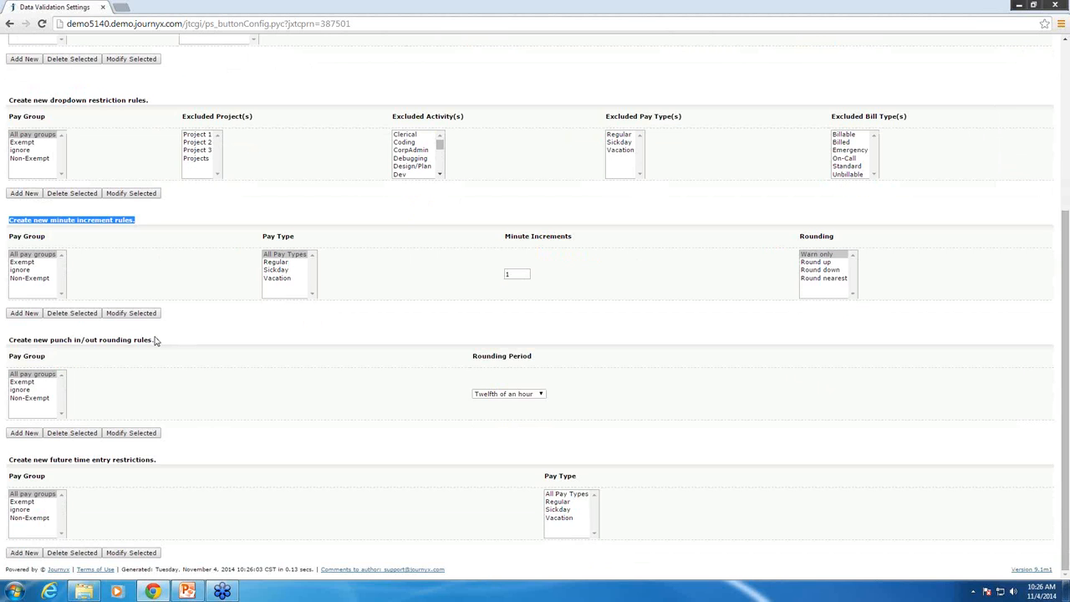
pyautogui.moveTo(153, 340); pyautogui.dragTo(8, 339)
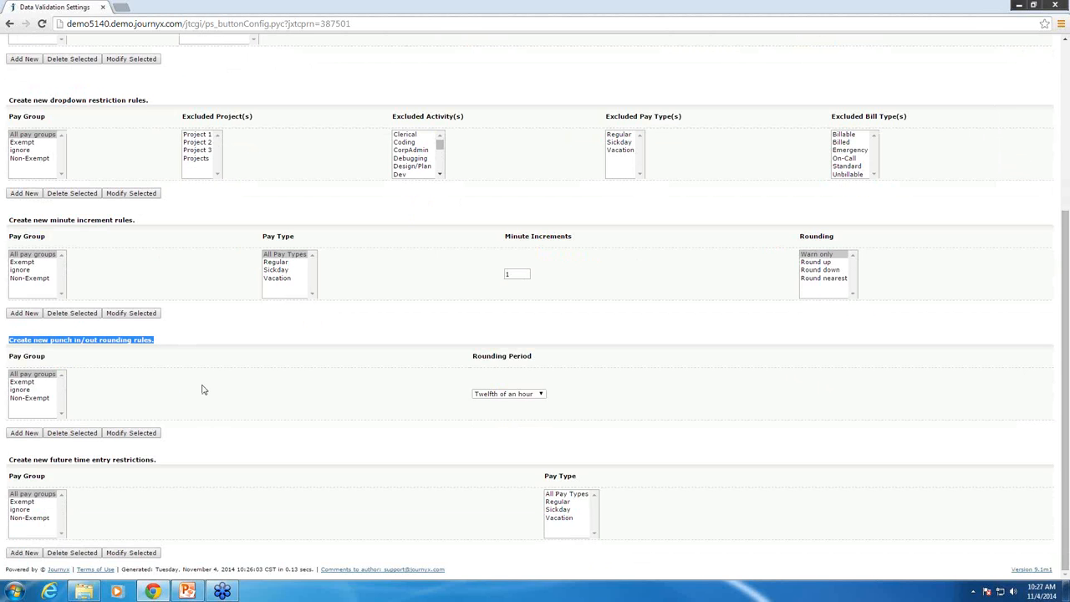
pyautogui.click(528, 394)
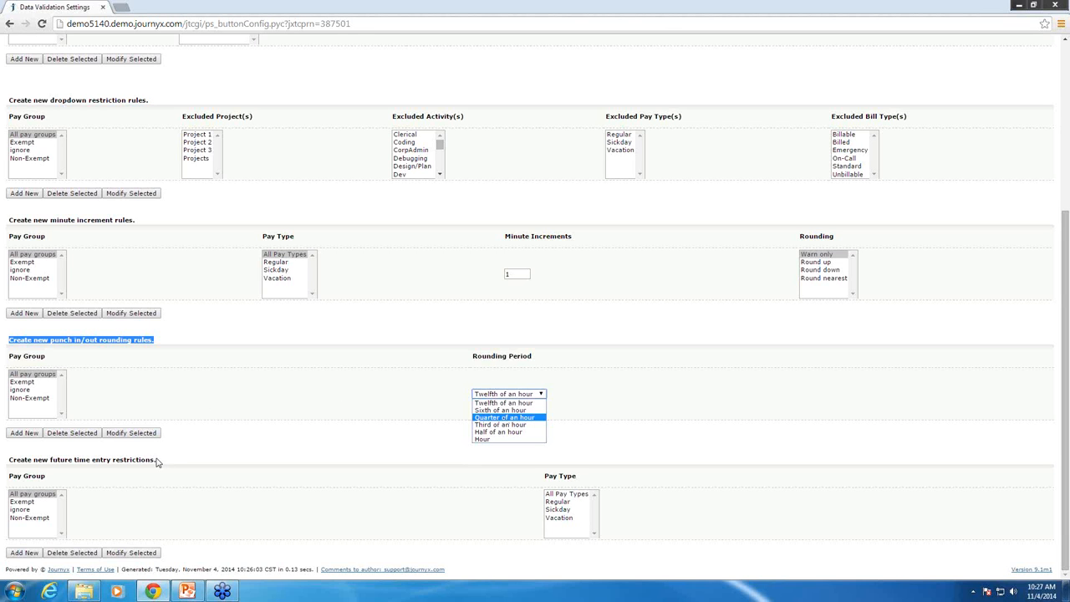
# Examine the section for creating new future time entry restrictions by pay group and pay type
pyautogui.moveTo(159, 462); pyautogui.dragTo(10, 458)
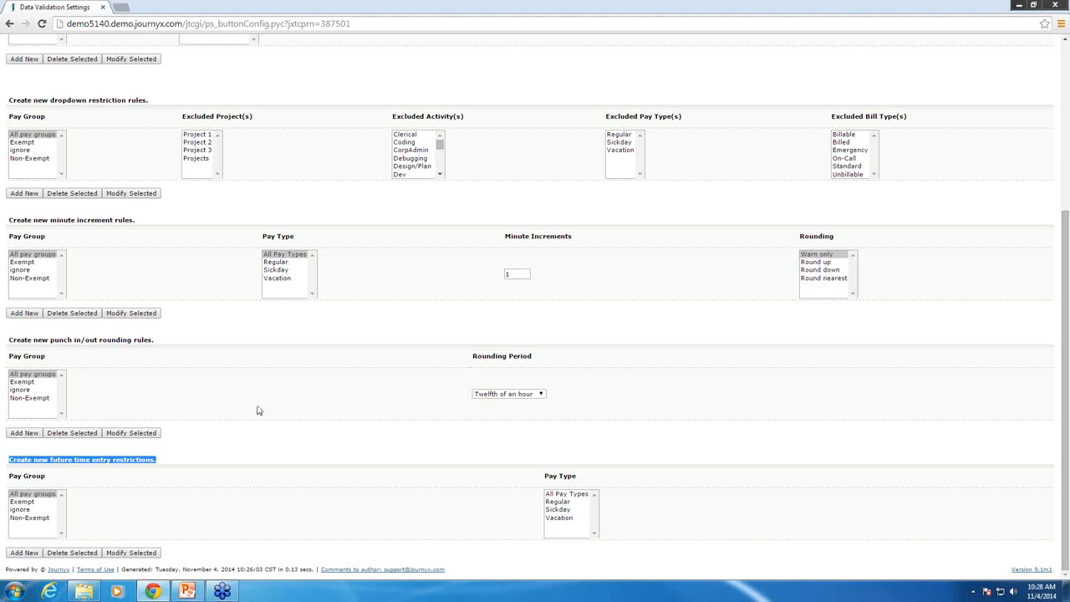
pyautogui.scroll(1, 288, 384)
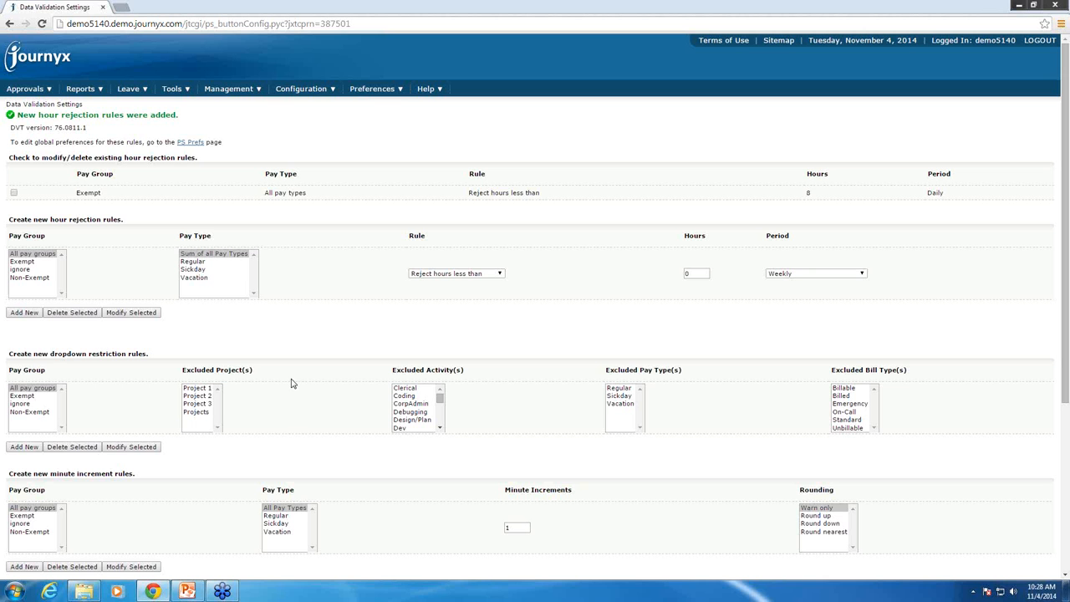
# Open the payroll data export's global configuration and examine the available PRE formats
pyautogui.moveTo(191, 93)
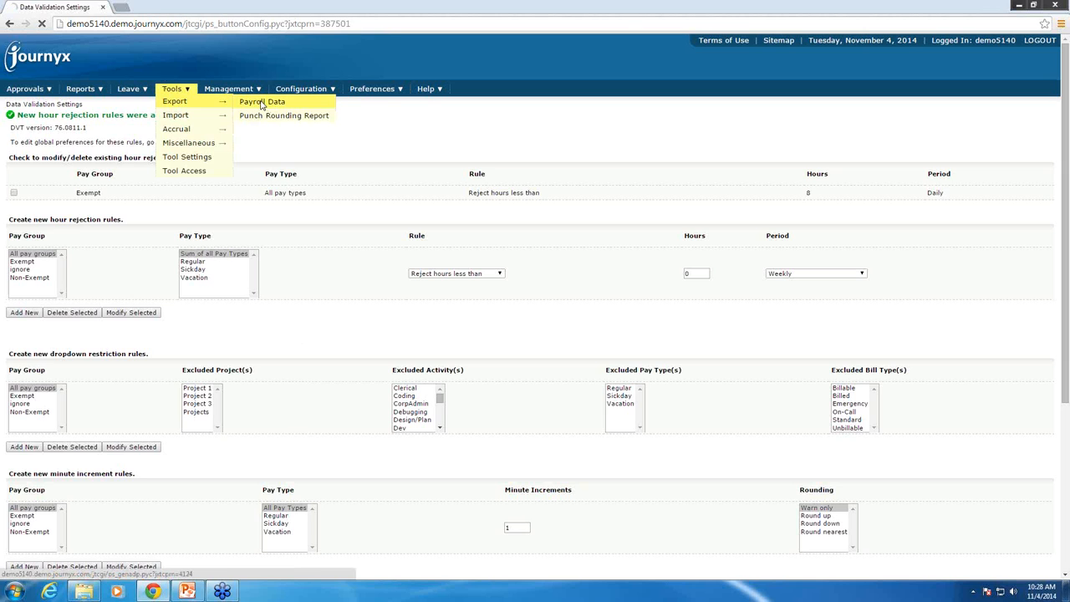
pyautogui.click(262, 103)
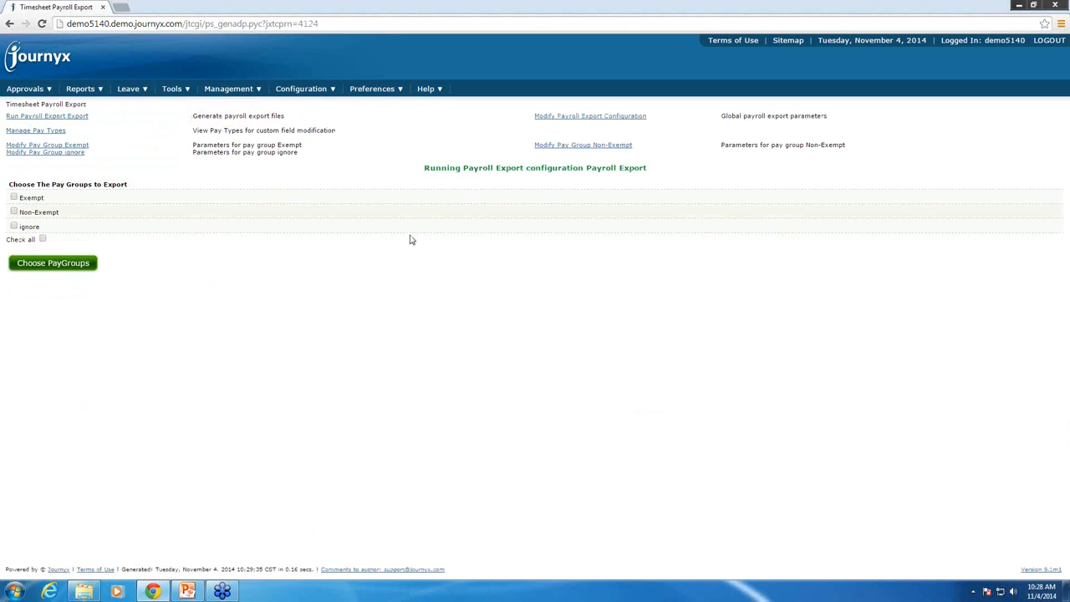
pyautogui.click(622, 119)
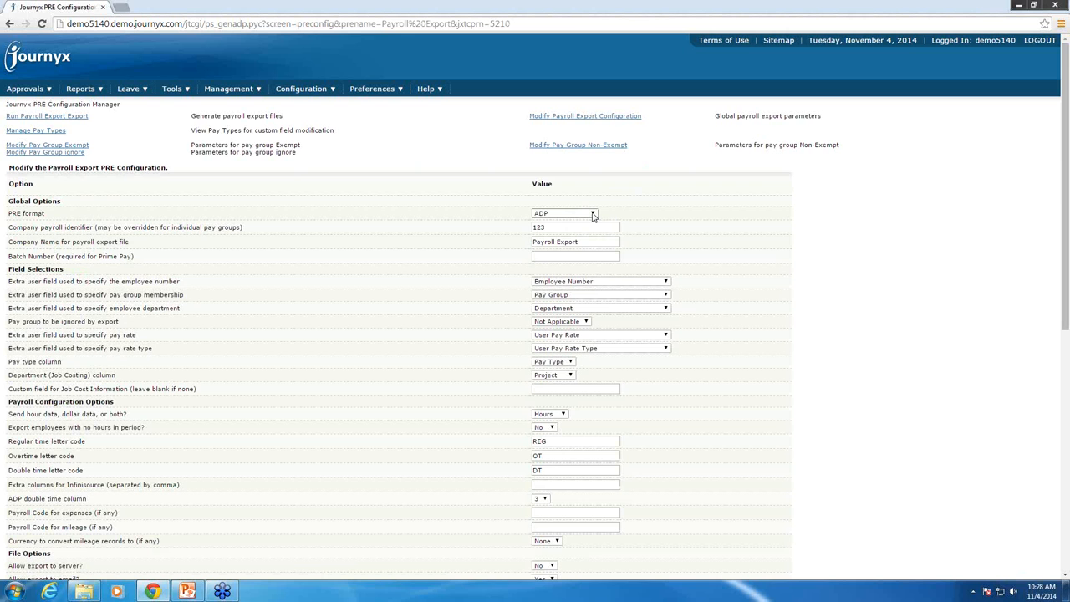
pyautogui.click(594, 214)
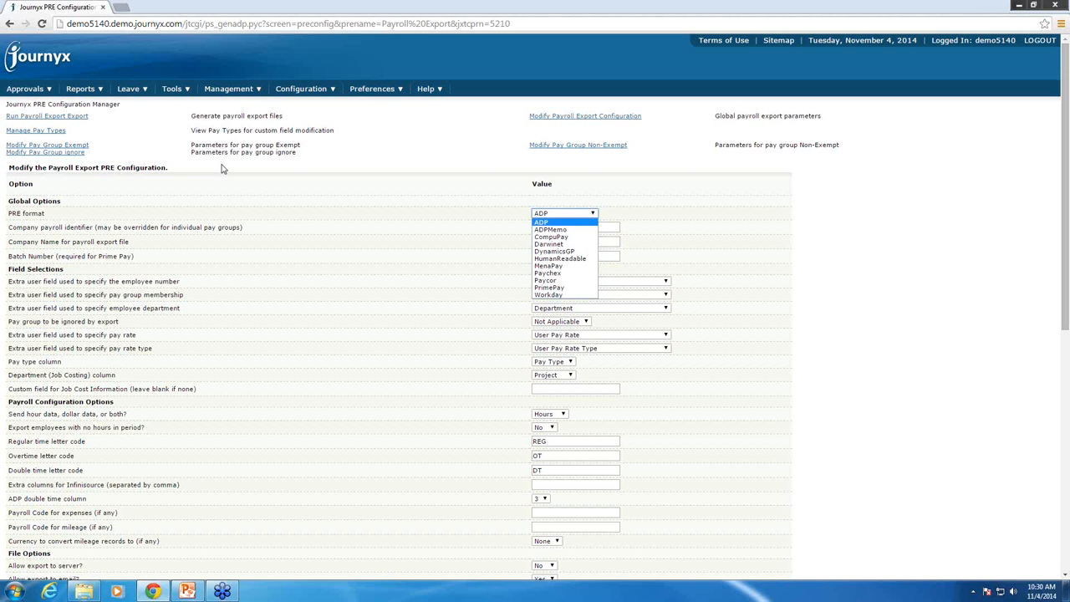
# Preview the payroll export for the Non-Exempt pay group for the period November 2 to November 8, 2014
pyautogui.click(71, 117)
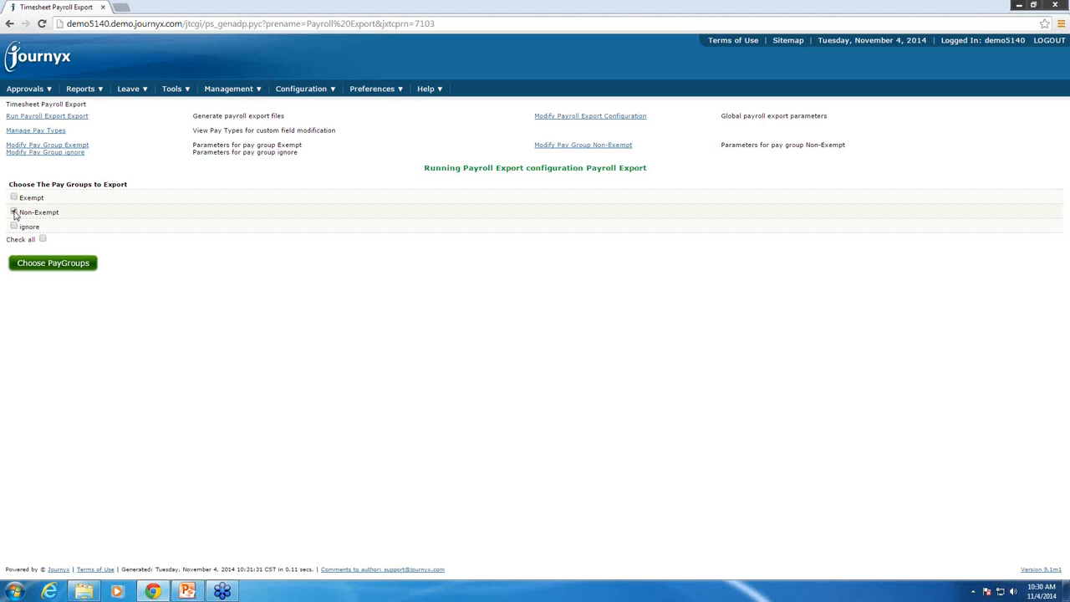
pyautogui.click(13, 212)
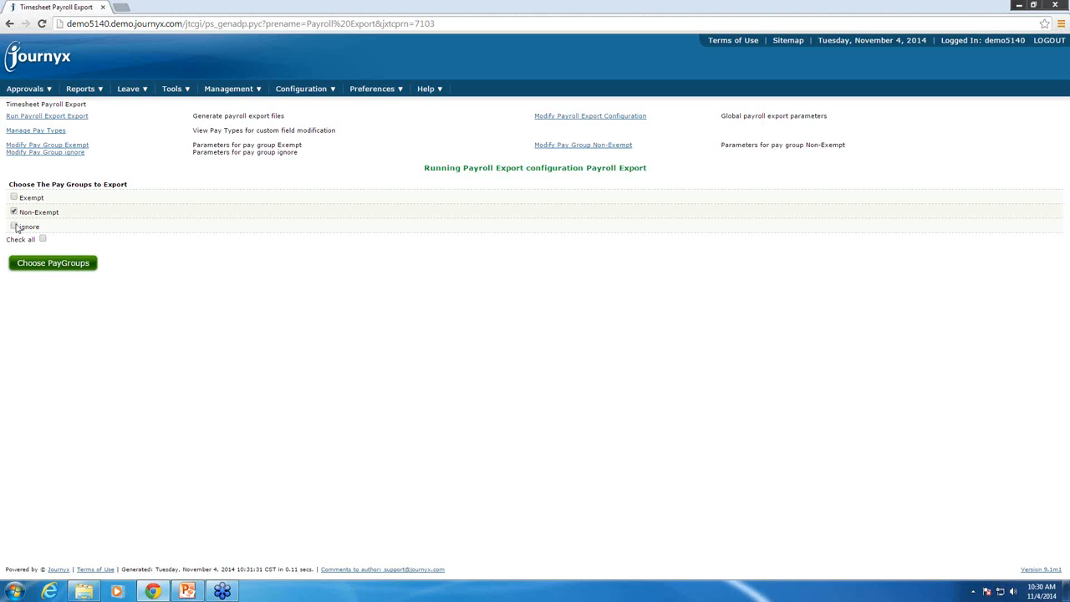
pyautogui.click(50, 265)
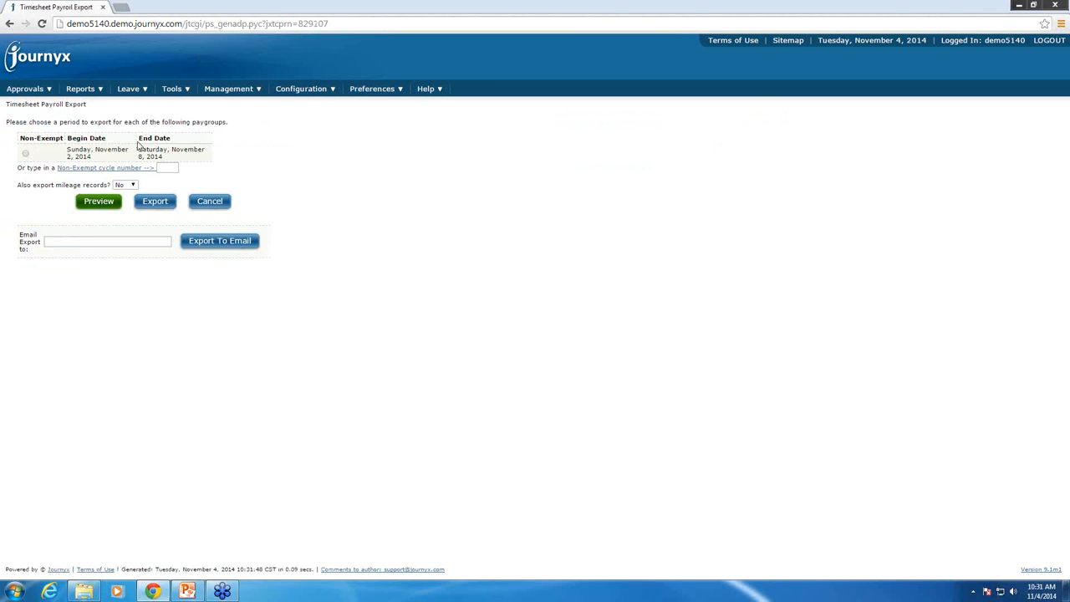
pyautogui.click(25, 154)
pyautogui.click(97, 202)
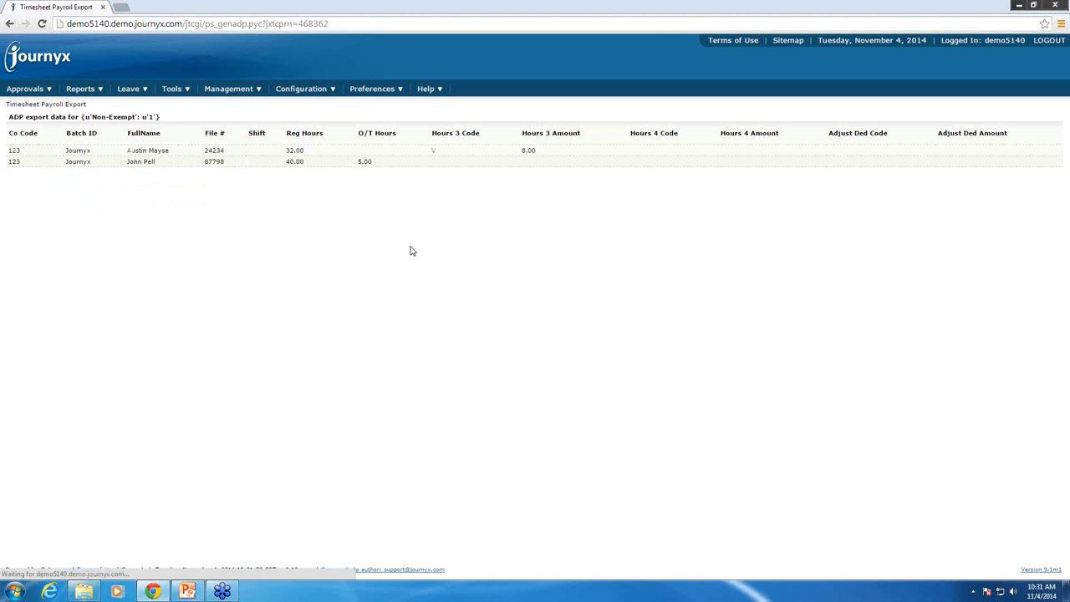